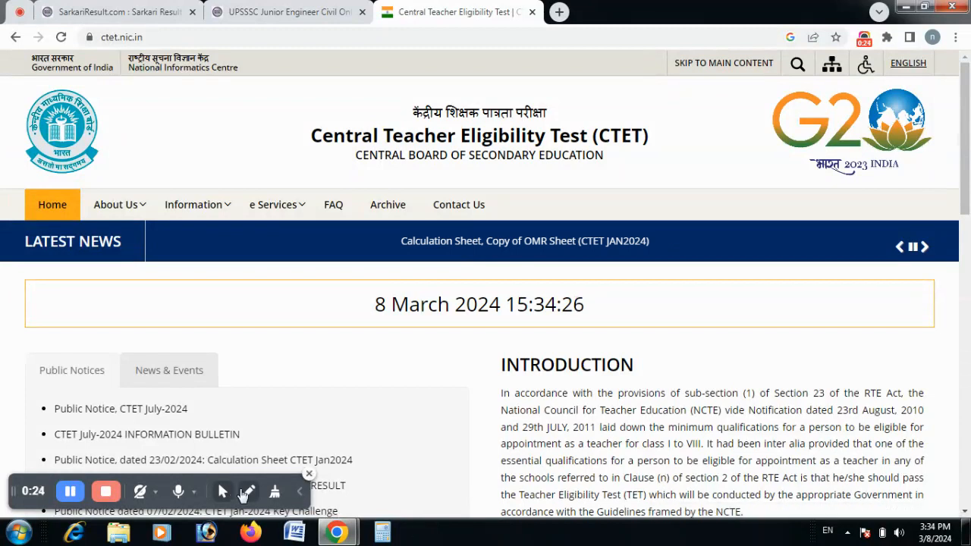
# Open the 'Apply for CTET July-2024' notice from the Latest News ticker on ctet.nic.in.
pyautogui.click(248, 491)
pyautogui.moveTo(5, 241); pyautogui.dragTo(167, 138)
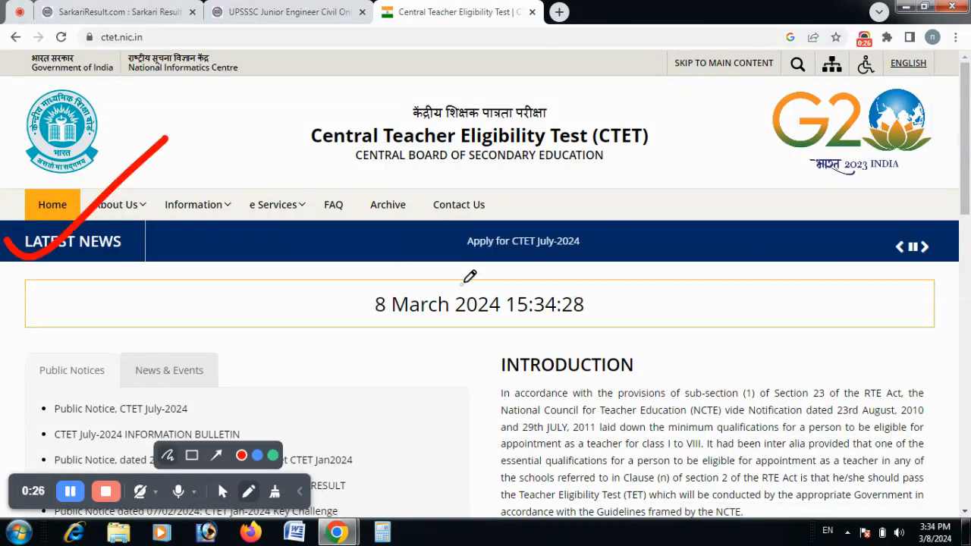
pyautogui.click(220, 491)
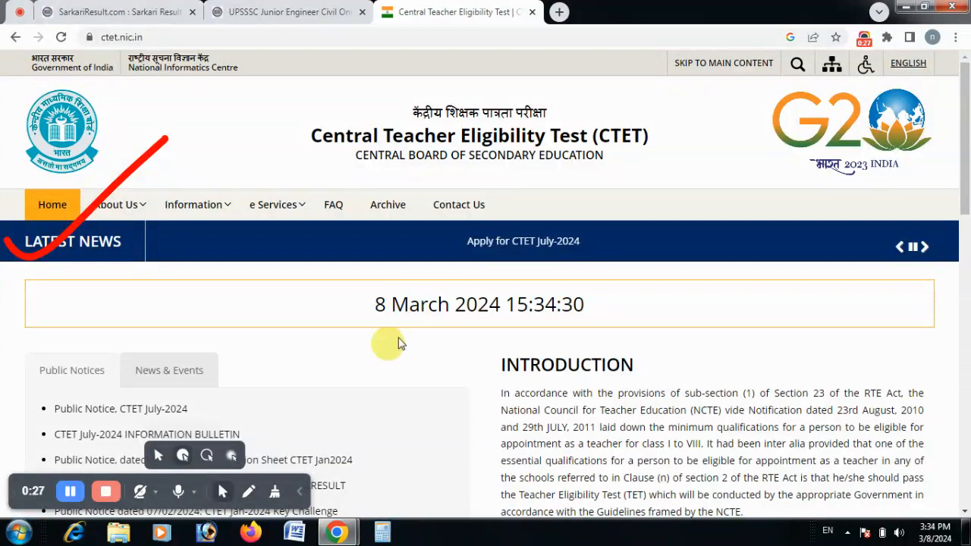
pyautogui.click(505, 245)
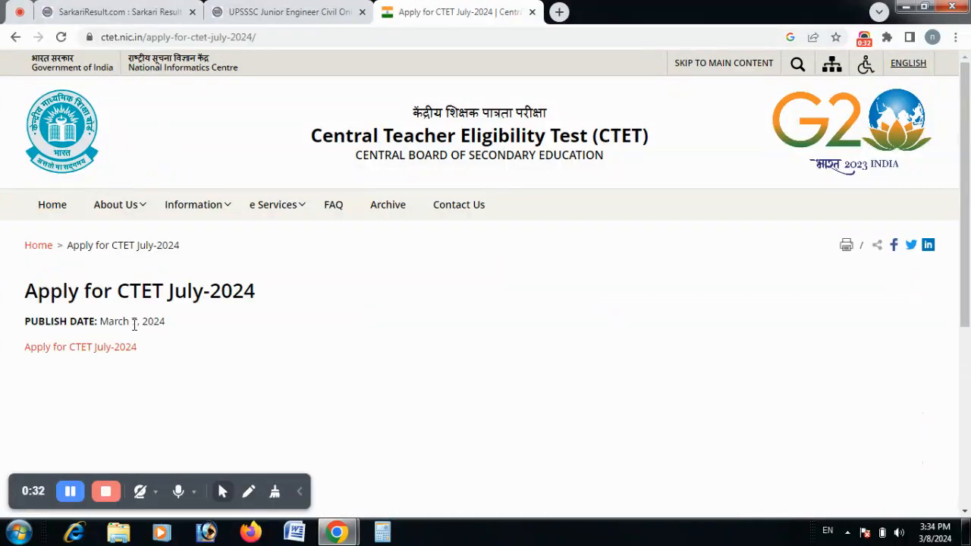
pyautogui.scroll(-3, 133, 324)
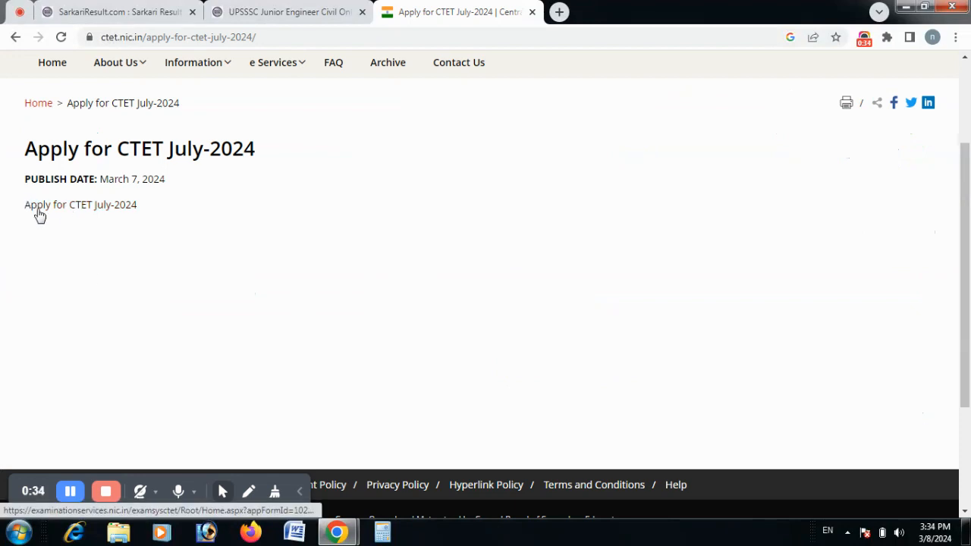
# Follow the 'Apply for CTET July-2024' link and read the Instructions page on examinationservices.nic.in.
pyautogui.click(39, 216)
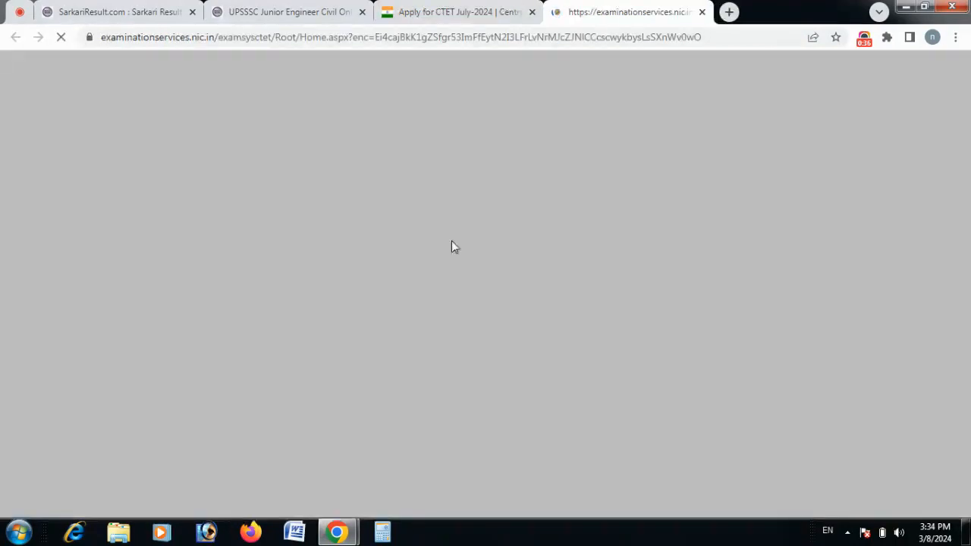
pyautogui.scroll(-1, 450, 245)
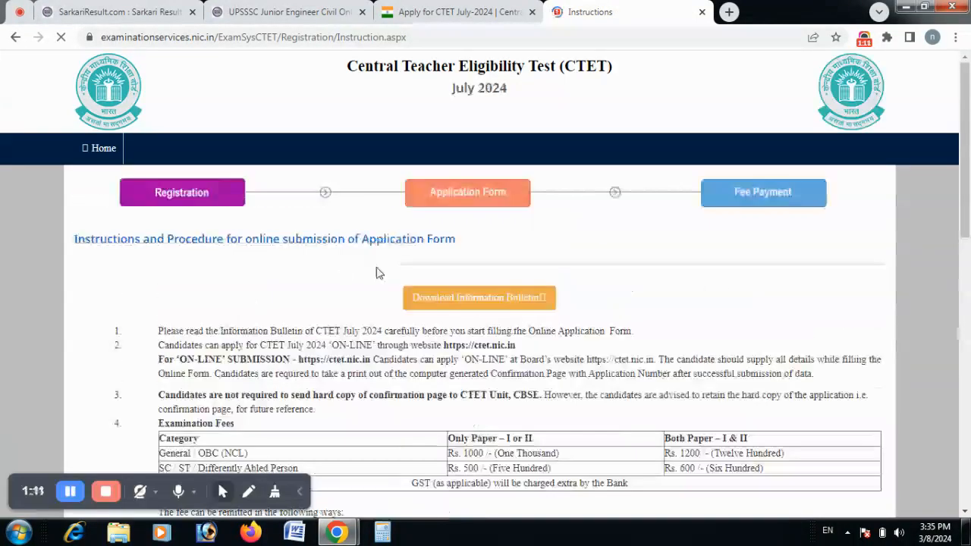
pyautogui.scroll(-3, 370, 250)
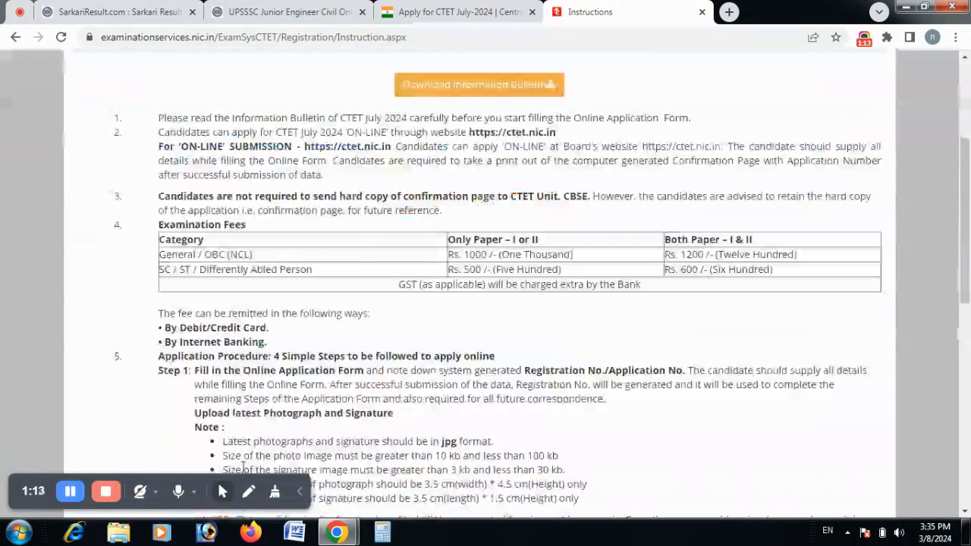
# Read through the registration instructions, marking the examination fees and application procedure.
pyautogui.click(250, 492)
pyautogui.moveTo(195, 214)
pyautogui.mouseDown()
pyautogui.moveTo(768, 196)
pyautogui.moveTo(870, 241)
pyautogui.moveTo(649, 237)
pyautogui.moveTo(421, 279)
pyautogui.mouseUp()
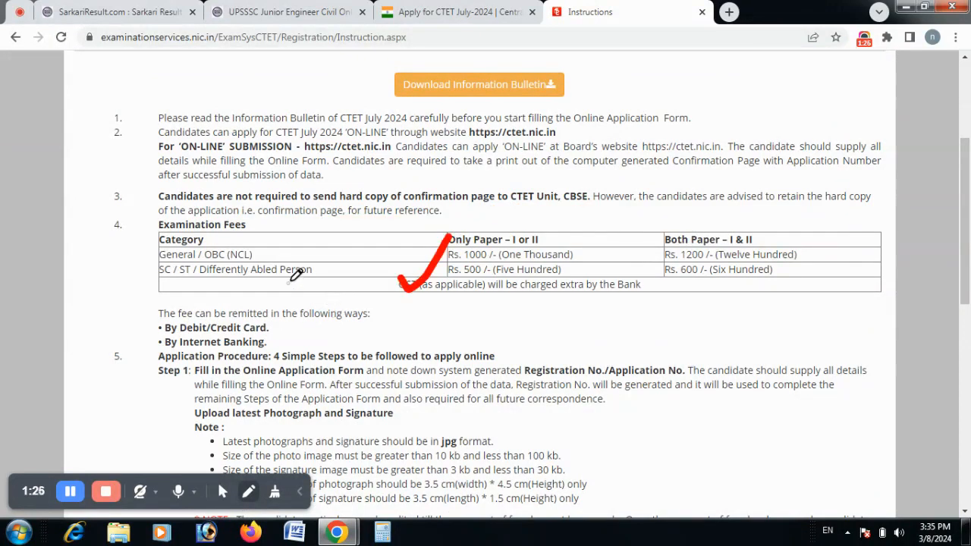
pyautogui.moveTo(453, 283); pyautogui.dragTo(530, 288)
pyautogui.moveTo(669, 282); pyautogui.dragTo(791, 274)
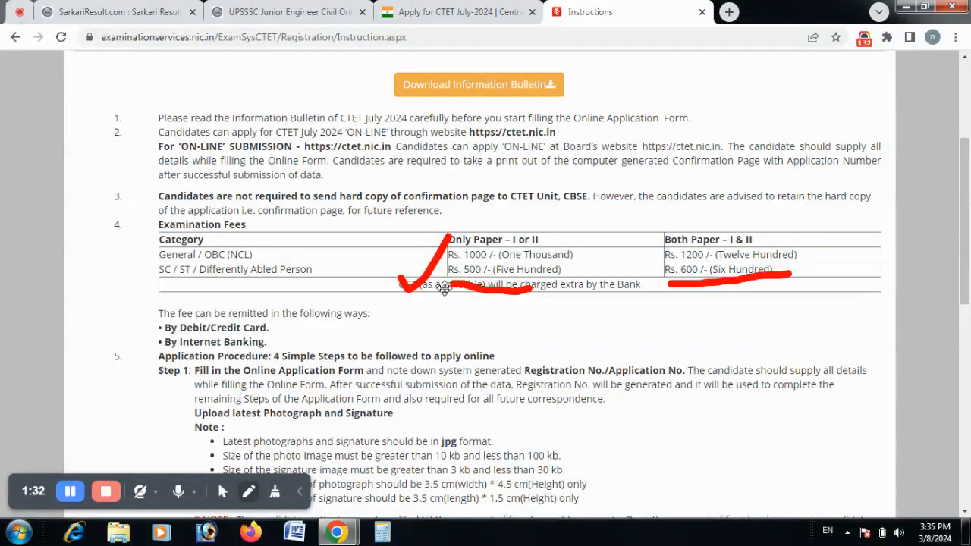
pyautogui.scroll(-2, 296, 308)
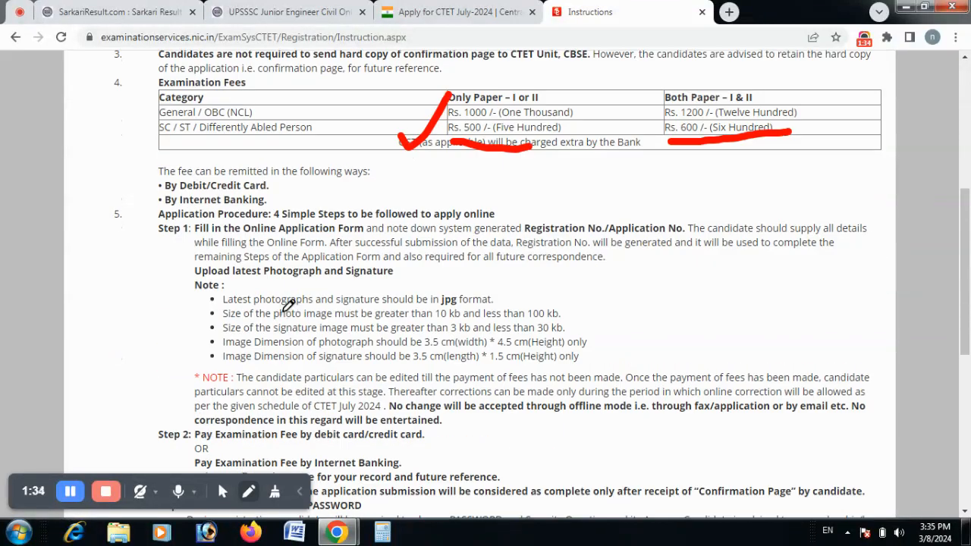
pyautogui.moveTo(161, 302); pyautogui.dragTo(267, 259)
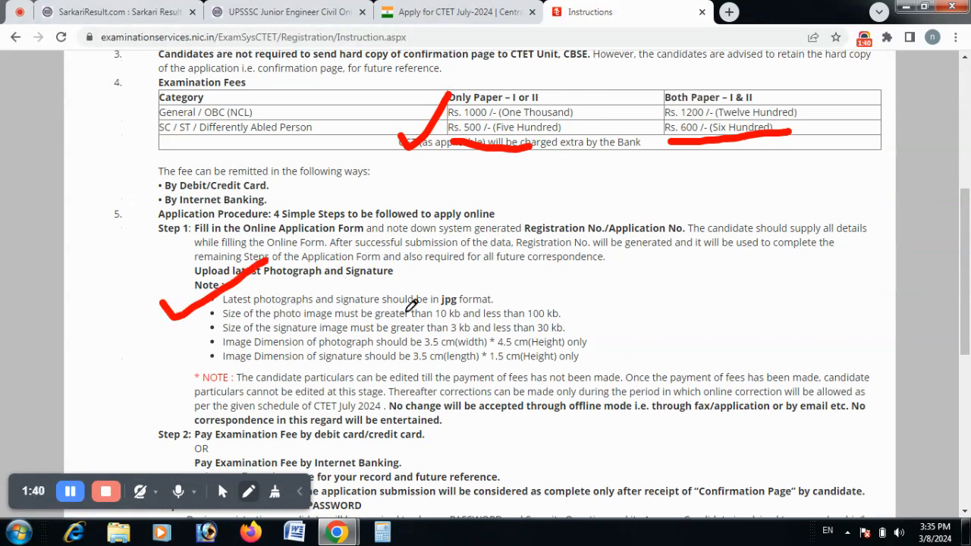
pyautogui.moveTo(435, 312); pyautogui.dragTo(464, 308)
pyautogui.moveTo(529, 302); pyautogui.dragTo(561, 298)
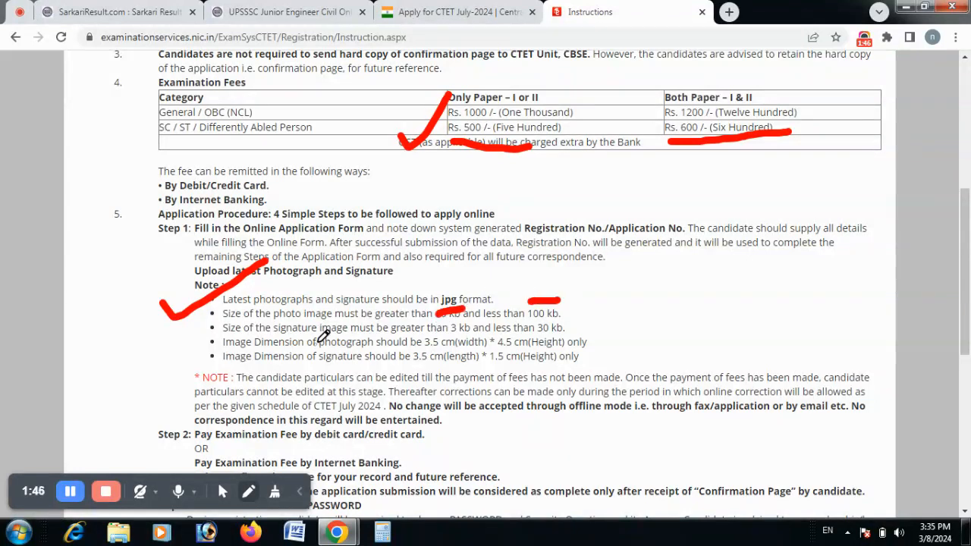
pyautogui.moveTo(442, 343); pyautogui.dragTo(574, 337)
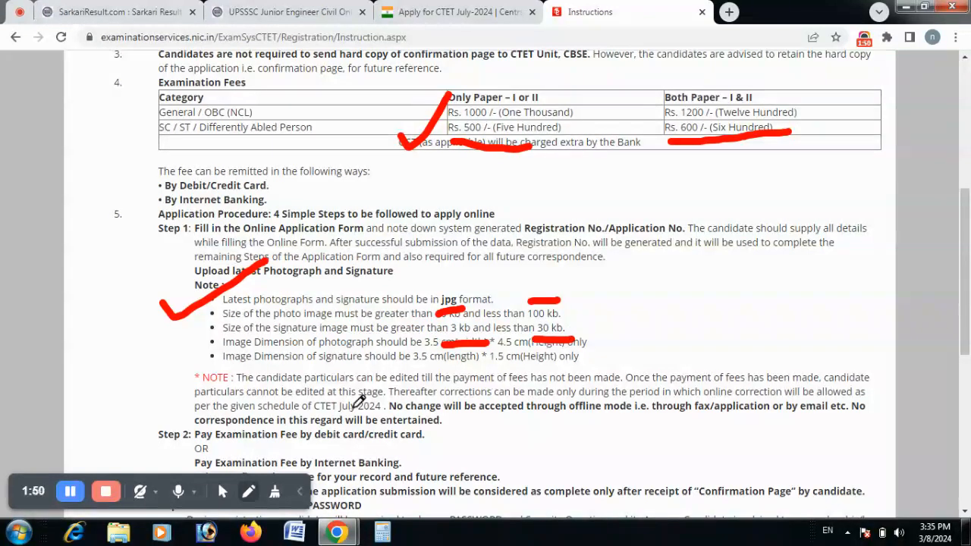
pyautogui.scroll(-5, 202, 371)
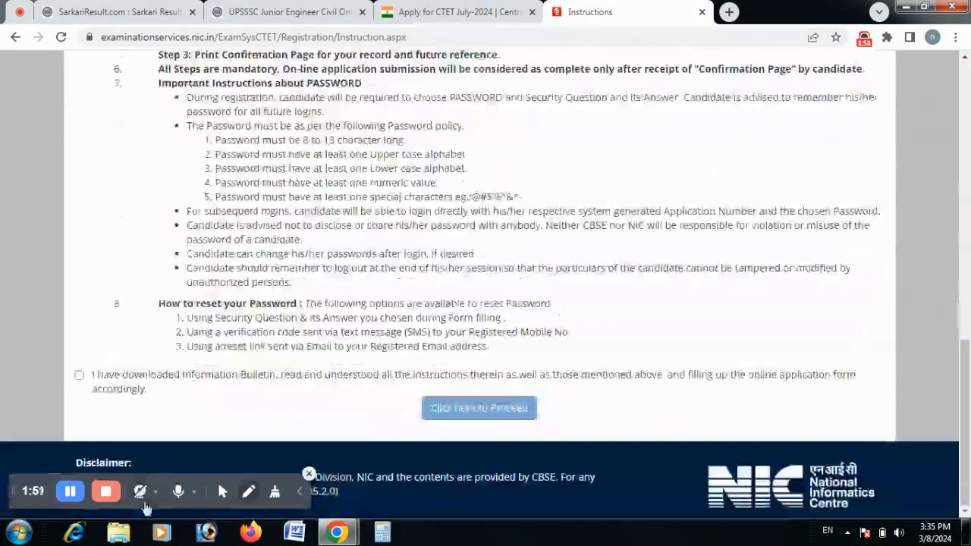
# Tick the instructions declaration and proceed to the Step 1 Personal Details form.
pyautogui.click(251, 494)
pyautogui.click(223, 492)
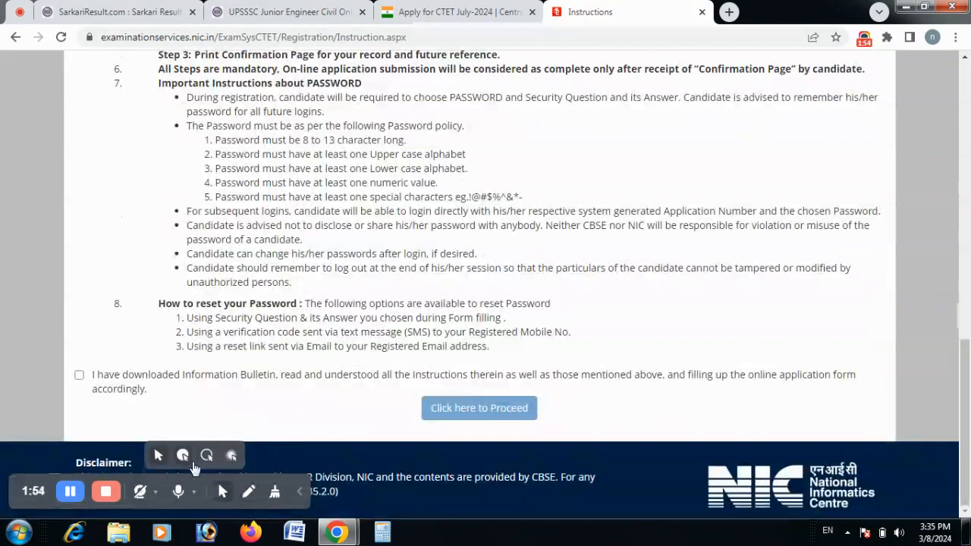
pyautogui.click(184, 456)
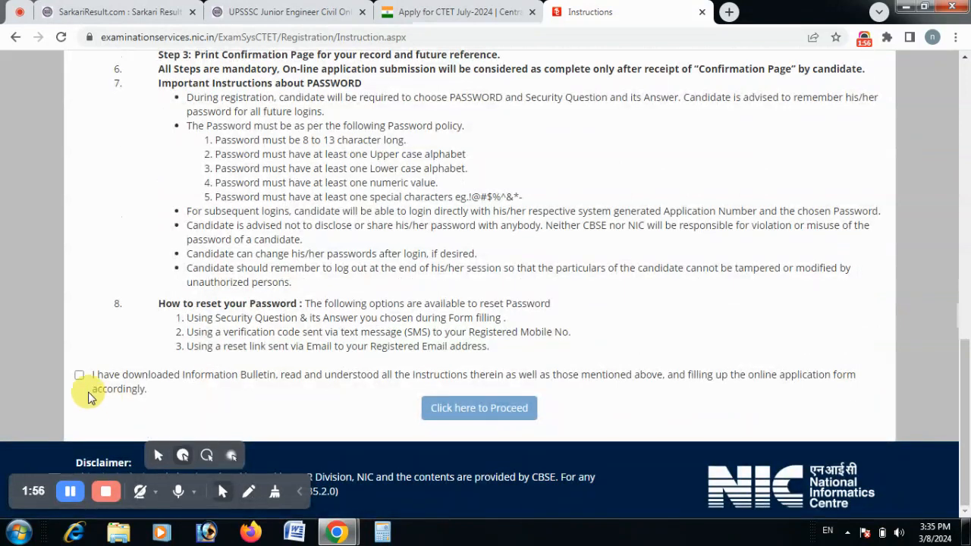
pyautogui.click(79, 375)
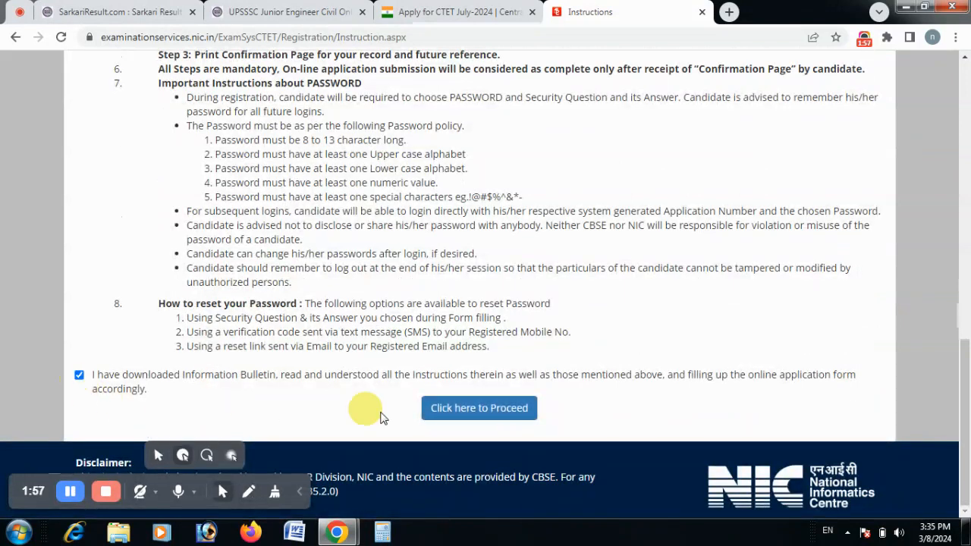
pyautogui.click(503, 410)
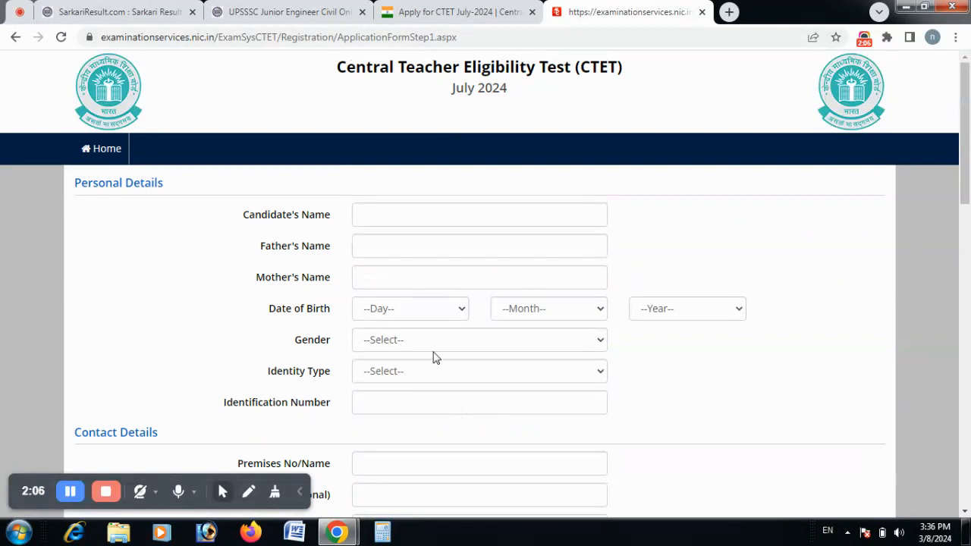
# Scroll through the blank application form, marking its Personal and Contact Details fields.
pyautogui.scroll(-1, 478, 345)
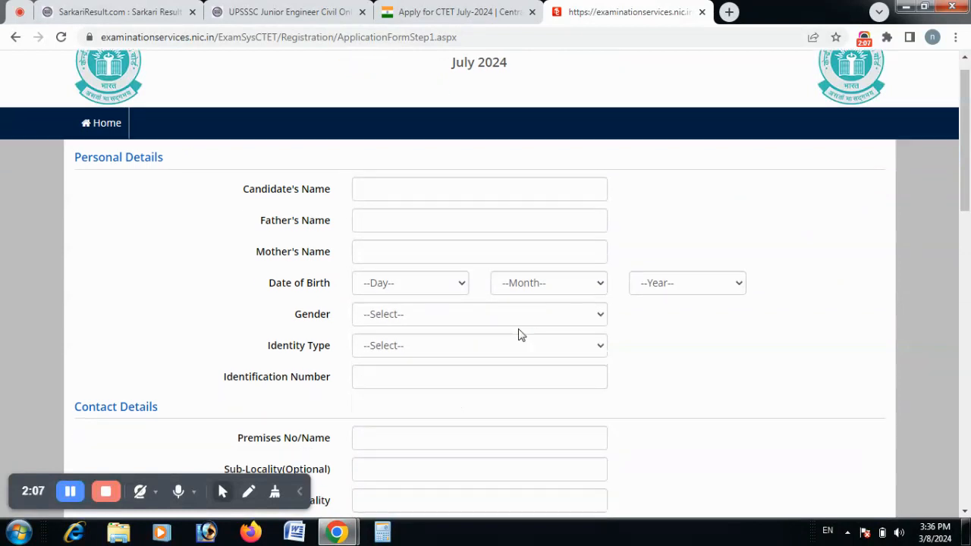
pyautogui.click(249, 491)
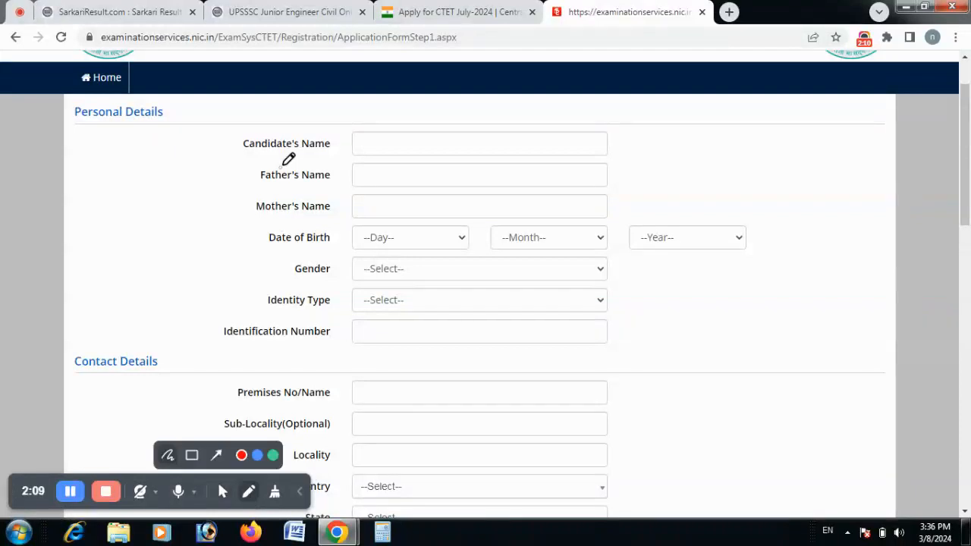
pyautogui.moveTo(278, 144)
pyautogui.mouseDown()
pyautogui.moveTo(312, 171)
pyautogui.moveTo(389, 117)
pyautogui.mouseUp()
pyautogui.moveTo(348, 162); pyautogui.dragTo(305, 200)
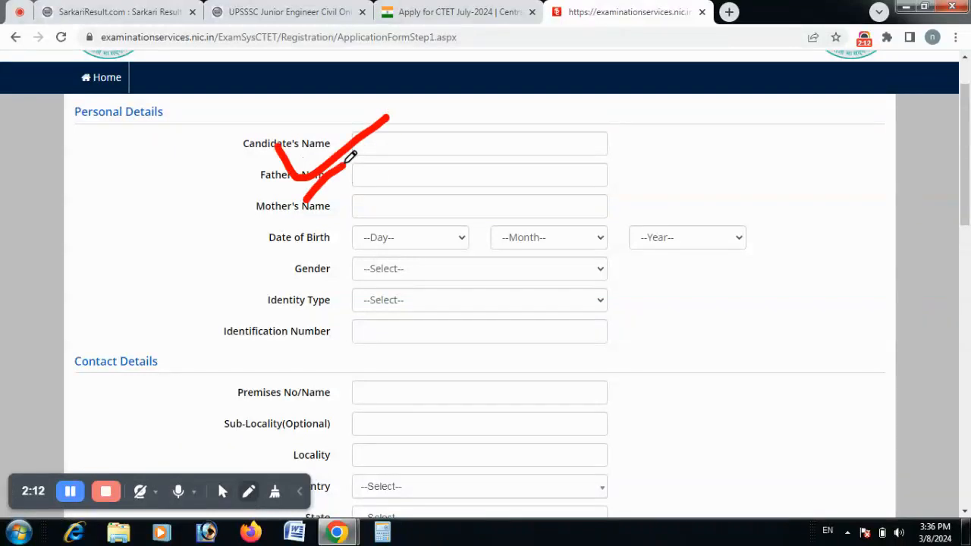
pyautogui.moveTo(362, 191)
pyautogui.mouseDown()
pyautogui.moveTo(309, 226)
pyautogui.moveTo(362, 224)
pyautogui.moveTo(309, 282)
pyautogui.mouseUp()
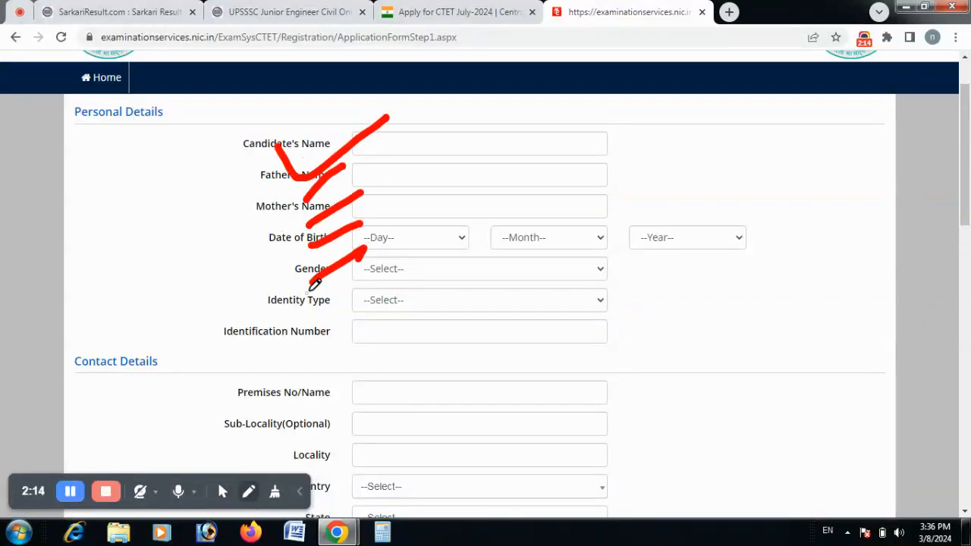
pyautogui.moveTo(256, 302); pyautogui.dragTo(367, 248)
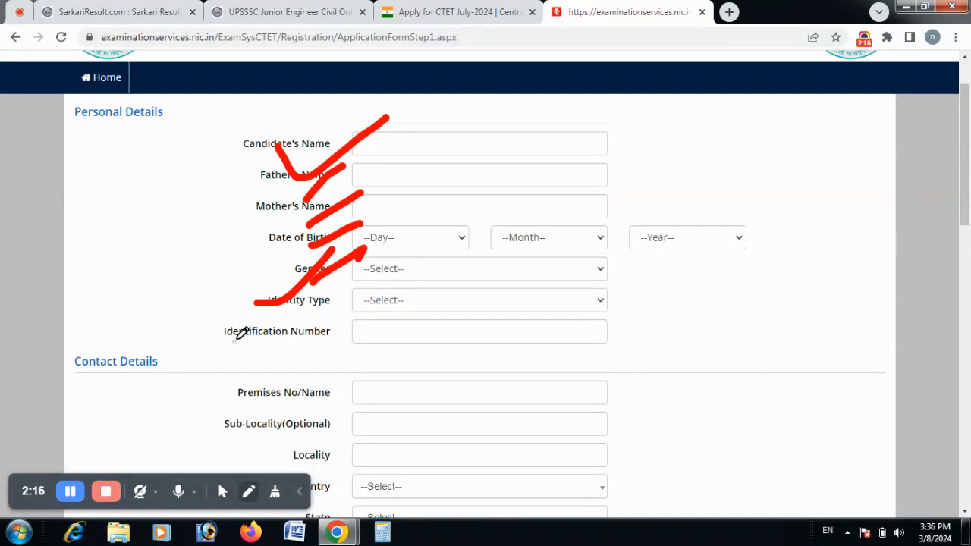
pyautogui.moveTo(233, 340); pyautogui.dragTo(346, 294)
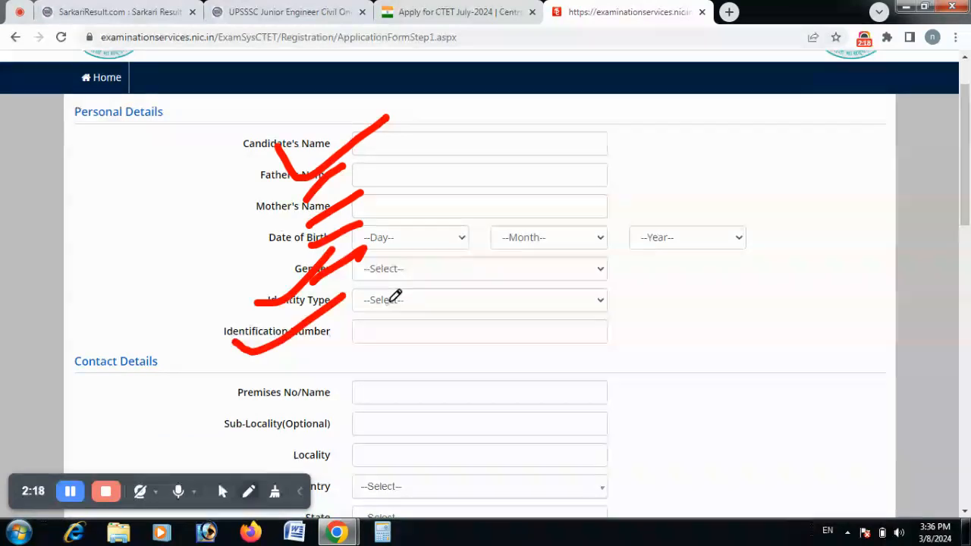
pyautogui.click(222, 491)
pyautogui.click(182, 455)
# Check the gender options, then choose 'Any Other Valid Govt Identity with photograph' as Identity Type.
pyautogui.click(427, 267)
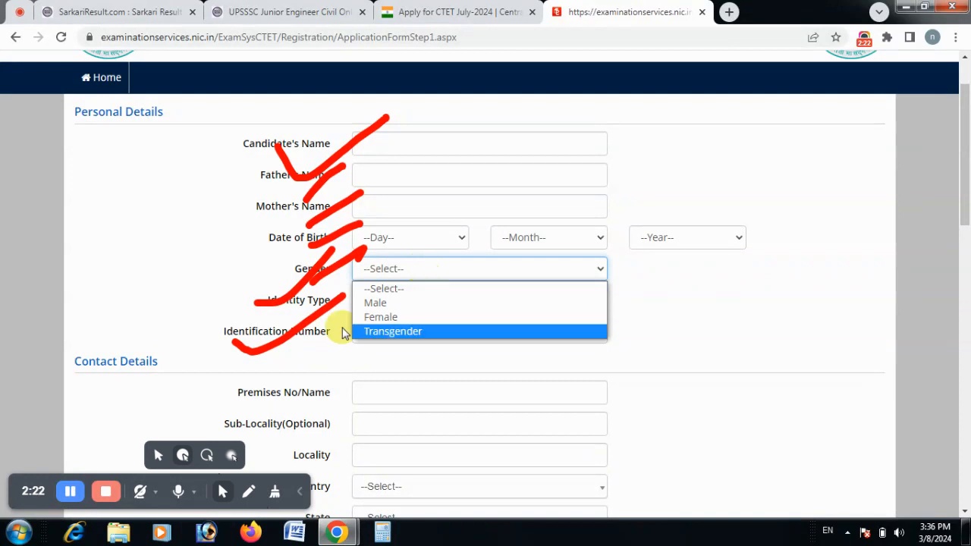
pyautogui.click(401, 288)
pyautogui.click(404, 301)
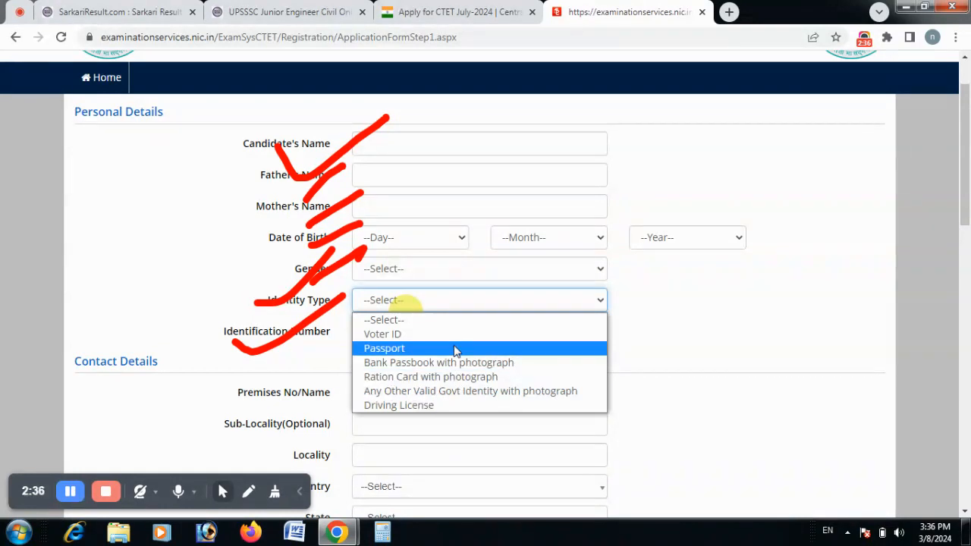
pyautogui.click(466, 391)
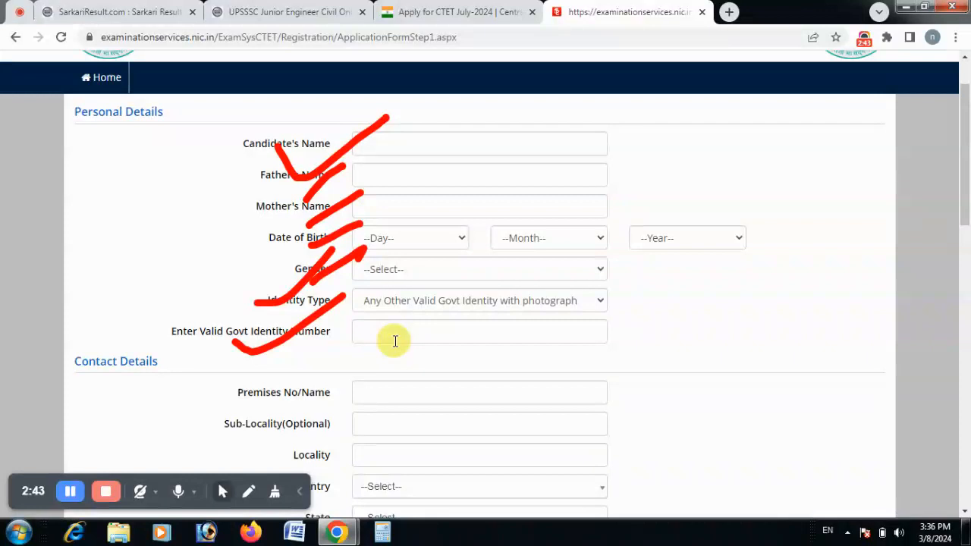
pyautogui.scroll(-3, 372, 273)
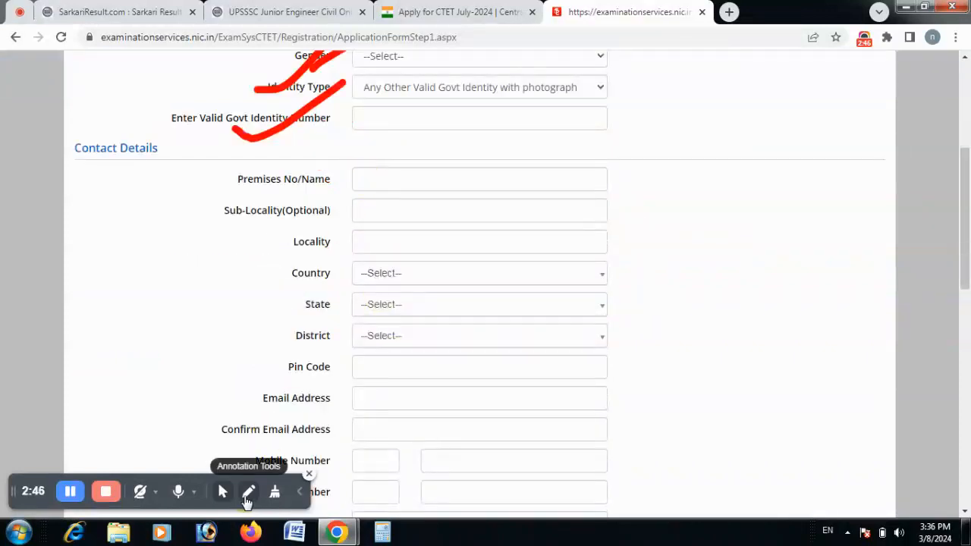
pyautogui.click(248, 491)
pyautogui.moveTo(230, 166); pyautogui.dragTo(348, 120)
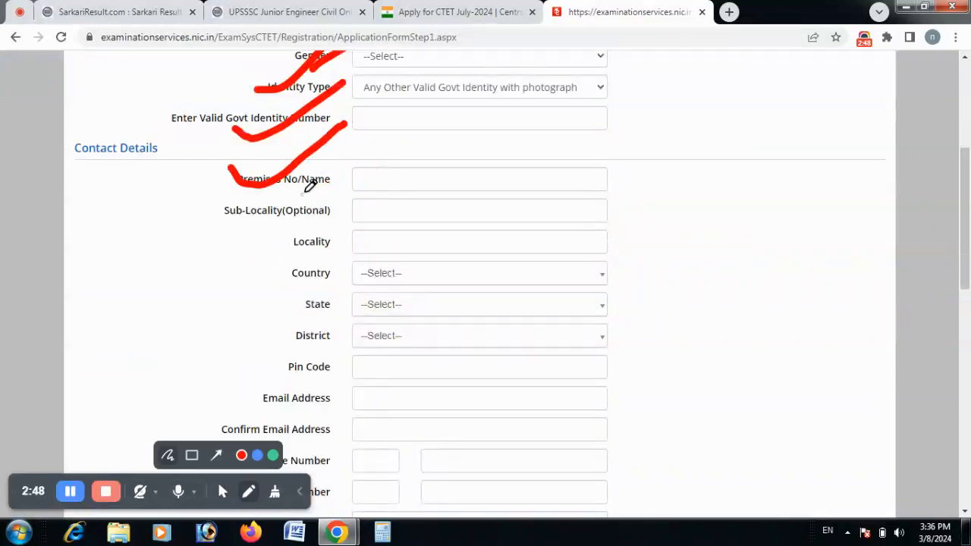
pyautogui.moveTo(231, 214)
pyautogui.mouseDown()
pyautogui.moveTo(262, 251)
pyautogui.moveTo(374, 176)
pyautogui.mouseUp()
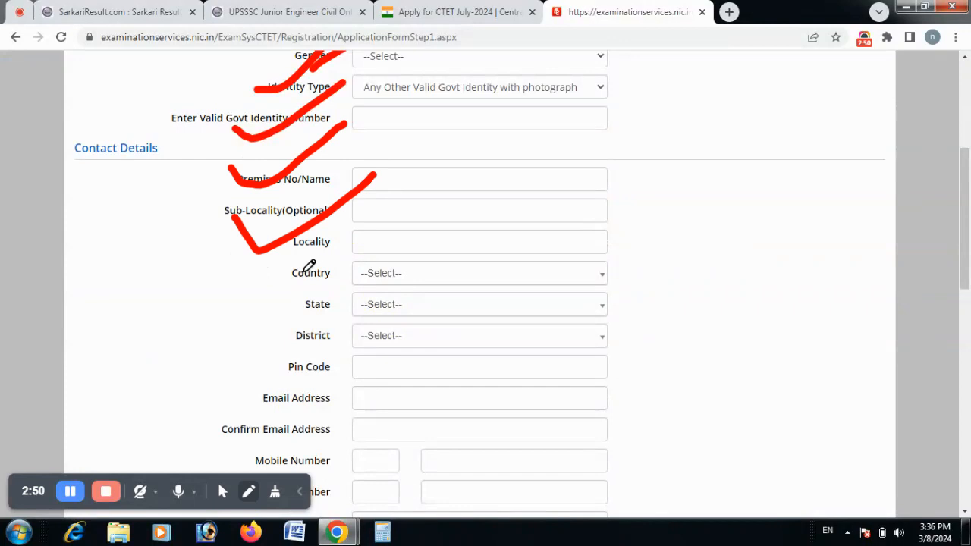
pyautogui.moveTo(266, 280); pyautogui.dragTo(353, 234)
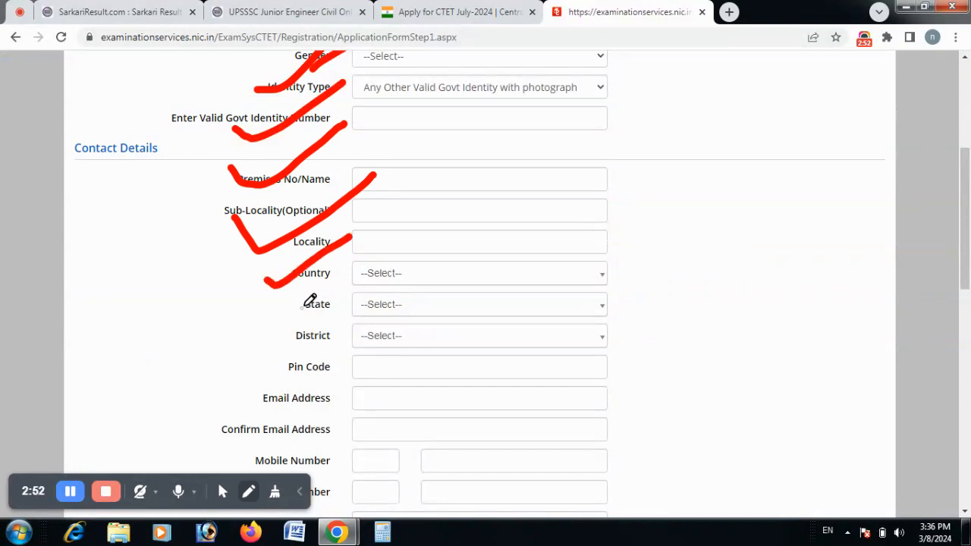
pyautogui.moveTo(254, 321); pyautogui.dragTo(398, 245)
pyautogui.moveTo(251, 343)
pyautogui.mouseDown()
pyautogui.moveTo(277, 351)
pyautogui.moveTo(290, 369)
pyautogui.mouseUp()
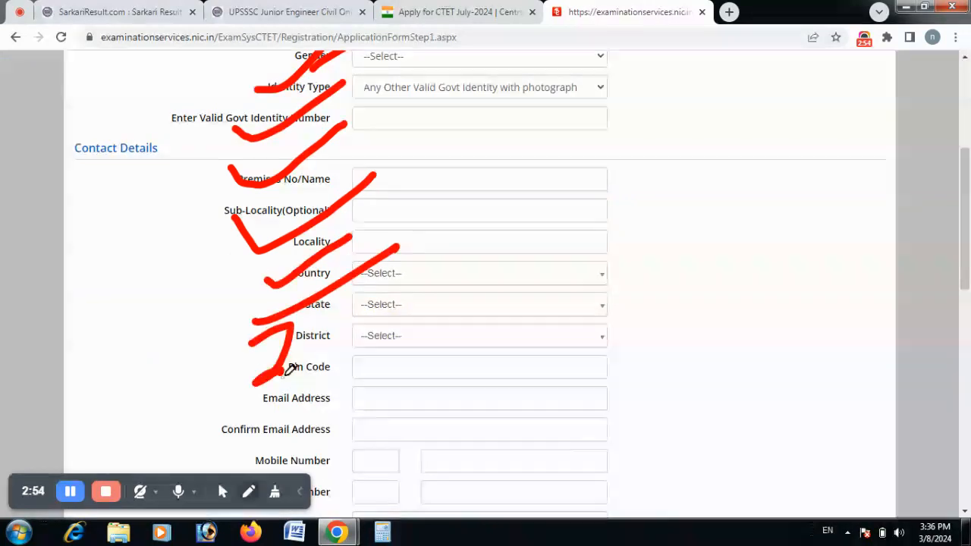
pyautogui.scroll(-2, 290, 369)
pyautogui.moveTo(191, 289); pyautogui.dragTo(249, 256)
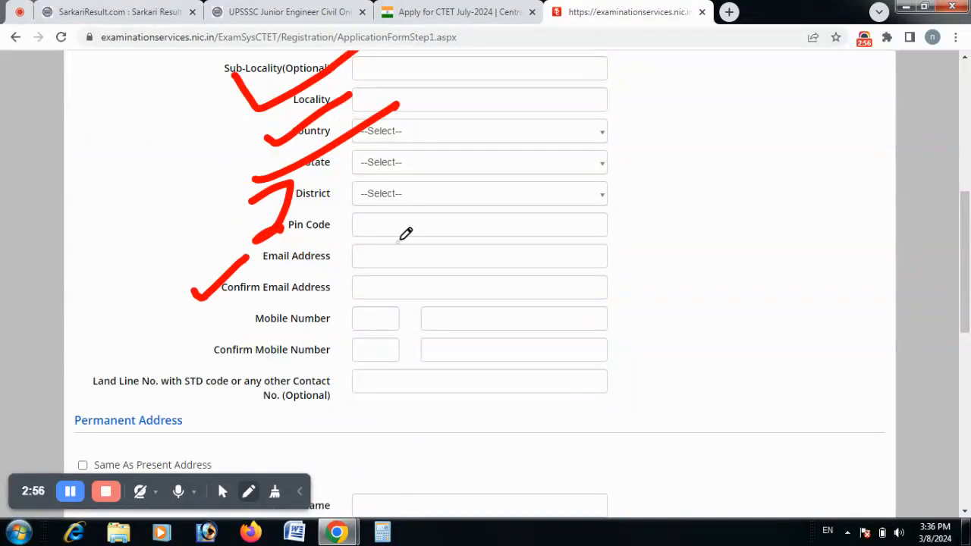
pyautogui.moveTo(390, 239)
pyautogui.mouseDown()
pyautogui.moveTo(307, 242)
pyautogui.moveTo(322, 225)
pyautogui.mouseUp()
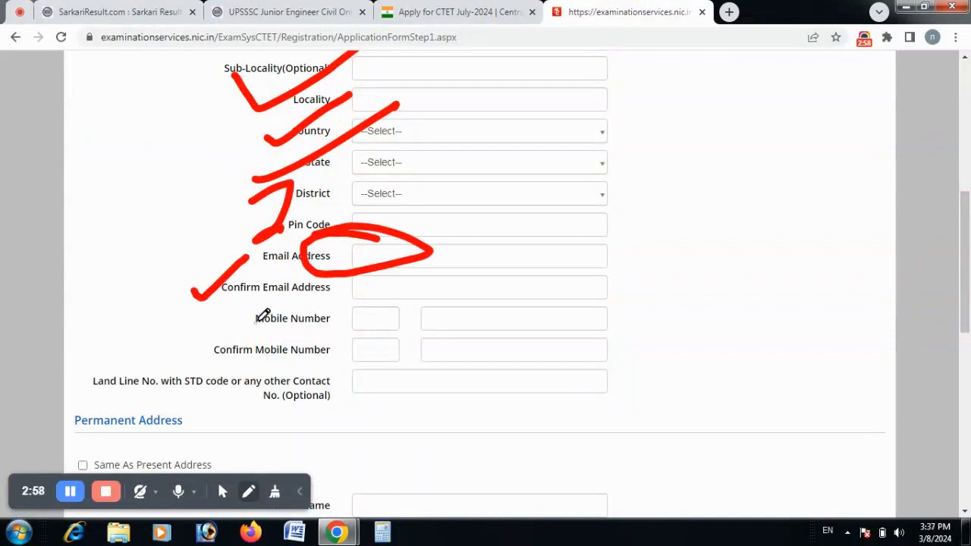
pyautogui.moveTo(225, 321); pyautogui.dragTo(318, 265)
pyautogui.moveTo(234, 362); pyautogui.dragTo(349, 307)
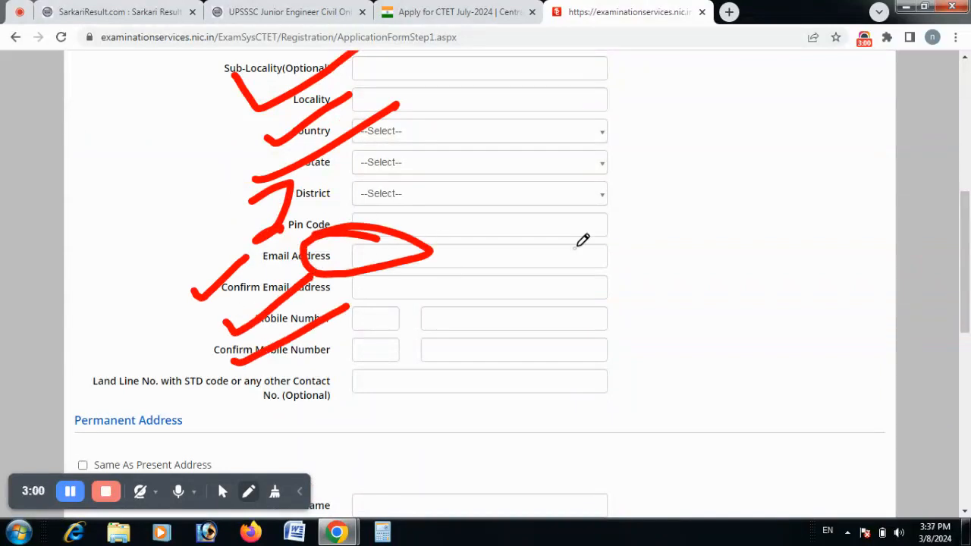
pyautogui.scroll(-2, 579, 244)
pyautogui.scroll(-2, 389, 258)
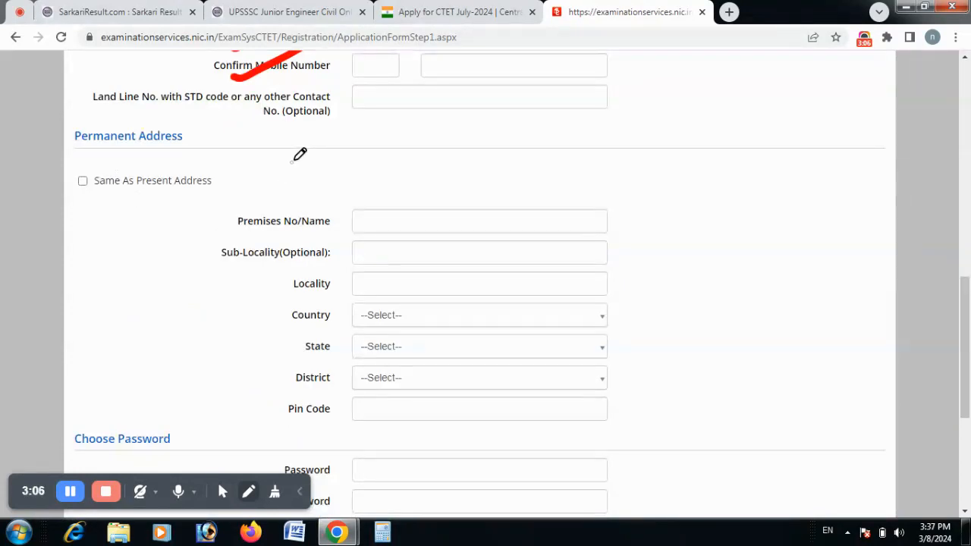
pyautogui.moveTo(76, 185); pyautogui.dragTo(134, 163)
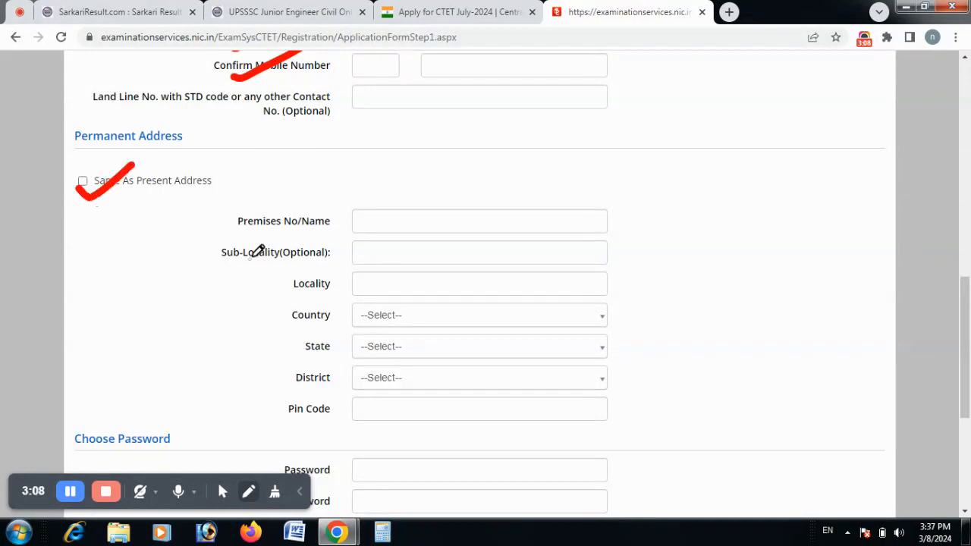
pyautogui.moveTo(260, 212); pyautogui.dragTo(264, 177)
pyautogui.scroll(-3, 451, 292)
pyautogui.moveTo(286, 254)
pyautogui.mouseDown()
pyautogui.moveTo(345, 241)
pyautogui.moveTo(403, 203)
pyautogui.mouseUp()
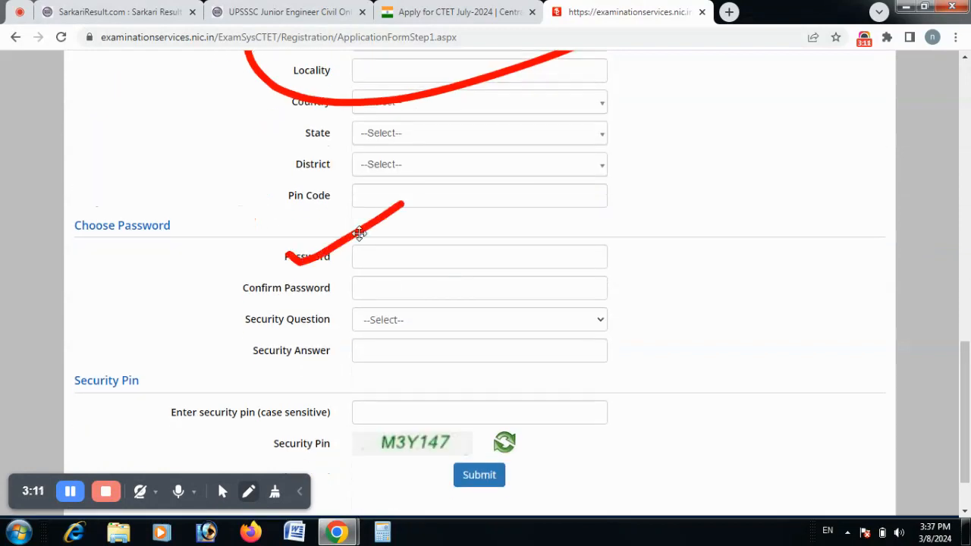
pyautogui.click(71, 494)
pyautogui.click(395, 257)
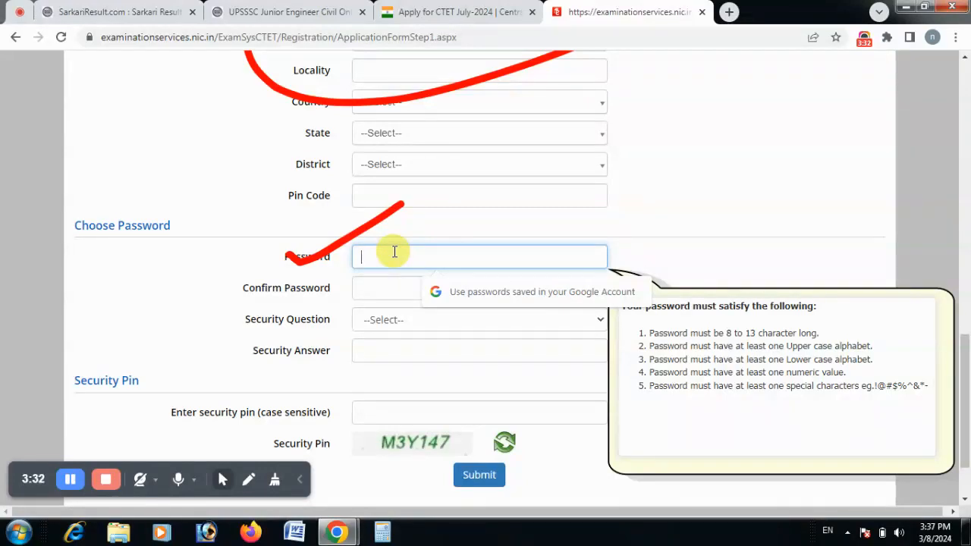
pyautogui.scroll(1, 394, 252)
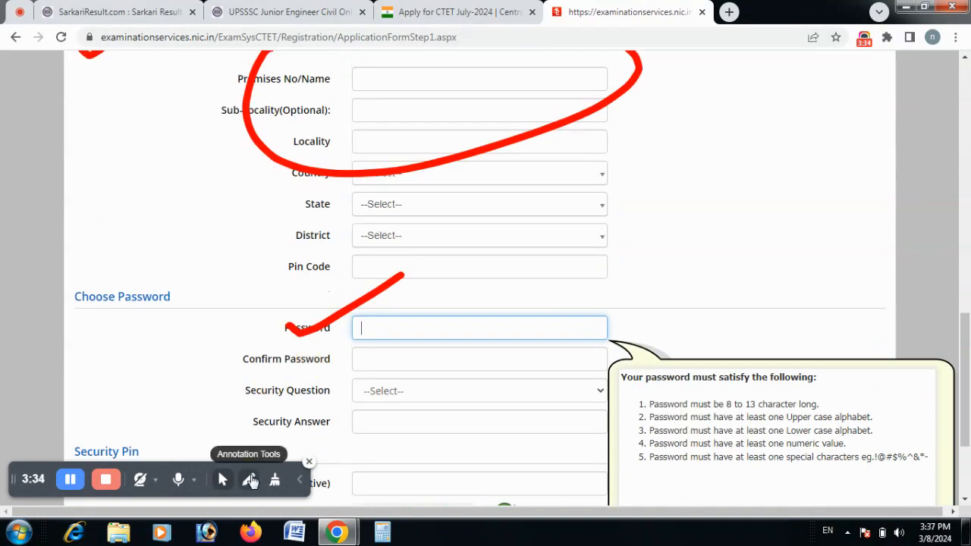
pyautogui.click(248, 479)
pyautogui.moveTo(176, 296)
pyautogui.mouseDown()
pyautogui.moveTo(156, 201)
pyautogui.moveTo(220, 269)
pyautogui.moveTo(214, 241)
pyautogui.moveTo(253, 293)
pyautogui.moveTo(296, 200)
pyautogui.moveTo(391, 205)
pyautogui.mouseUp()
pyautogui.moveTo(366, 165)
pyautogui.mouseDown()
pyautogui.moveTo(448, 275)
pyautogui.moveTo(500, 149)
pyautogui.moveTo(450, 145)
pyautogui.moveTo(498, 138)
pyautogui.moveTo(418, 108)
pyautogui.moveTo(547, 203)
pyautogui.mouseUp()
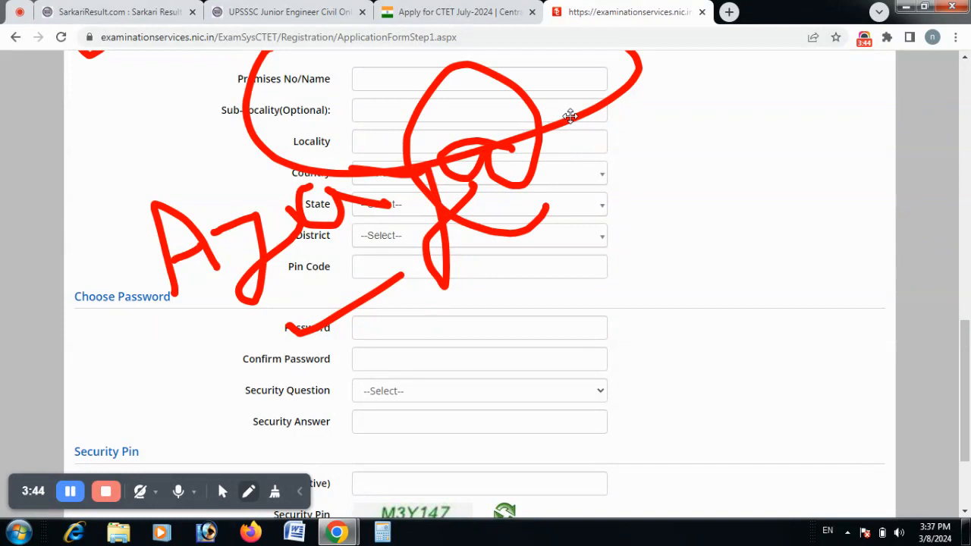
pyautogui.moveTo(571, 139); pyautogui.dragTo(591, 182)
pyautogui.moveTo(607, 138)
pyautogui.mouseDown()
pyautogui.moveTo(599, 197)
pyautogui.moveTo(633, 179)
pyautogui.mouseUp()
pyautogui.moveTo(625, 129)
pyautogui.mouseDown()
pyautogui.moveTo(670, 116)
pyautogui.moveTo(665, 197)
pyautogui.mouseUp()
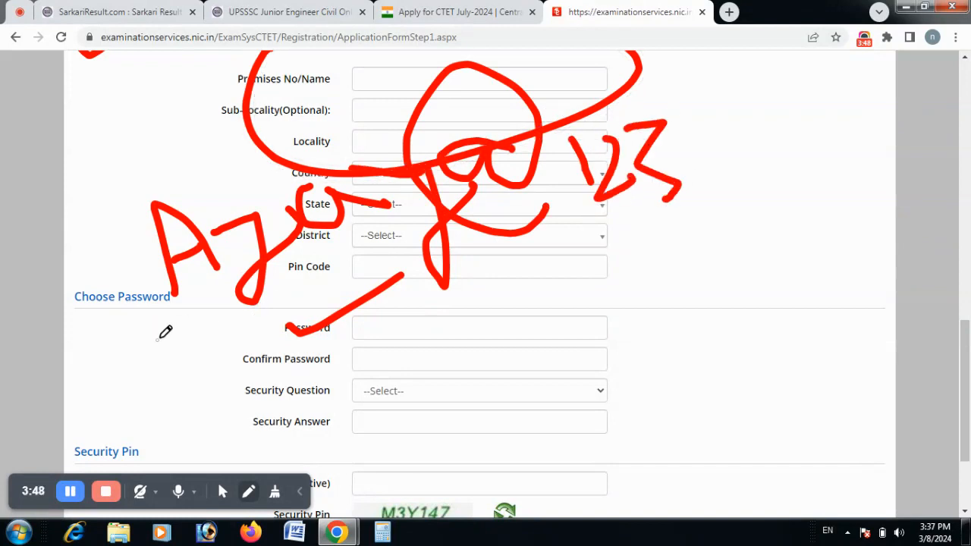
pyautogui.moveTo(192, 120)
pyautogui.mouseDown()
pyautogui.moveTo(122, 329)
pyautogui.moveTo(700, 221)
pyautogui.moveTo(455, 76)
pyautogui.moveTo(214, 131)
pyautogui.mouseUp()
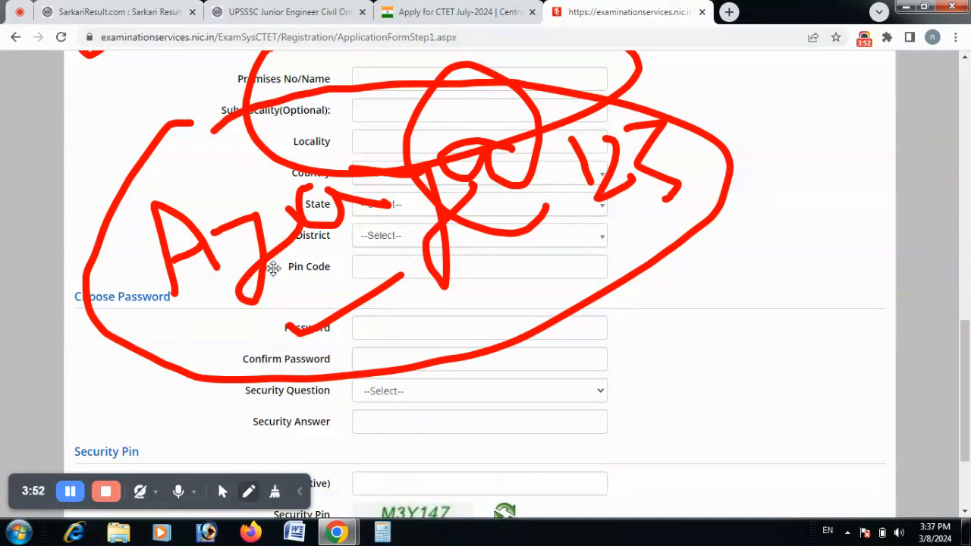
pyautogui.click(276, 492)
# Choose the 'Which is your favourite book ?' security question, enter the answer, and submit for review.
pyautogui.click(274, 455)
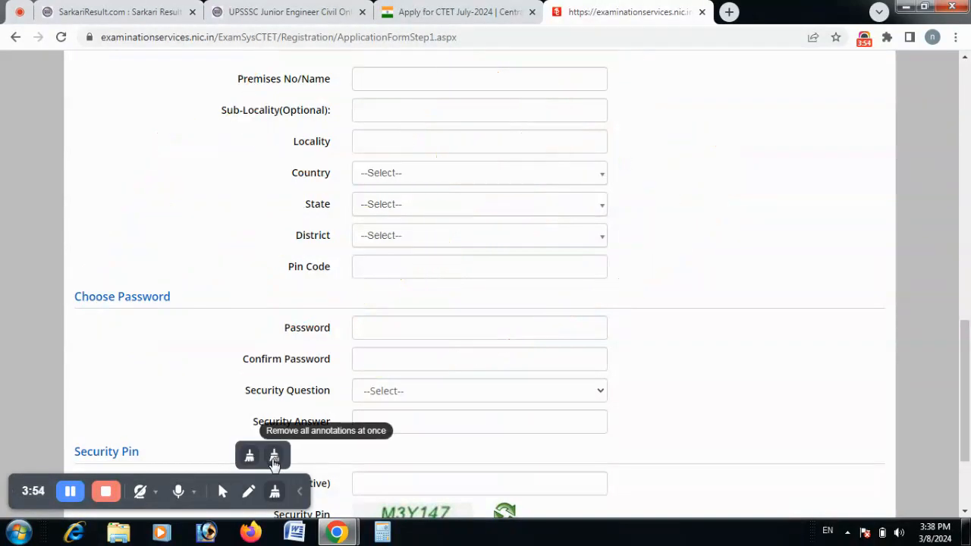
pyautogui.click(220, 492)
pyautogui.click(183, 455)
pyautogui.scroll(-2, 407, 288)
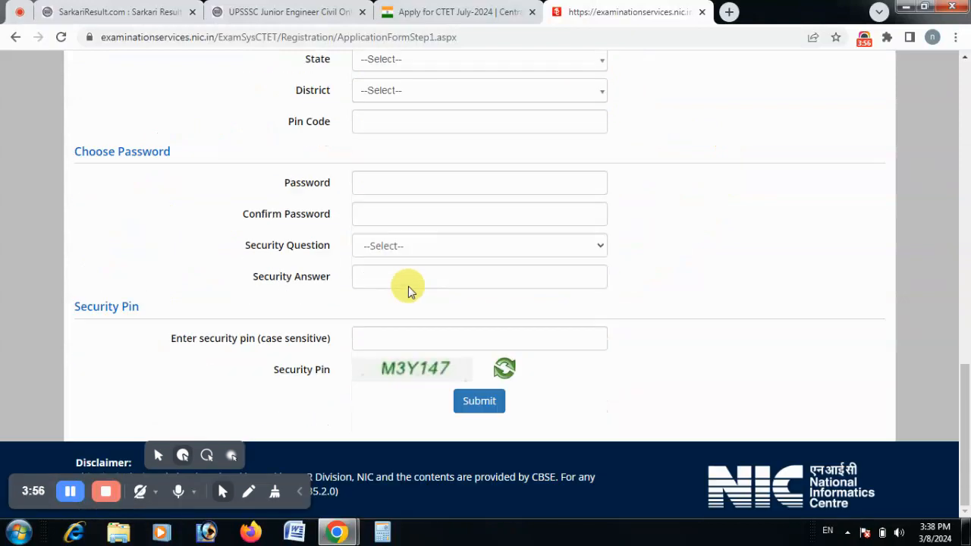
pyautogui.click(385, 248)
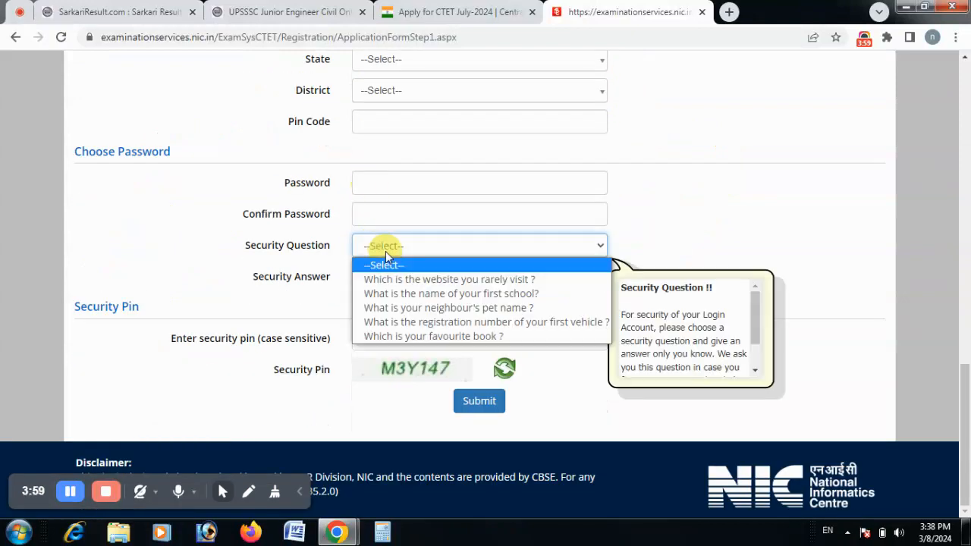
pyautogui.click(468, 337)
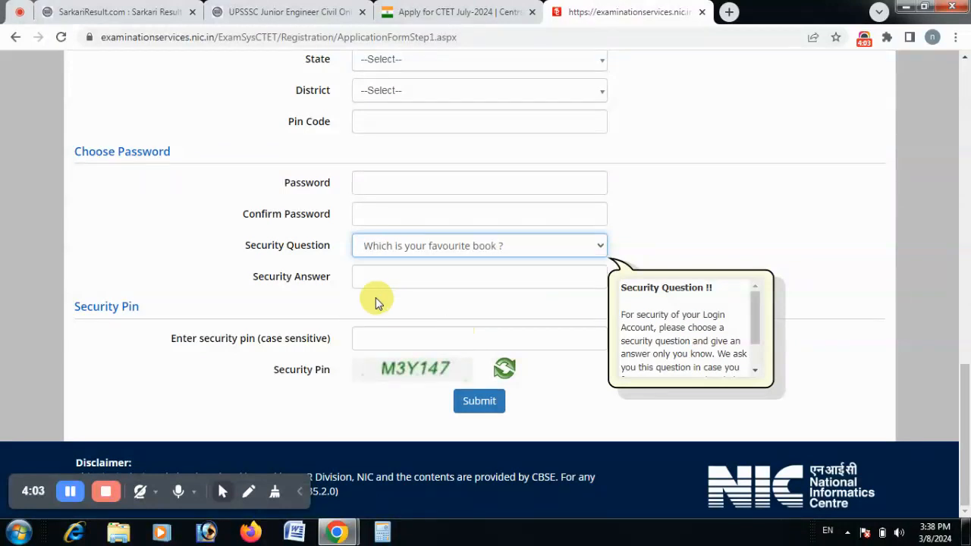
pyautogui.click(354, 282)
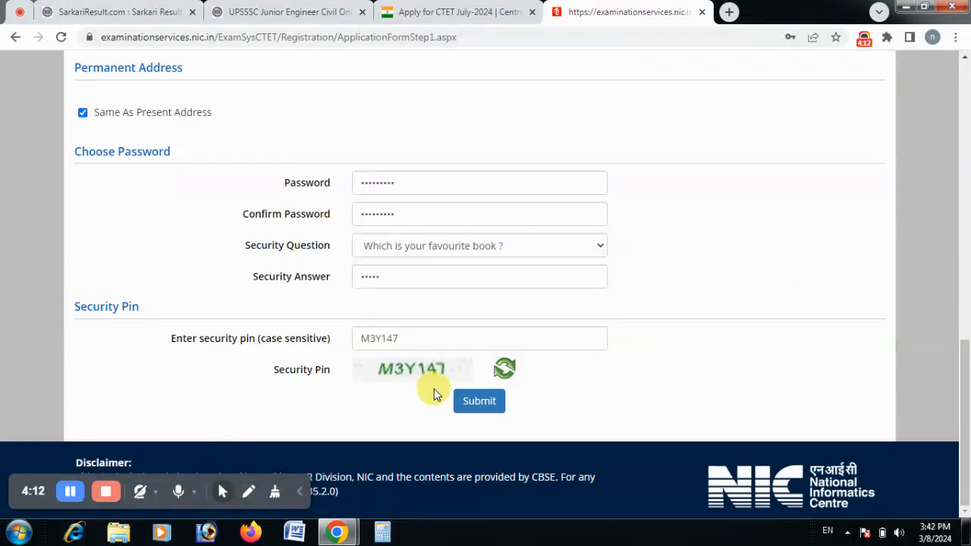
pyautogui.click(473, 403)
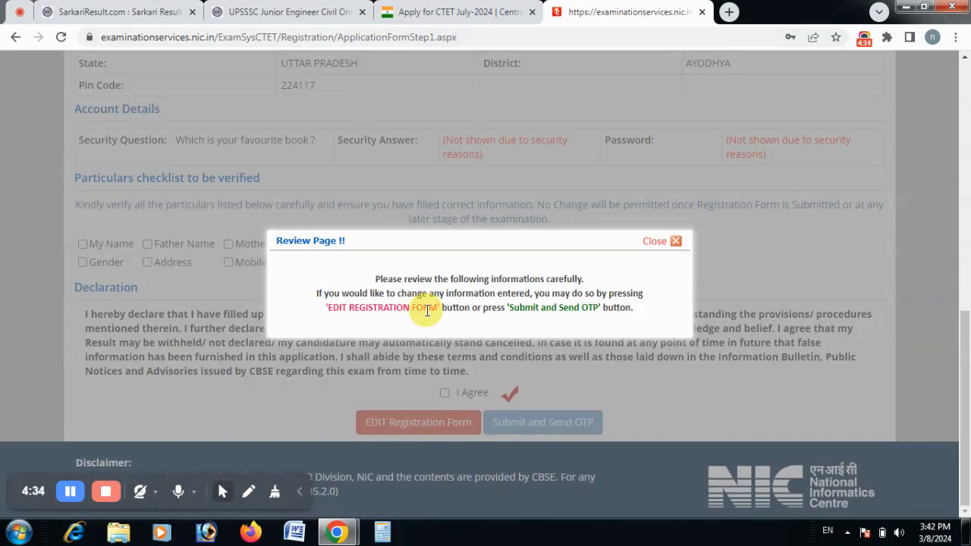
# Tick all eight particulars as verified, including Date of Birth, and accept the declaration.
pyautogui.click(674, 242)
pyautogui.click(82, 243)
pyautogui.click(148, 243)
pyautogui.click(228, 243)
pyautogui.click(322, 261)
pyautogui.click(229, 261)
pyautogui.click(147, 262)
pyautogui.click(83, 262)
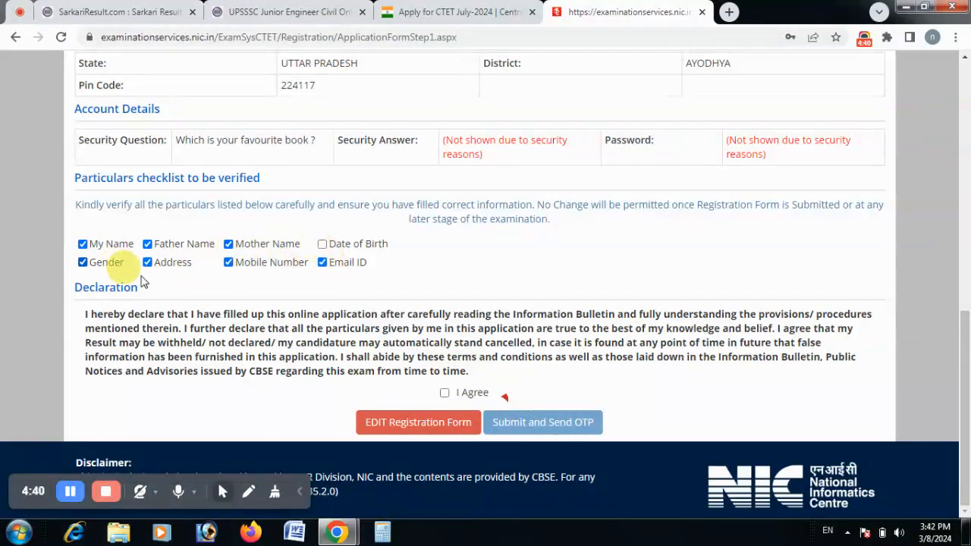
pyautogui.click(444, 393)
pyautogui.click(610, 131)
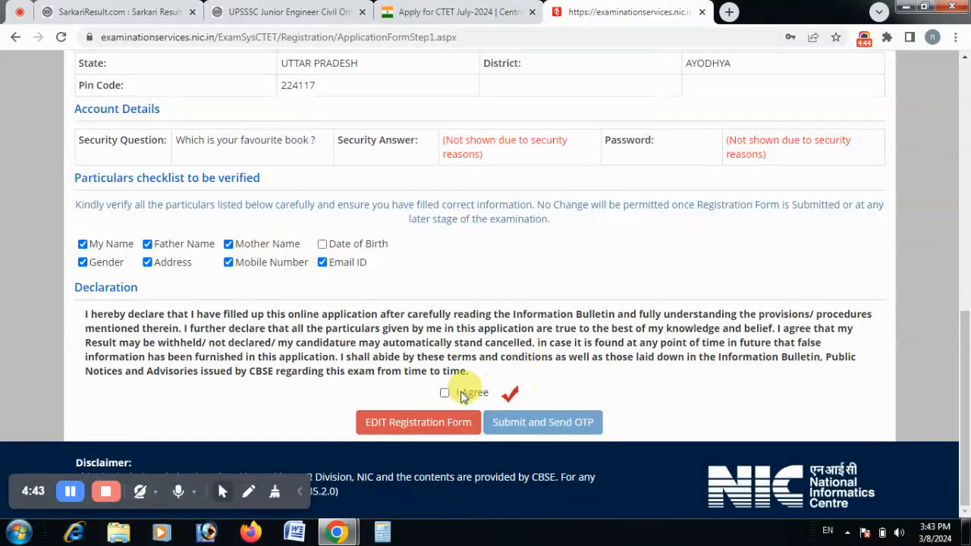
pyautogui.click(321, 243)
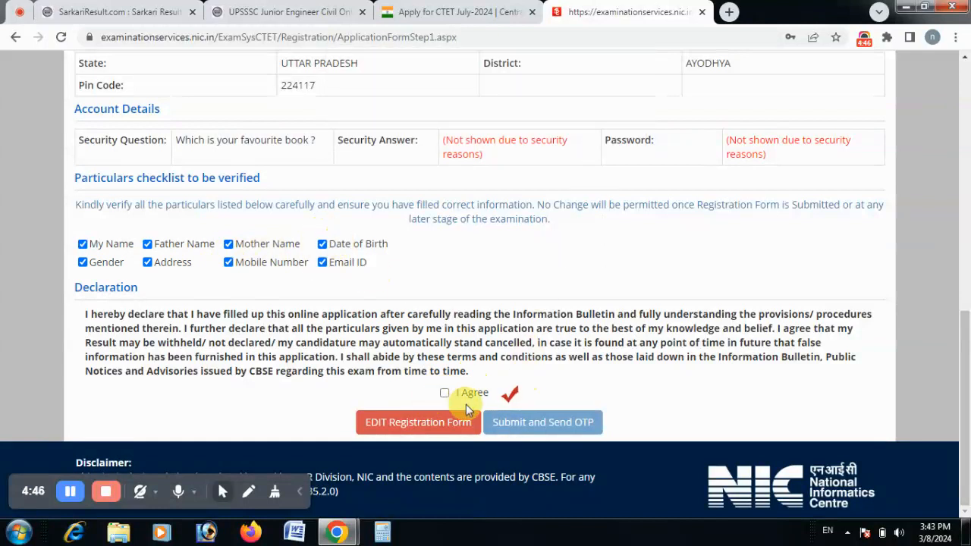
pyautogui.click(444, 393)
# Submit and send the OTP, enter the received one-time code, and submit the registration form.
pyautogui.click(519, 429)
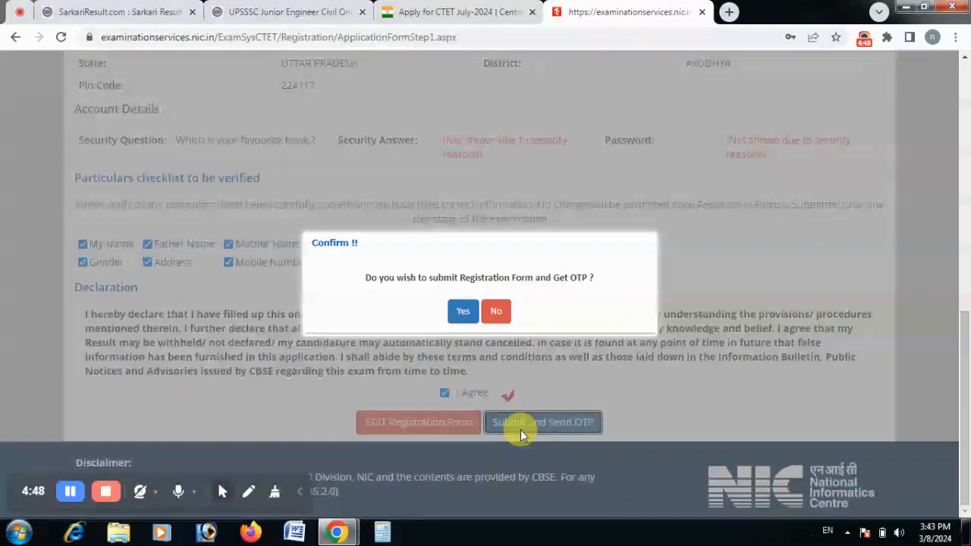
pyautogui.click(463, 311)
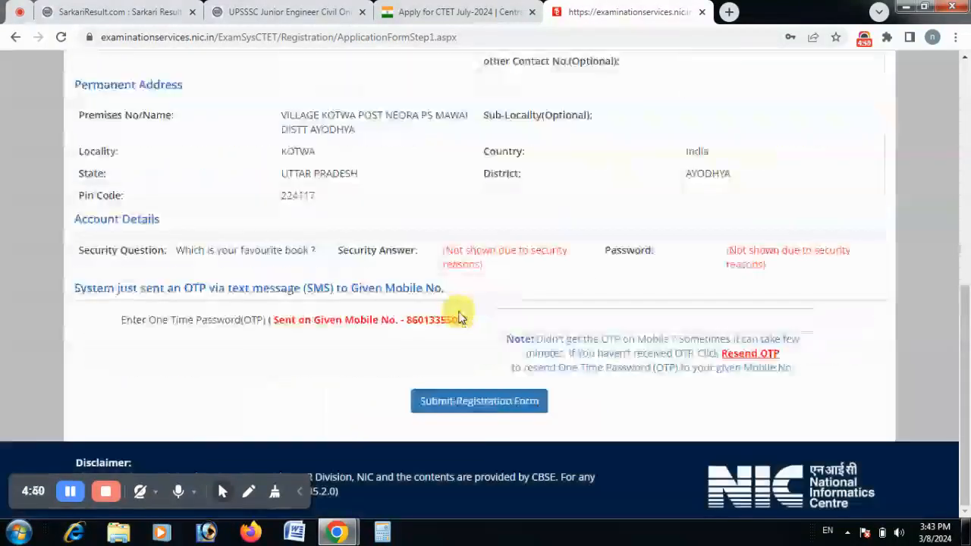
pyautogui.click(498, 319)
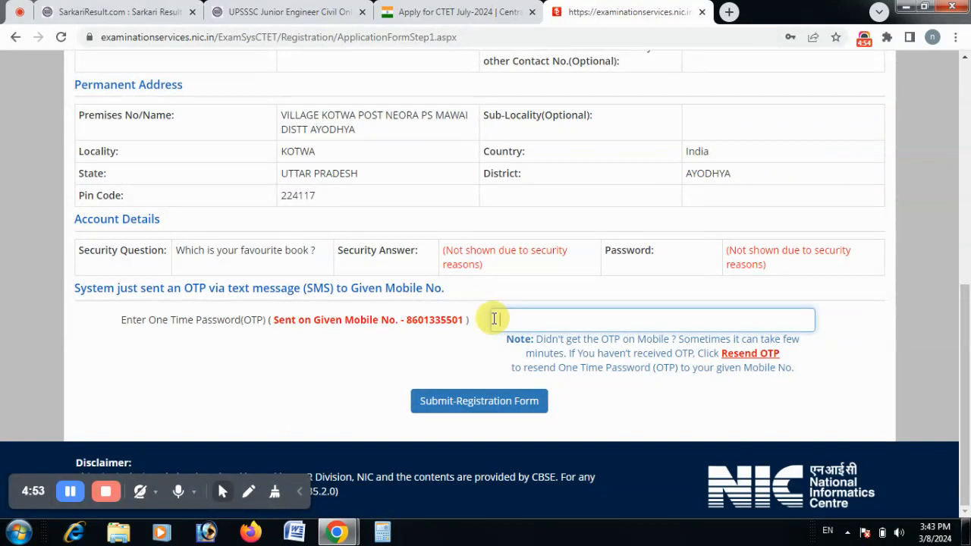
pyautogui.click(472, 402)
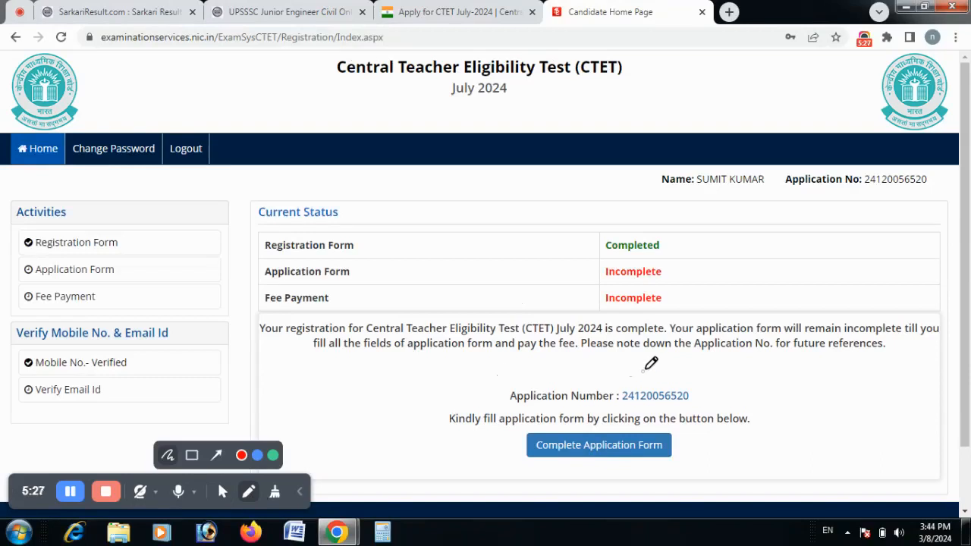
# Note the Application Number, then go to Complete Application Form from the Candidate Home Page.
pyautogui.moveTo(651, 363)
pyautogui.mouseDown()
pyautogui.moveTo(489, 373)
pyautogui.moveTo(633, 431)
pyautogui.moveTo(599, 375)
pyautogui.mouseUp()
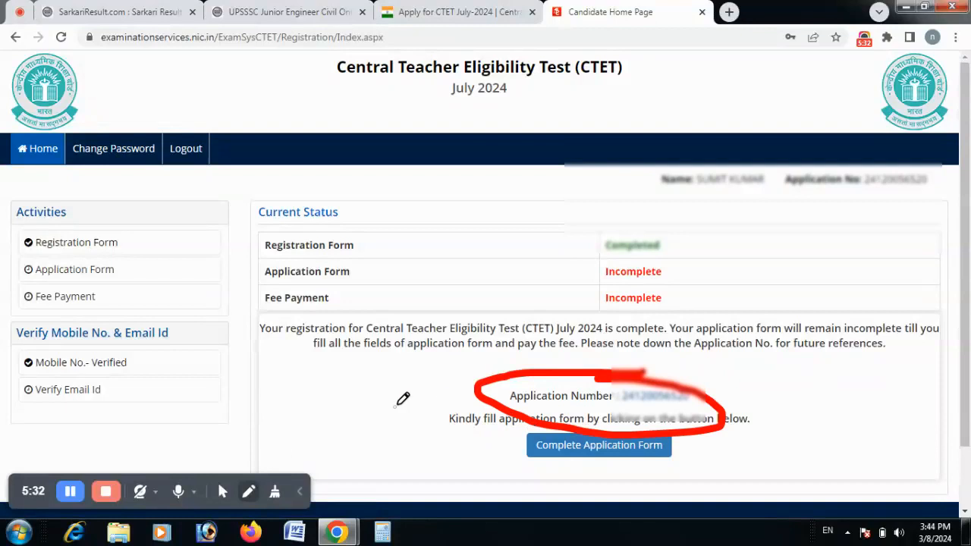
pyautogui.click(275, 492)
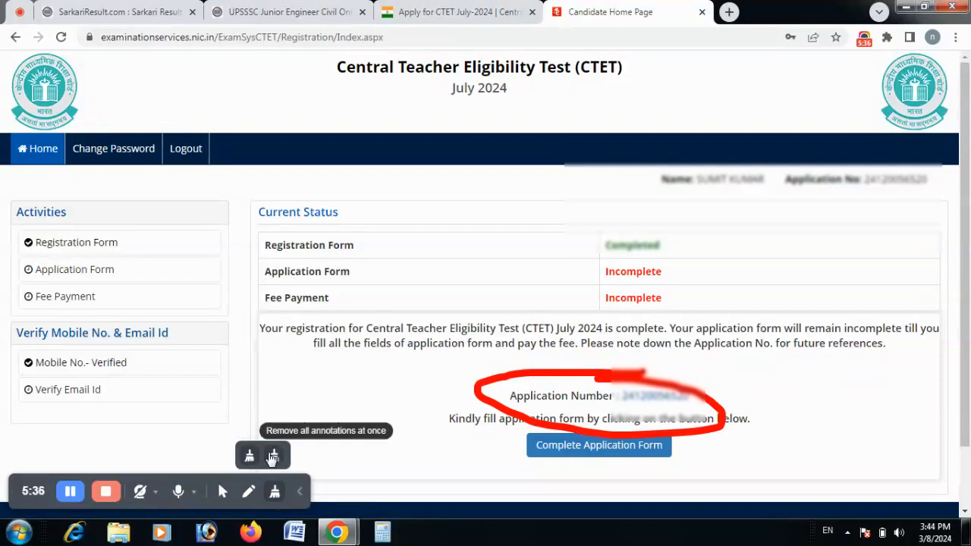
pyautogui.click(275, 454)
pyautogui.click(225, 492)
pyautogui.click(206, 455)
pyautogui.click(607, 450)
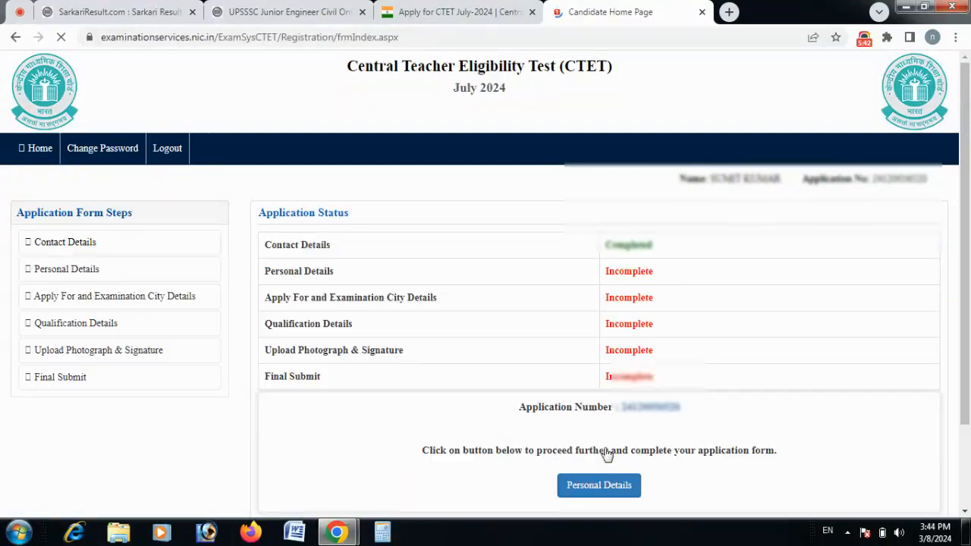
# Open the Personal Details section and set Nationality to Indian.
pyautogui.scroll(-1, 578, 349)
pyautogui.click(602, 417)
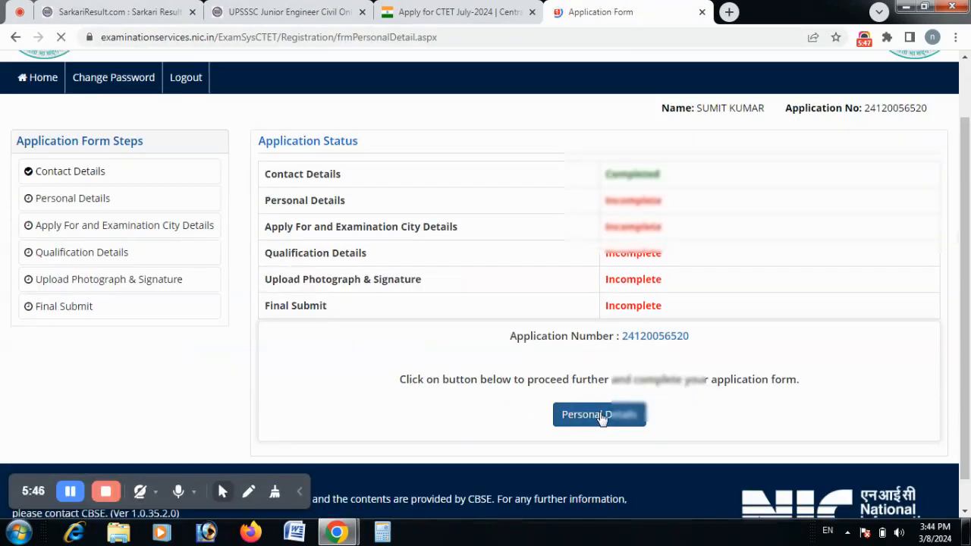
pyautogui.scroll(-2, 561, 383)
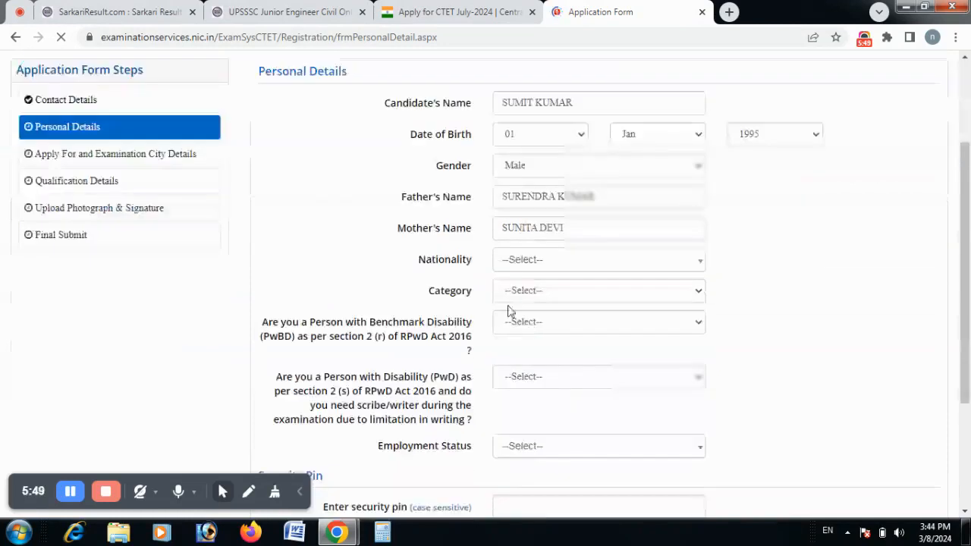
pyautogui.scroll(-2, 516, 302)
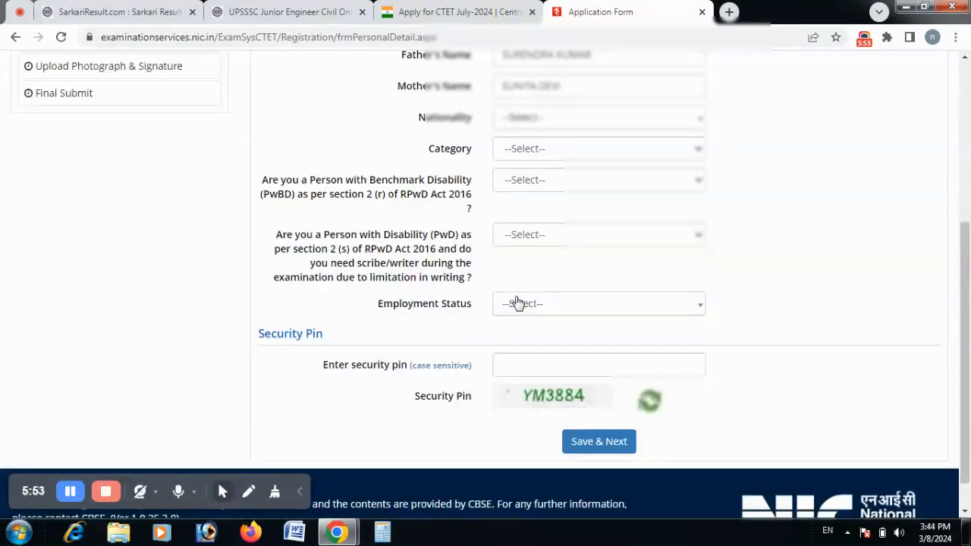
pyautogui.scroll(3, 516, 302)
pyautogui.scroll(-2, 515, 303)
pyautogui.scroll(1, 518, 296)
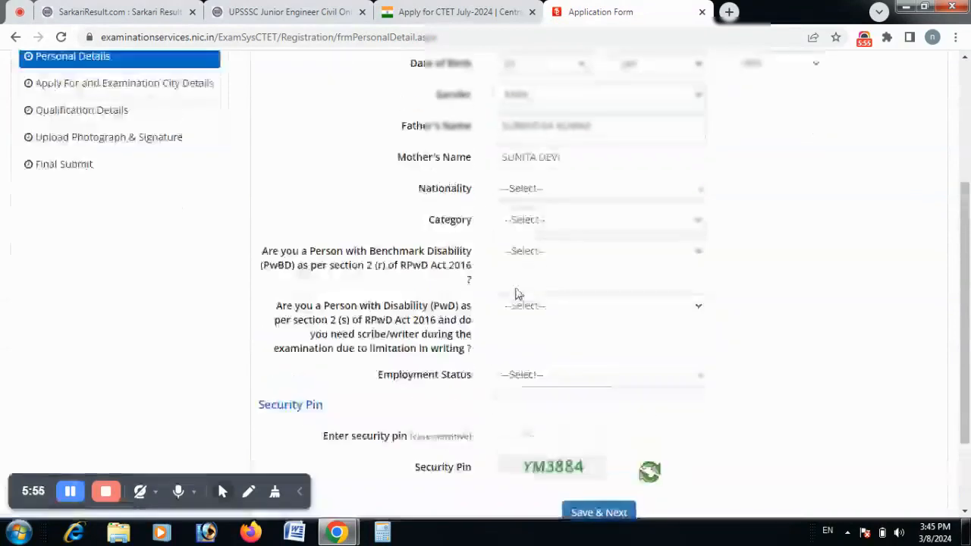
pyautogui.click(527, 193)
pyautogui.click(529, 253)
# Set Category to OBC- NCL and answer No to both disability questions.
pyautogui.click(538, 219)
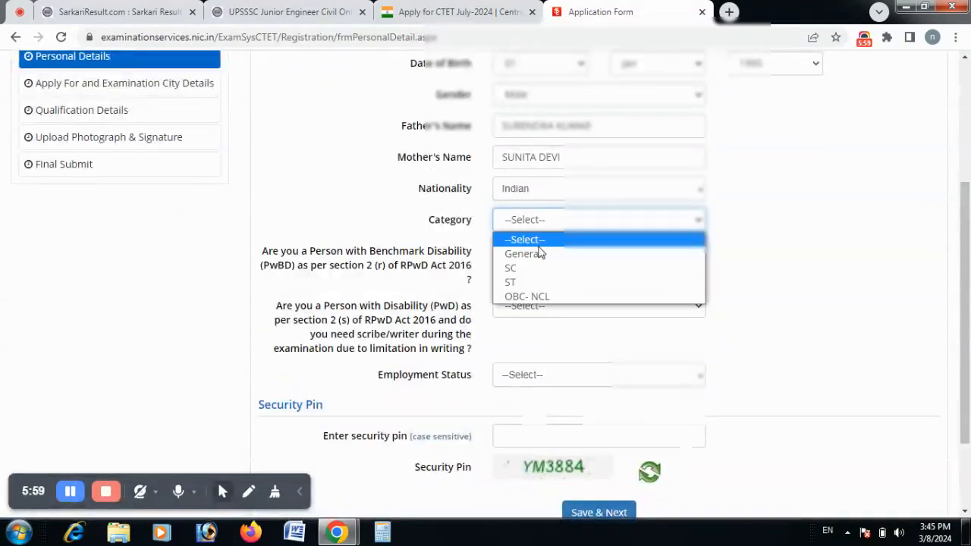
pyautogui.click(551, 298)
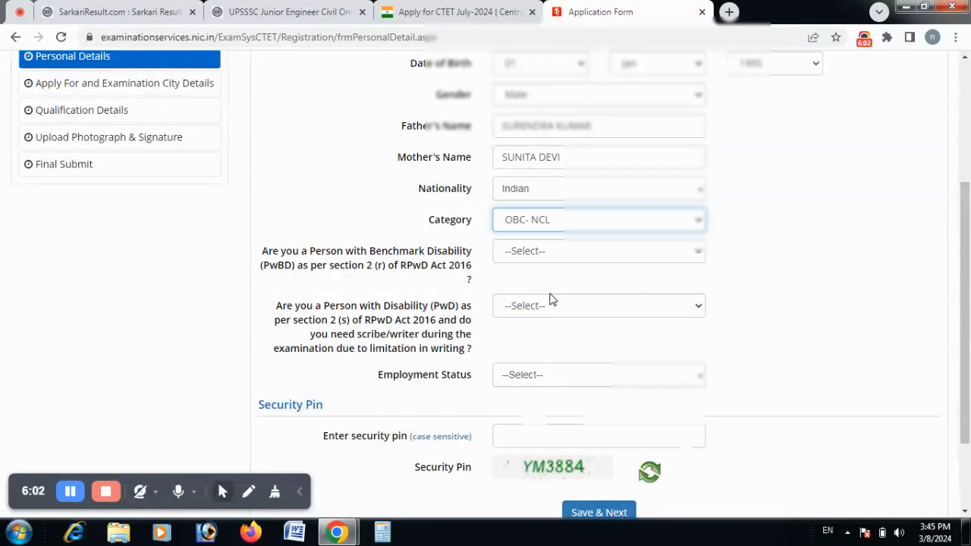
pyautogui.click(521, 254)
pyautogui.click(534, 300)
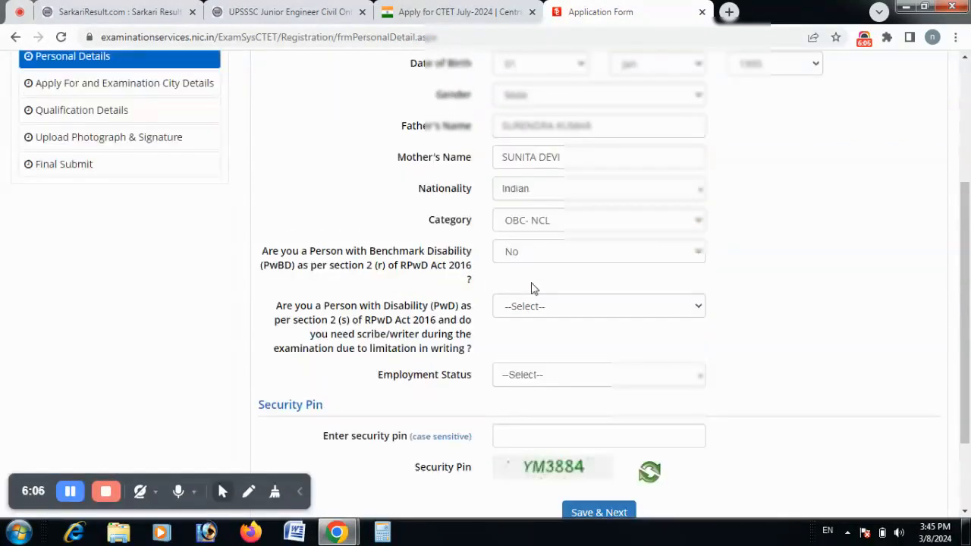
pyautogui.click(528, 307)
pyautogui.click(527, 352)
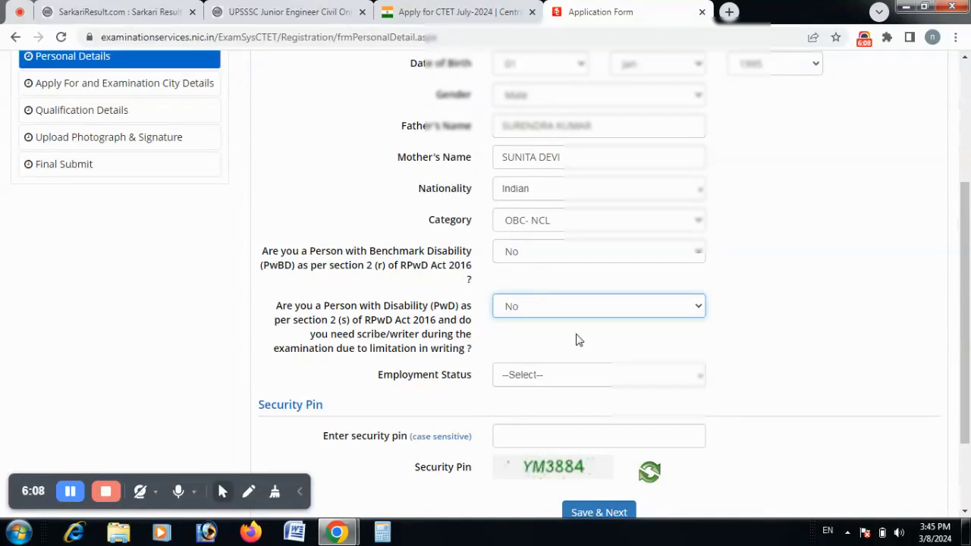
# Set Employment Status to Not Employed, enter the security pin, and save the section.
pyautogui.scroll(-2, 577, 340)
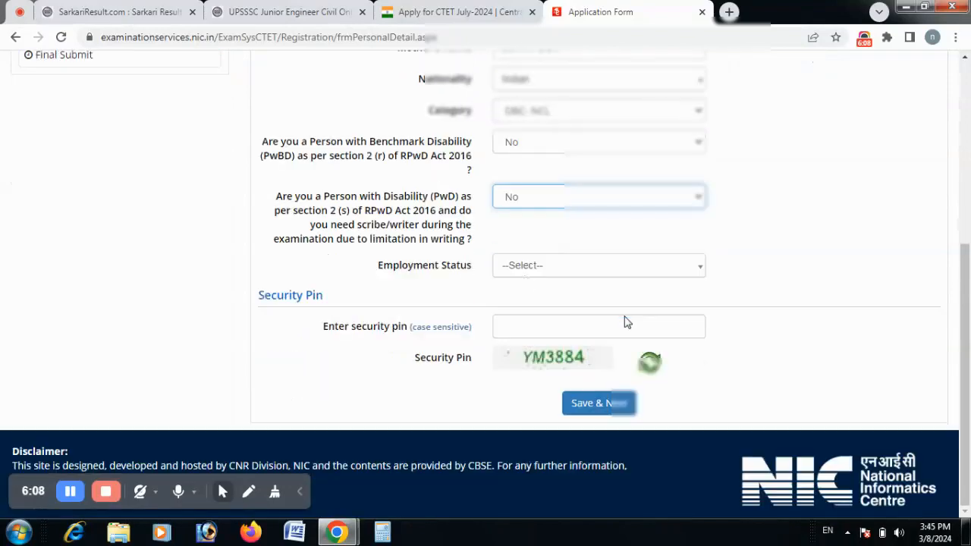
pyautogui.click(529, 266)
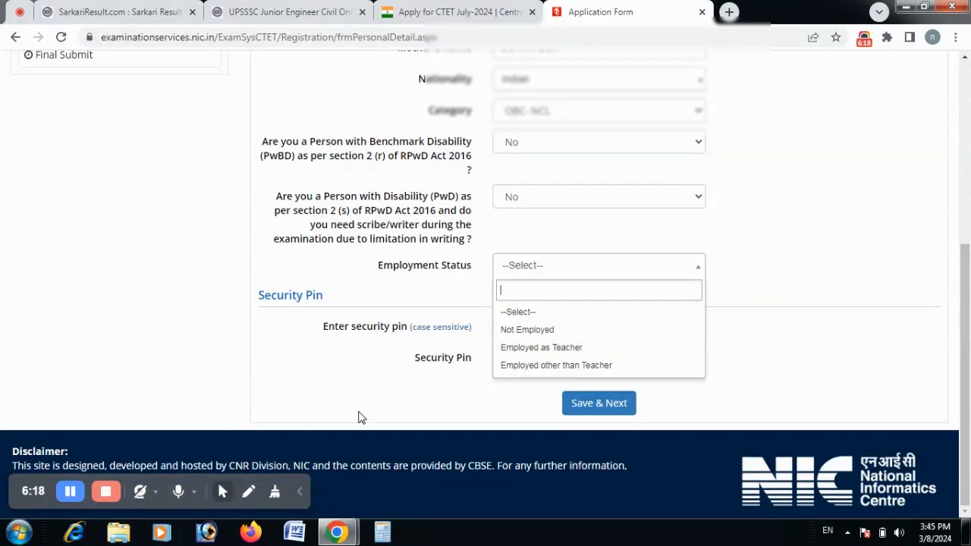
pyautogui.click(509, 329)
pyautogui.click(512, 326)
pyautogui.write('YM3')
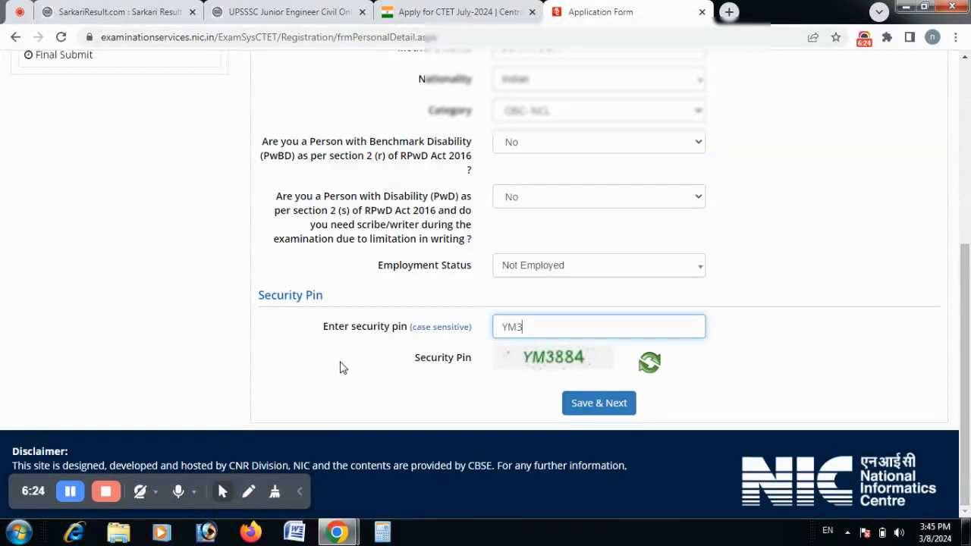
pyautogui.write('884')
pyautogui.click(593, 410)
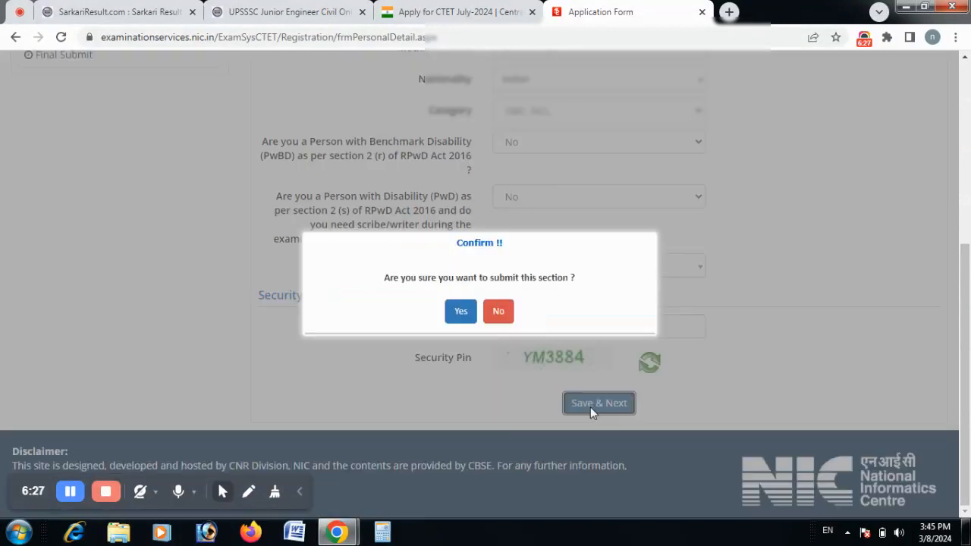
pyautogui.click(450, 313)
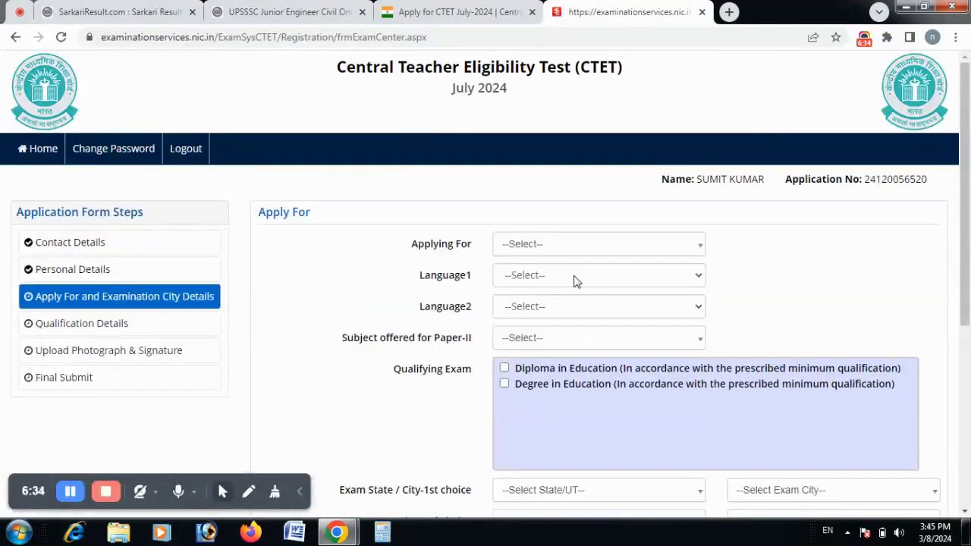
# Apply for Both (Paper-I and Paper-II), with Hindi as Language1 and English as Language2.
pyautogui.click(544, 245)
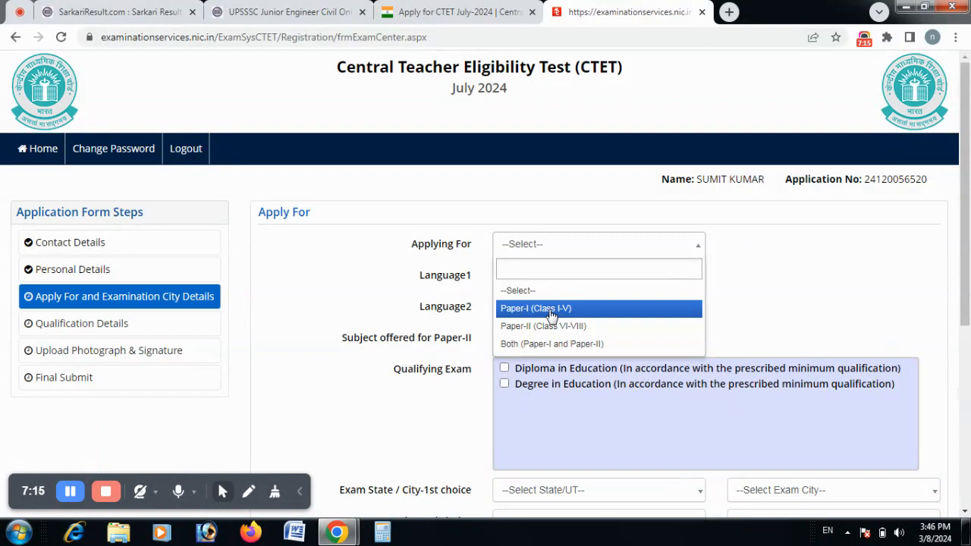
pyautogui.click(576, 345)
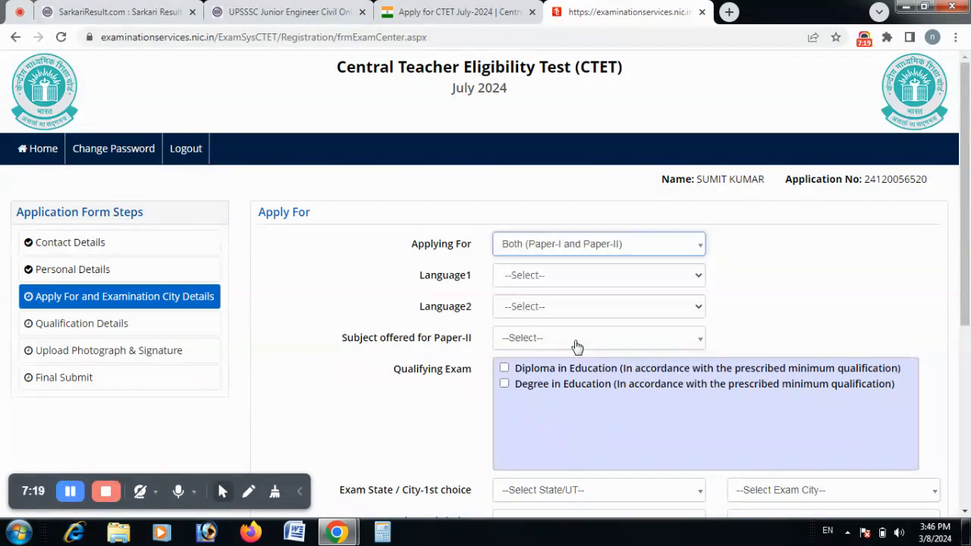
pyautogui.click(533, 277)
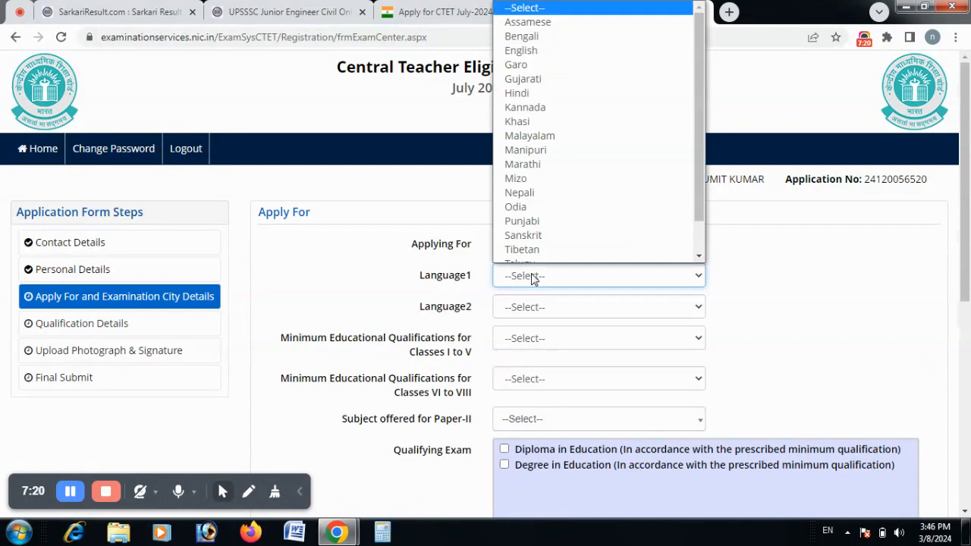
pyautogui.press('h')
pyautogui.press('Return')
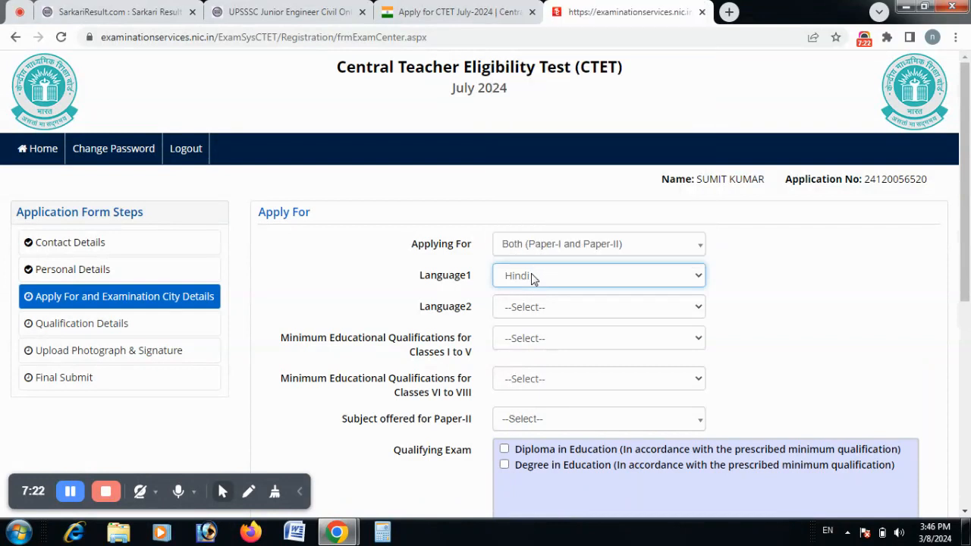
pyautogui.click(549, 311)
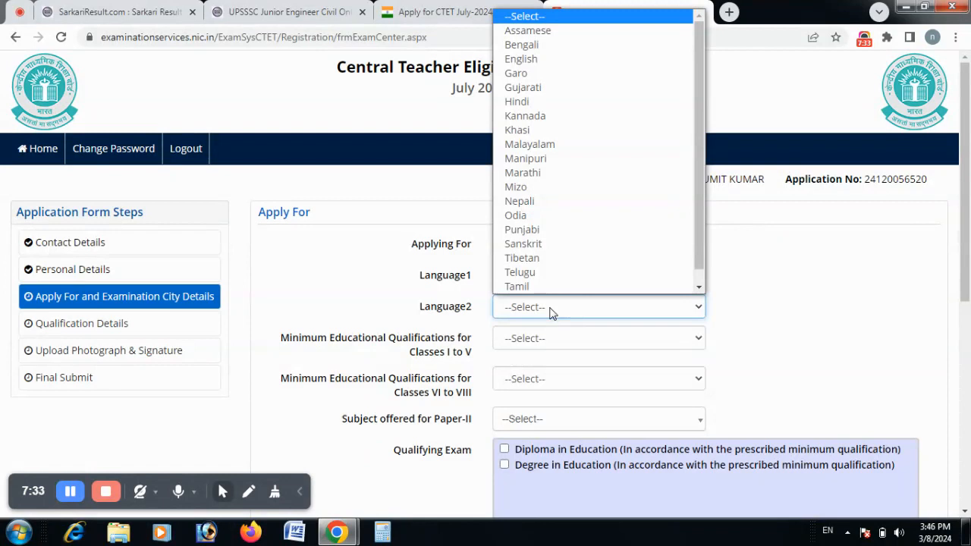
pyautogui.press('e')
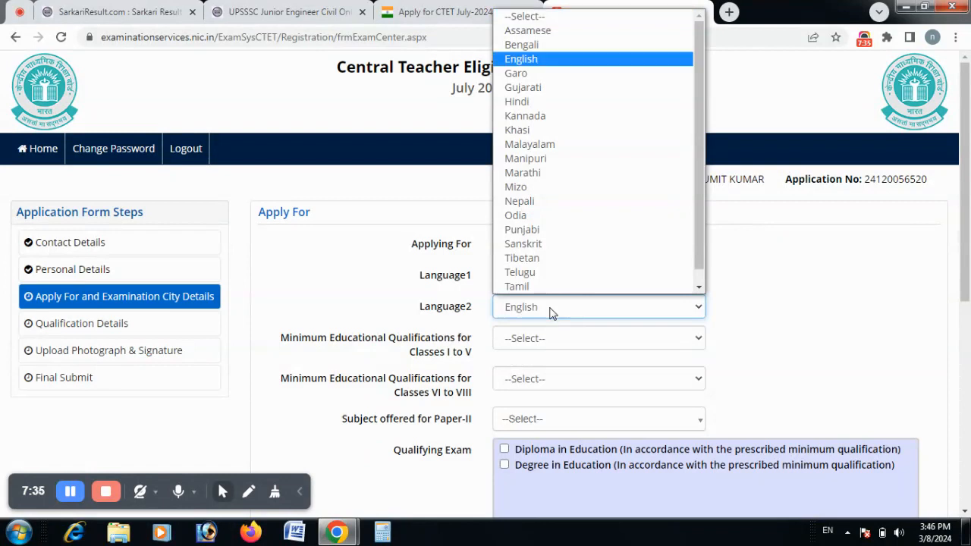
pyautogui.click(552, 314)
pyautogui.scroll(-1, 520, 314)
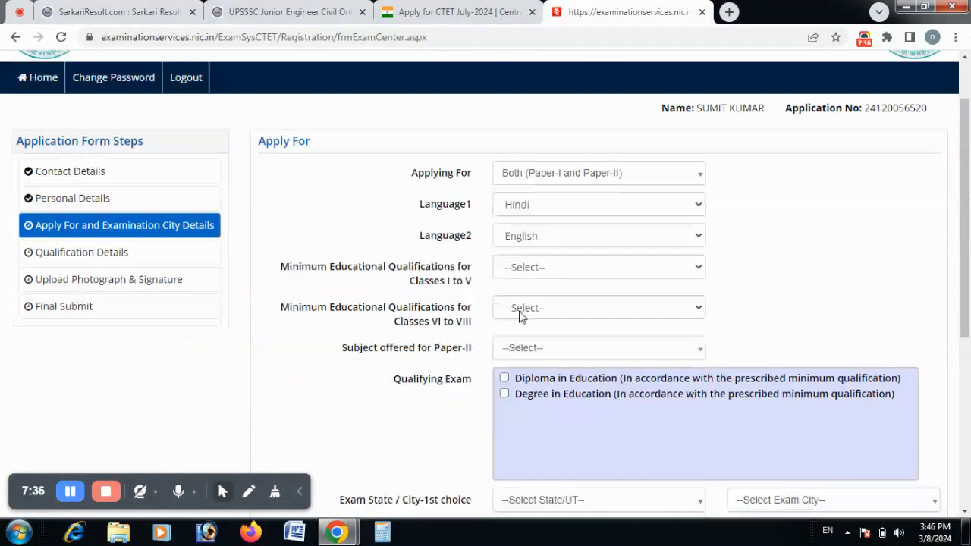
pyautogui.click(520, 270)
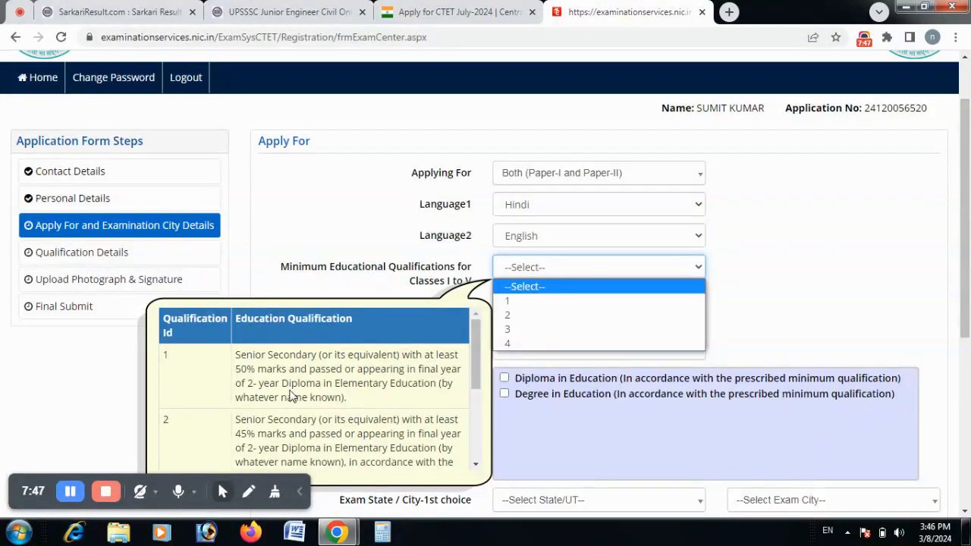
# Pick qualification 1 for Classes I to V, and change Classes VI to VIII from 1 to 2.
pyautogui.scroll(-1, 286, 377)
pyautogui.scroll(1, 285, 377)
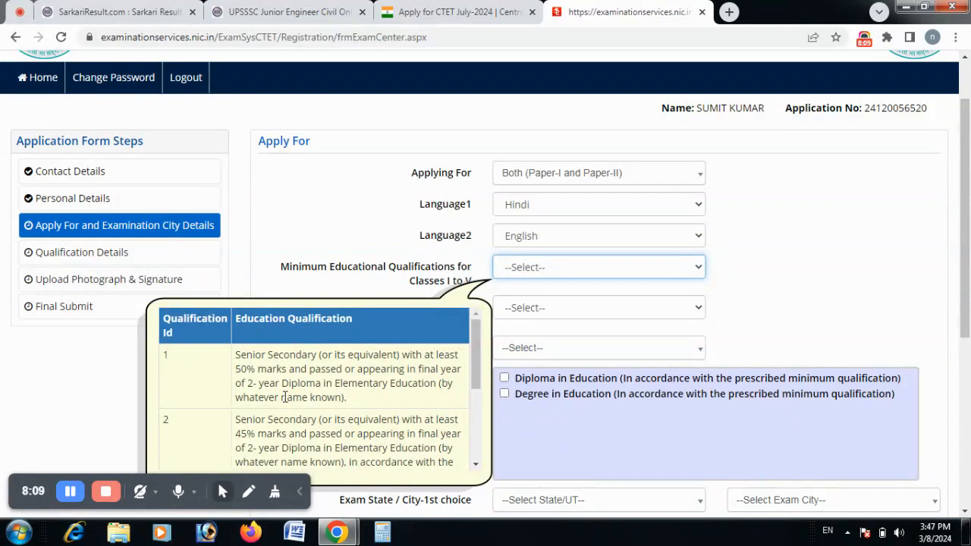
pyautogui.click(541, 268)
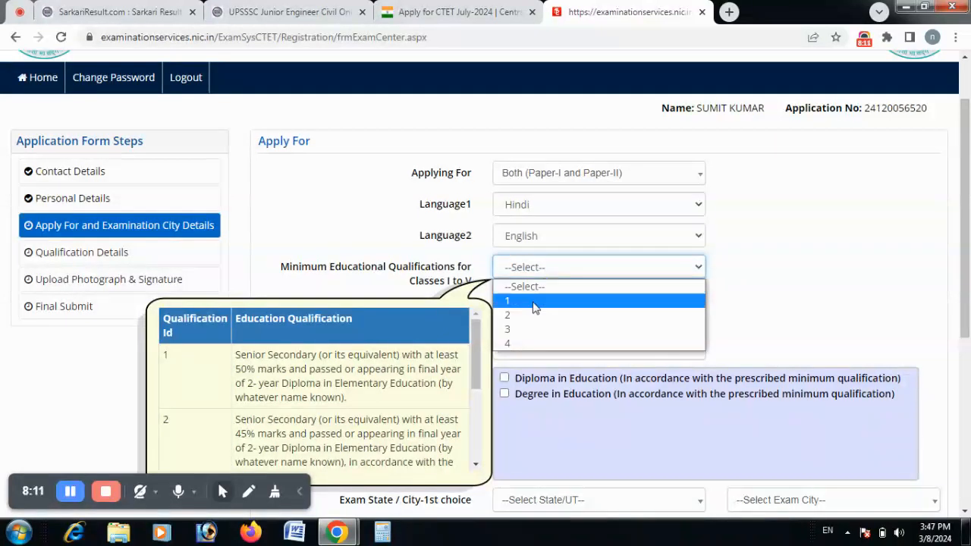
pyautogui.click(529, 307)
pyautogui.scroll(-2, 782, 267)
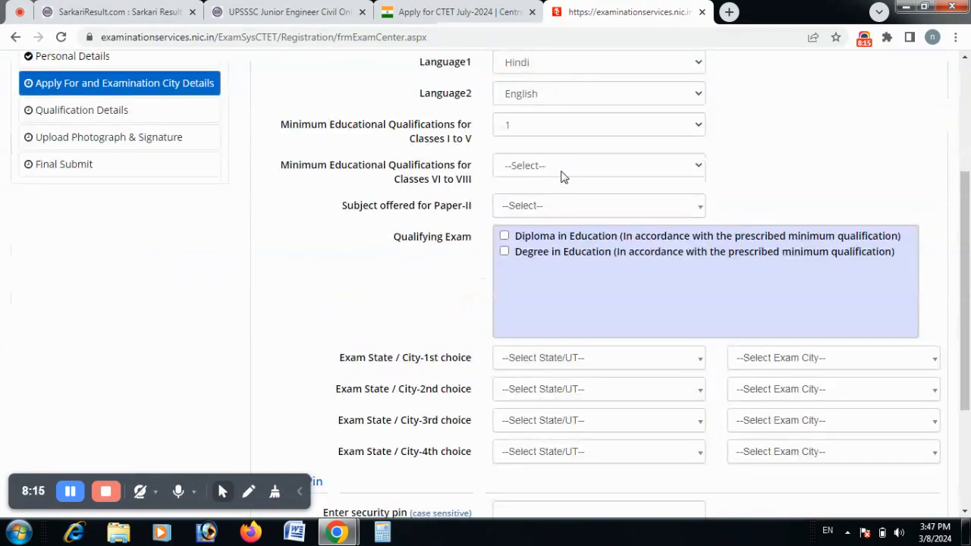
pyautogui.click(562, 175)
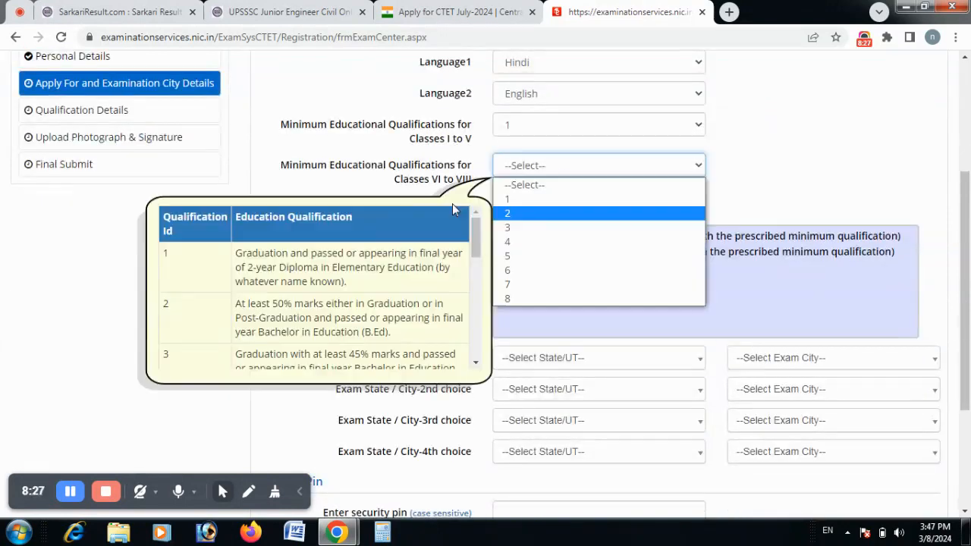
pyautogui.click(518, 199)
pyautogui.click(791, 174)
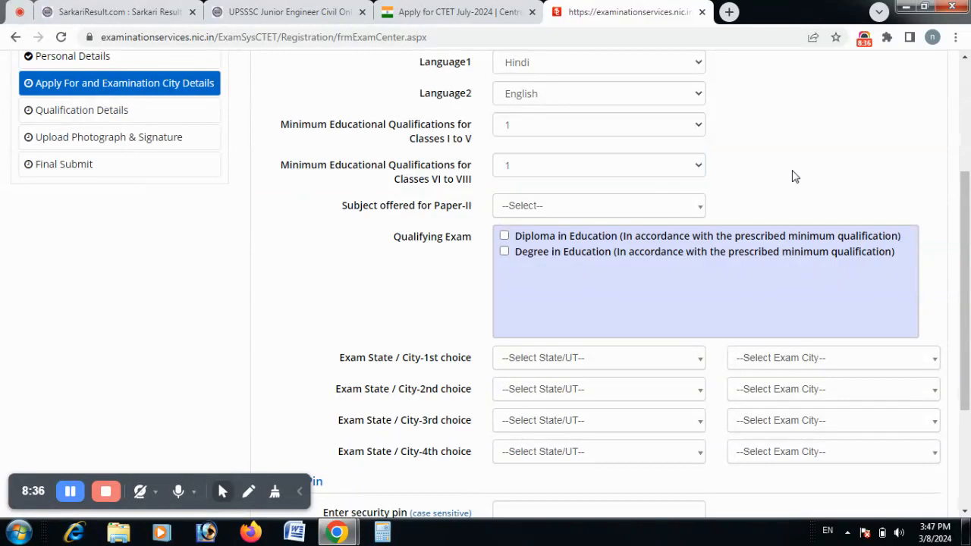
pyautogui.click(687, 169)
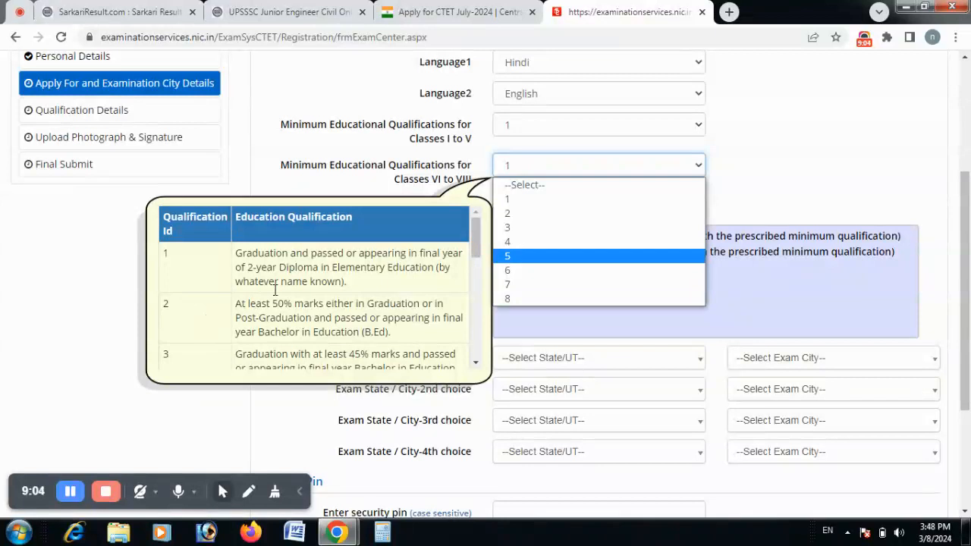
pyautogui.click(516, 213)
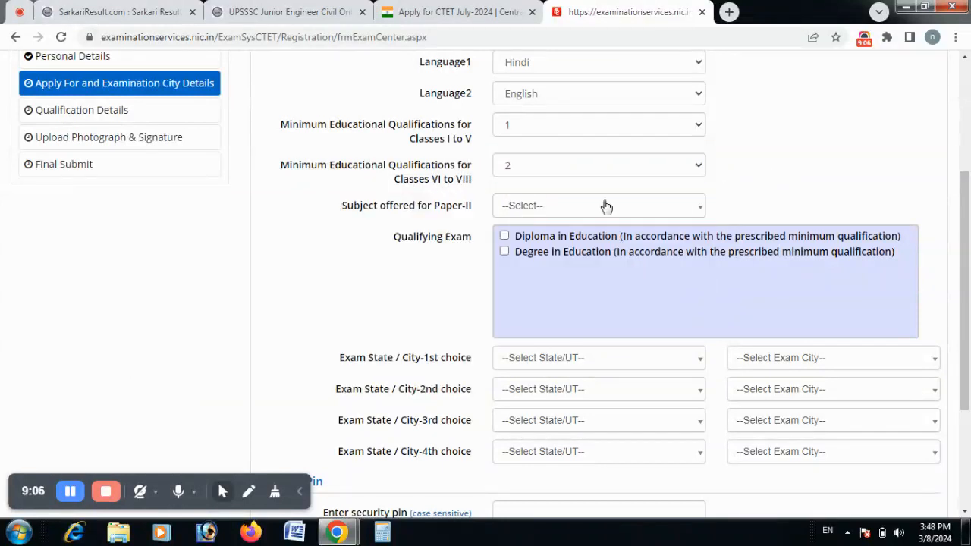
pyautogui.scroll(-1, 390, 159)
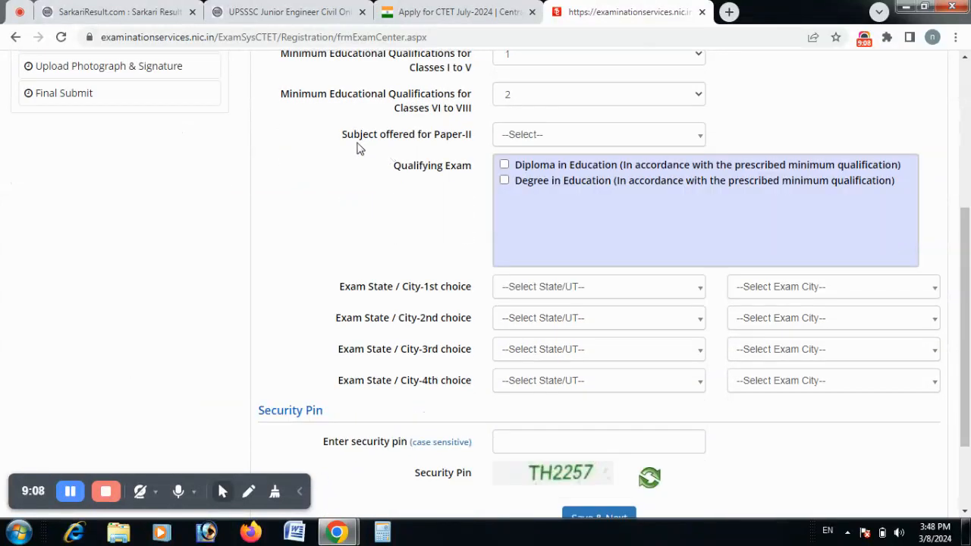
# Choose Social Science for Paper-II, set Classes VI–VIII qualification to 1, and tick Diploma in Education.
pyautogui.click(527, 146)
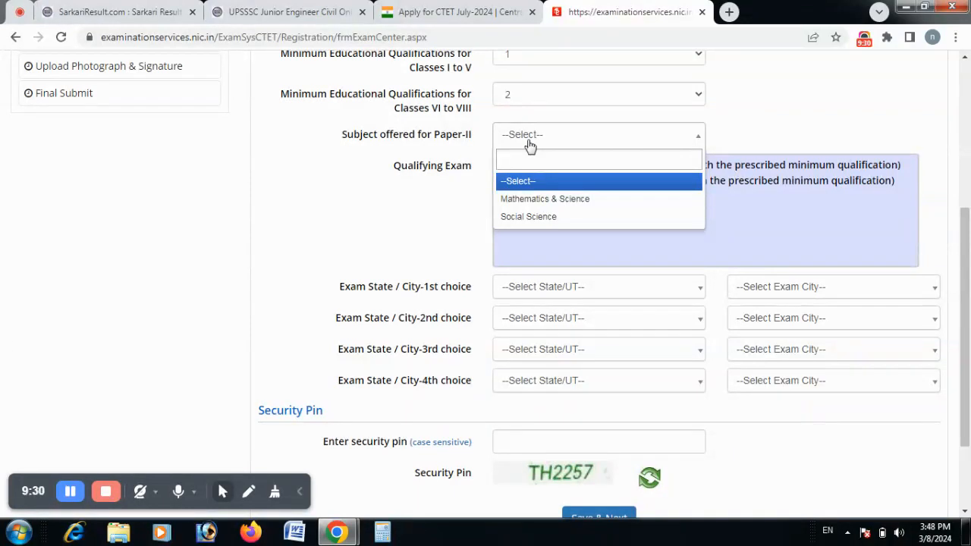
pyautogui.click(559, 218)
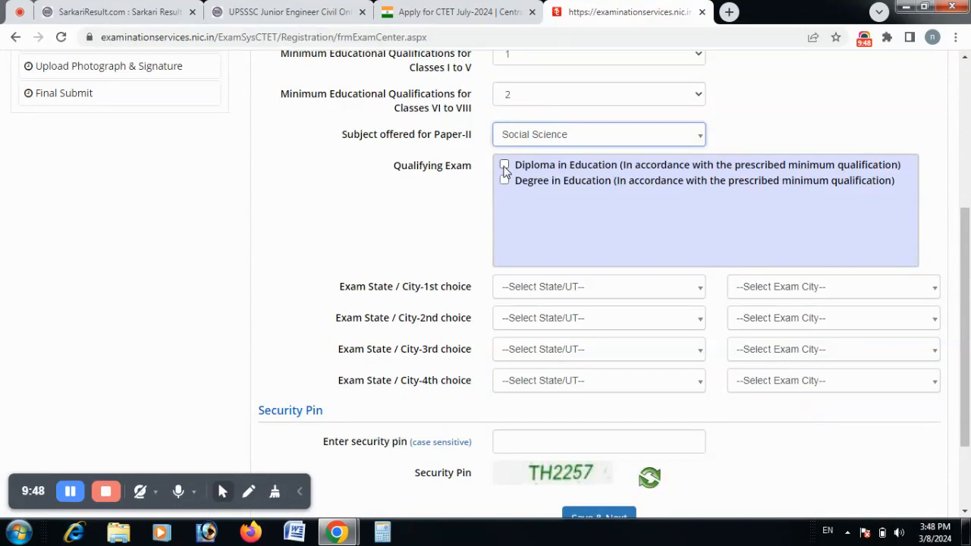
pyautogui.scroll(1, 504, 170)
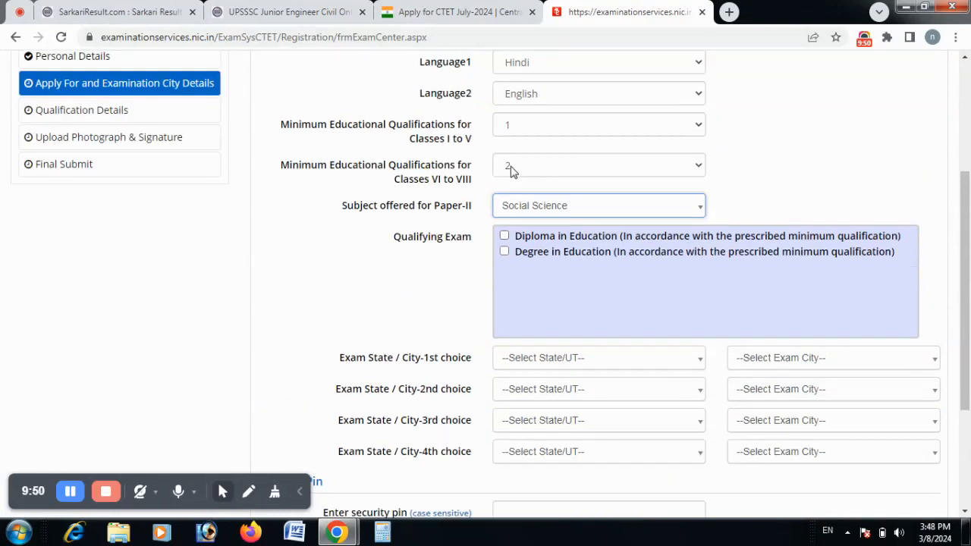
pyautogui.click(516, 171)
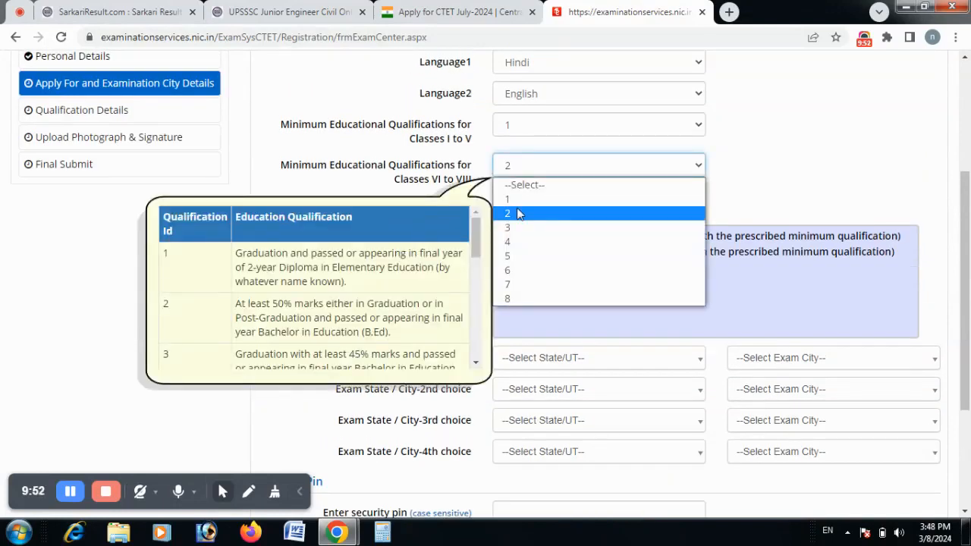
pyautogui.click(512, 200)
pyautogui.click(504, 236)
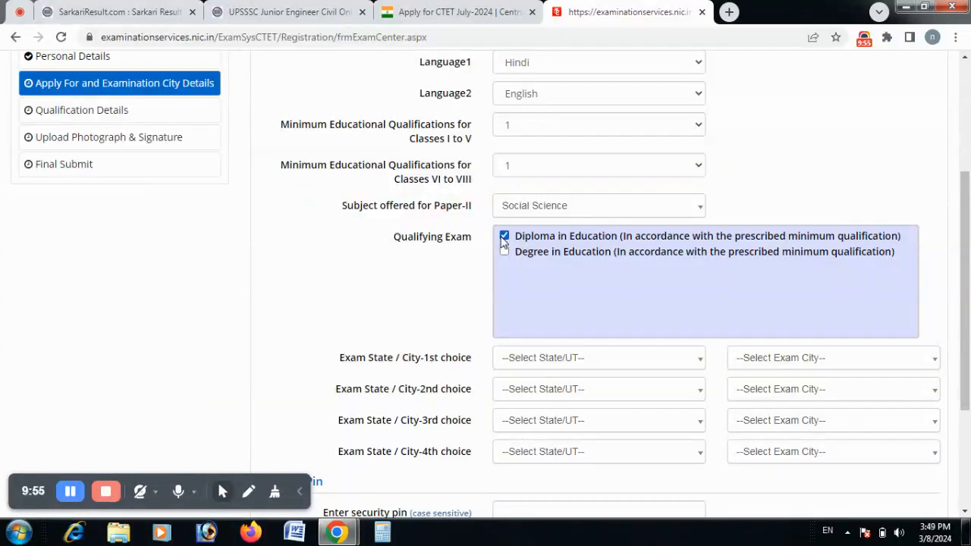
pyautogui.scroll(-2, 503, 243)
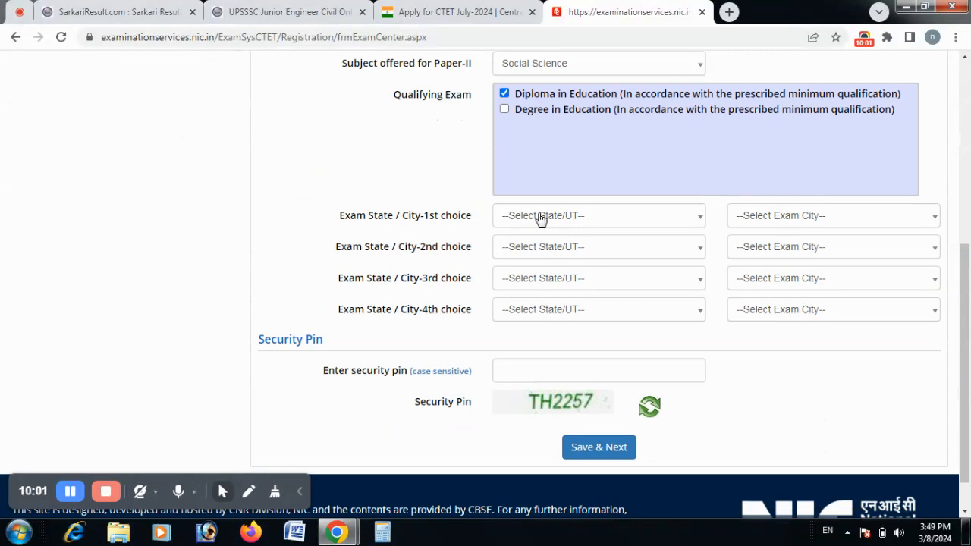
# Set the first two exam city choices to Uttar Pradesh: Ayodhya (Faizabad) and Lucknow.
pyautogui.click(540, 218)
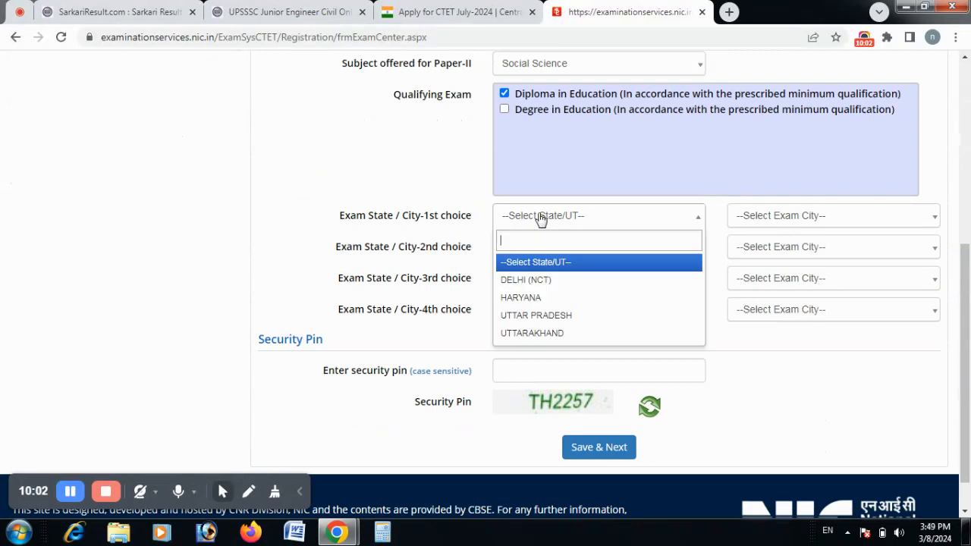
pyautogui.click(562, 315)
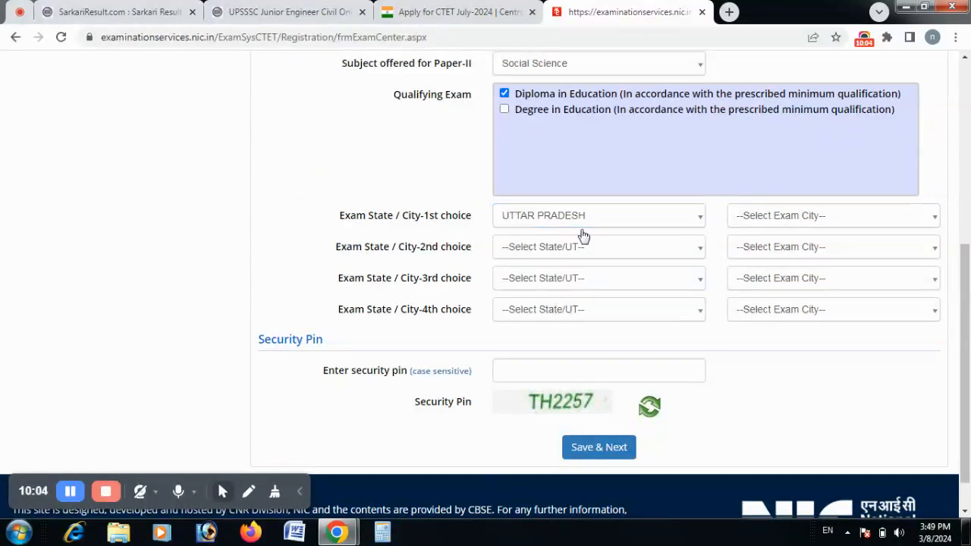
pyautogui.click(831, 221)
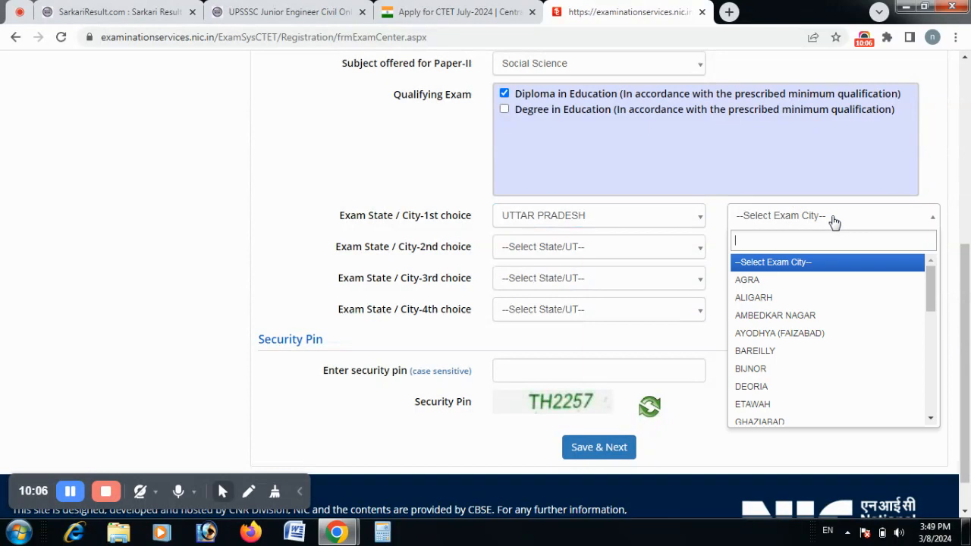
pyautogui.write('F')
pyautogui.press('Return')
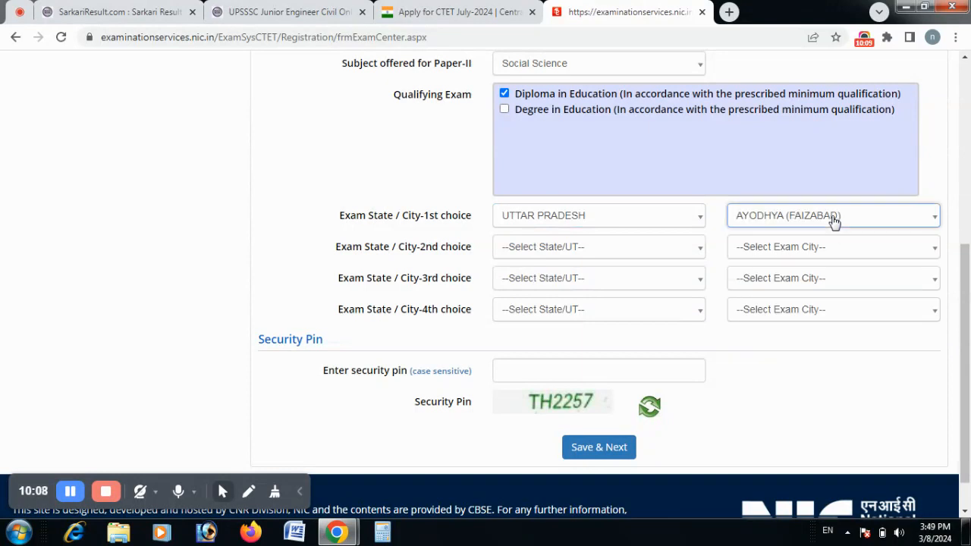
pyautogui.click(620, 248)
pyautogui.write('ut')
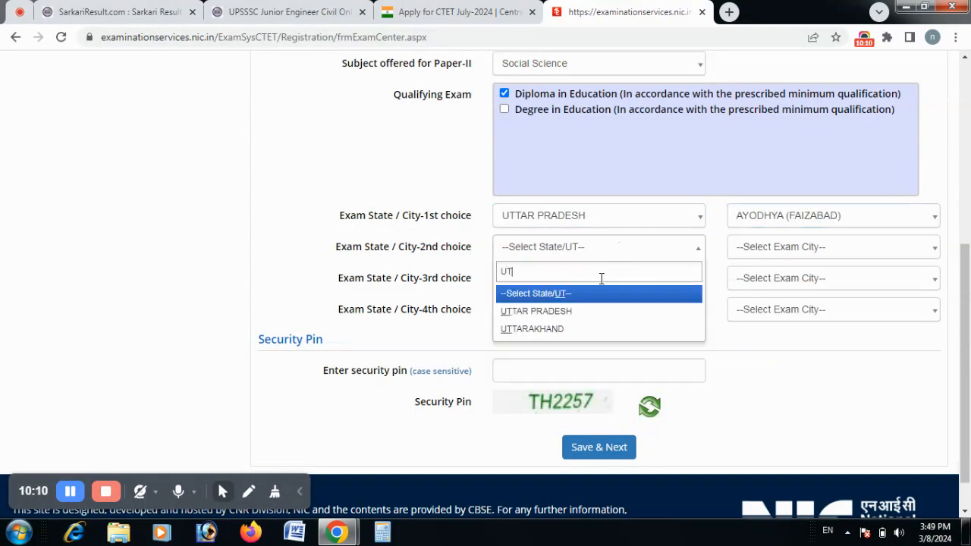
pyautogui.click(573, 313)
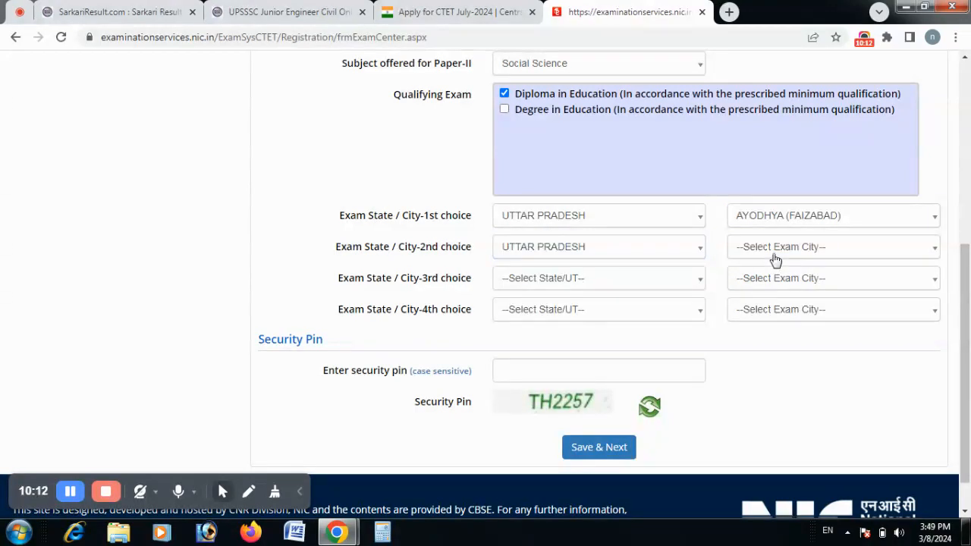
pyautogui.click(774, 260)
pyautogui.write('LUC')
pyautogui.press('Return')
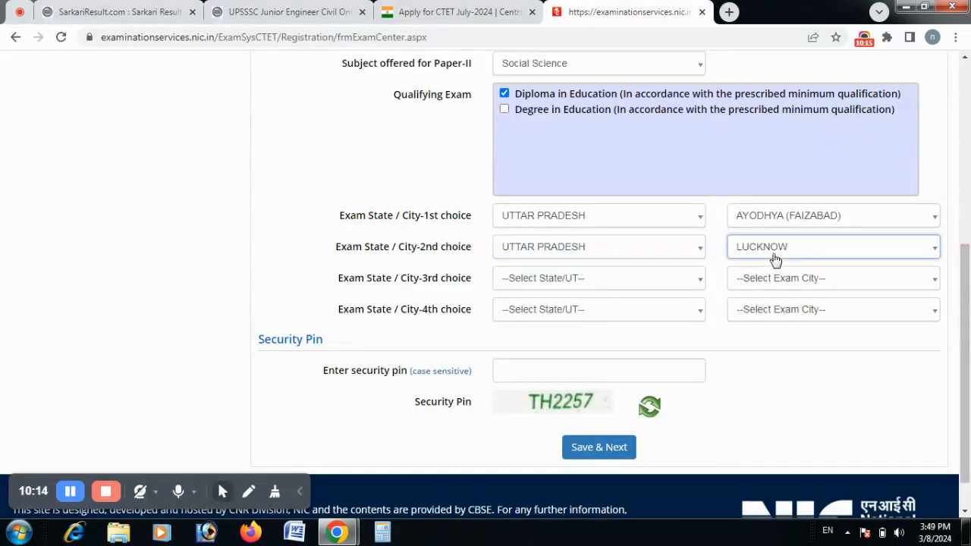
# Set the third and fourth exam city choices to Uttar Pradesh: Gonda and Ambedkar Nagar.
pyautogui.click(572, 279)
pyautogui.write('u')
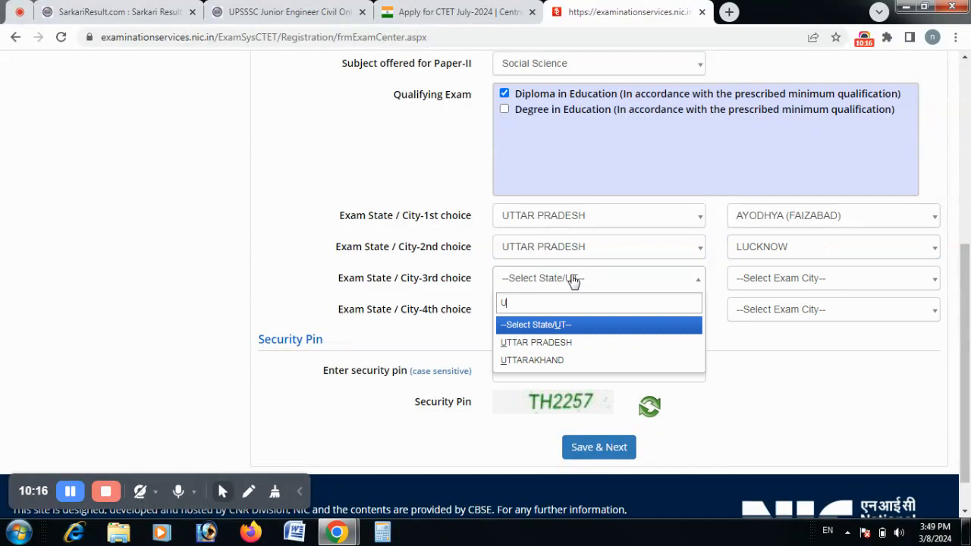
pyautogui.click(576, 342)
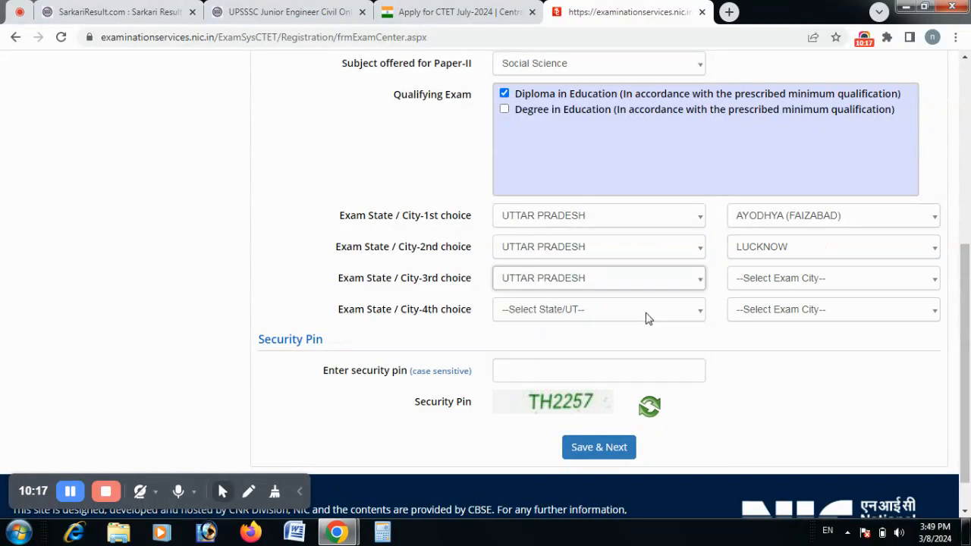
pyautogui.click(821, 282)
pyautogui.write('ON')
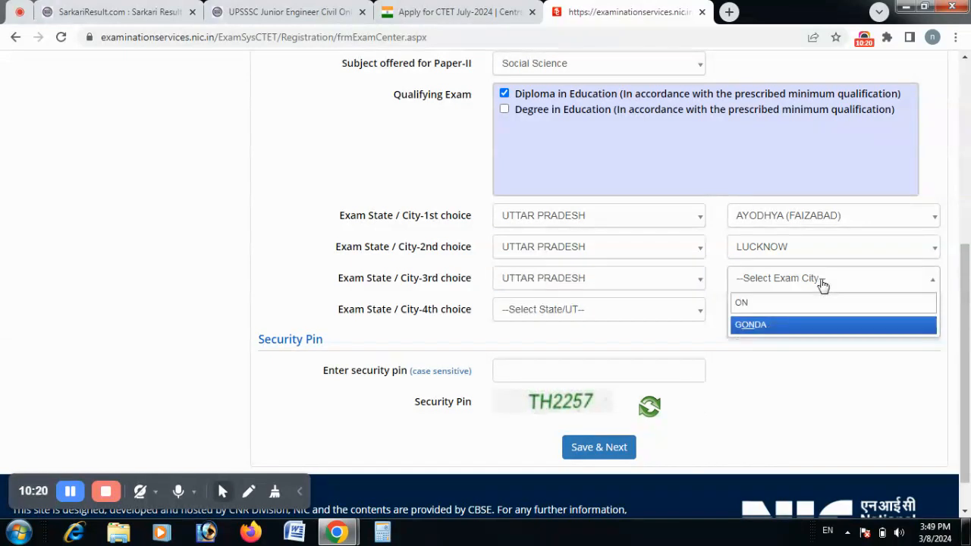
pyautogui.click(755, 324)
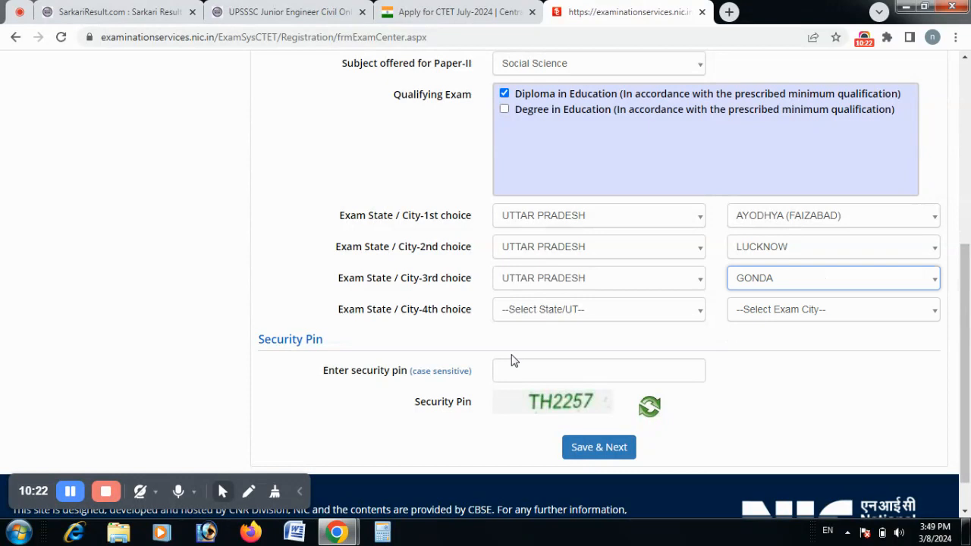
pyautogui.click(529, 314)
pyautogui.write('u')
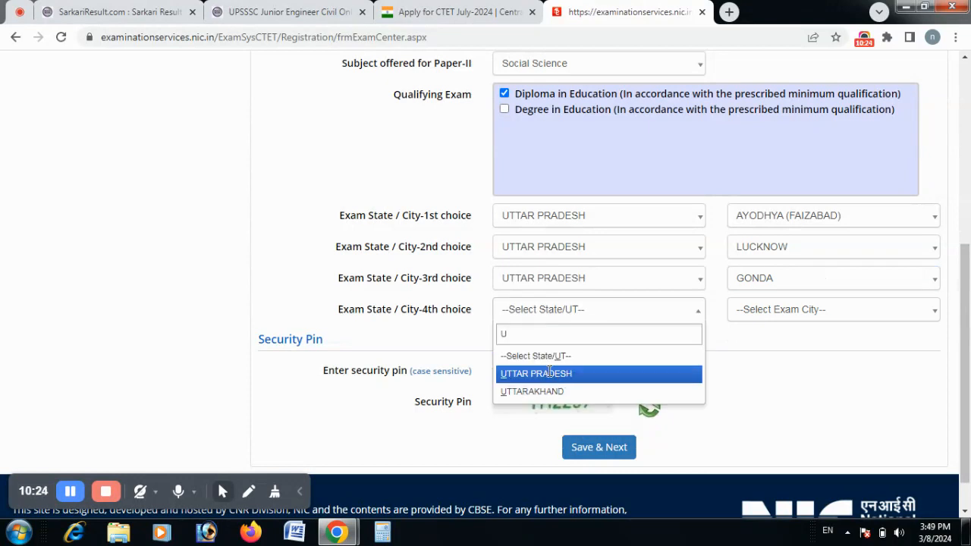
pyautogui.click(546, 373)
pyautogui.click(762, 315)
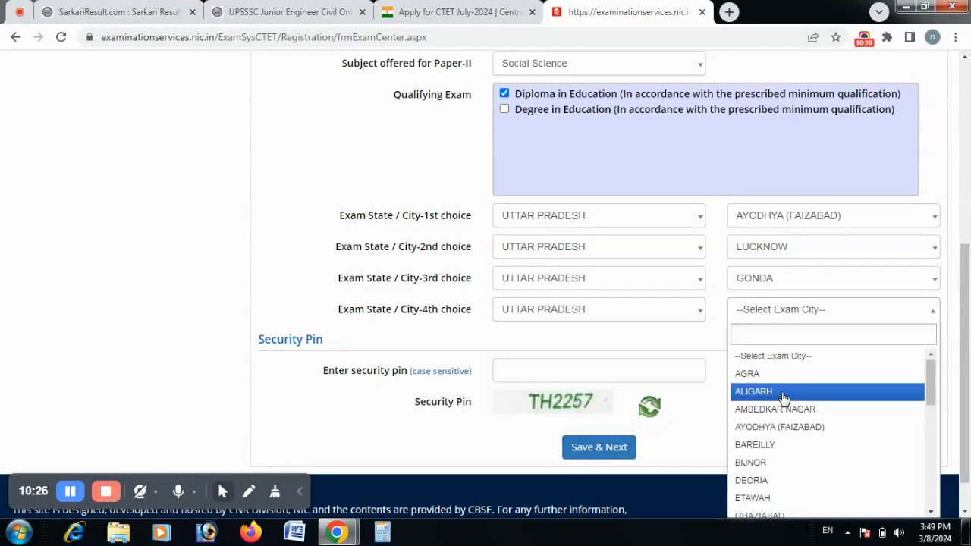
pyautogui.click(793, 407)
# Enter the captcha security pin and Save & Next the exam city section.
pyautogui.click(520, 370)
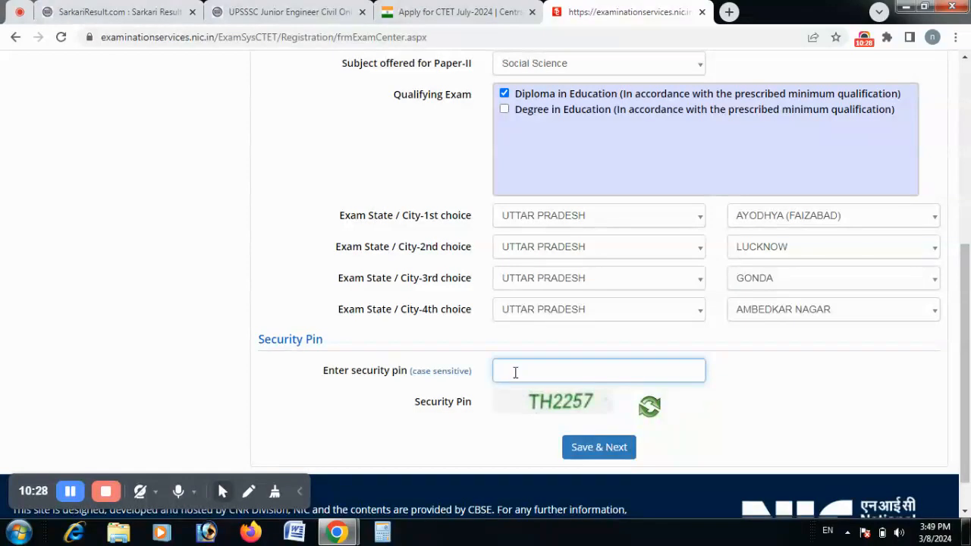
pyautogui.write('TH2257')
pyautogui.click(609, 455)
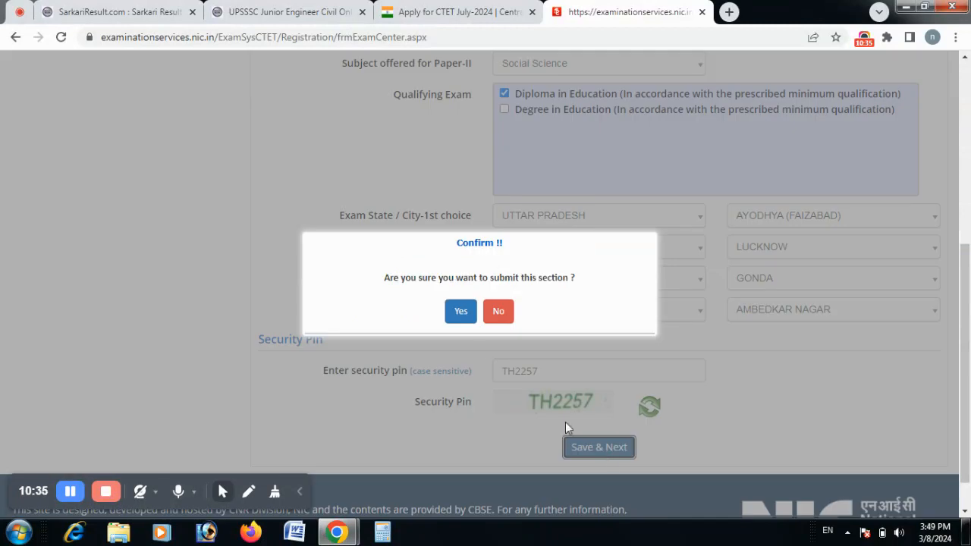
# Confirm the exam city submission, then set Diploma status Passed, year 2022, course Education/Elementry Education etc.
pyautogui.click(461, 310)
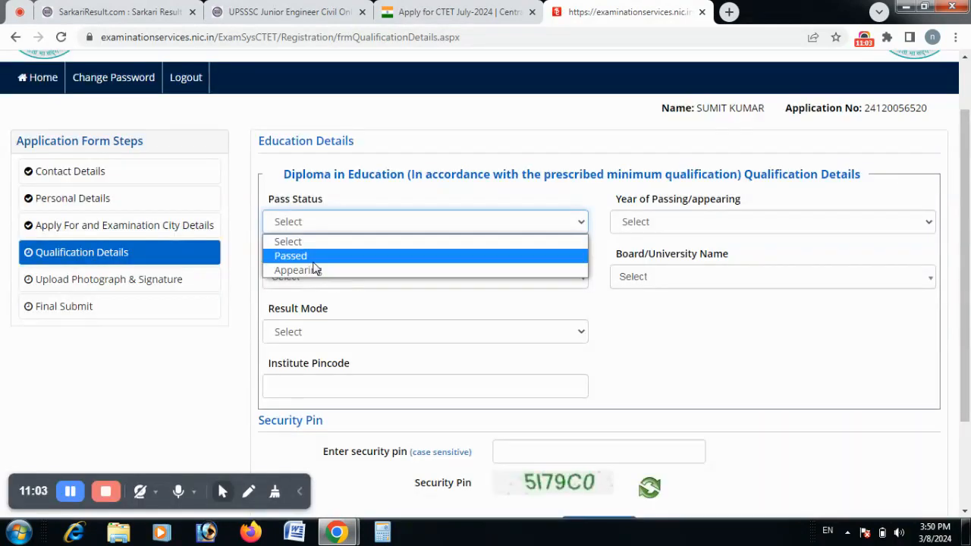
pyautogui.click(312, 260)
pyautogui.click(678, 218)
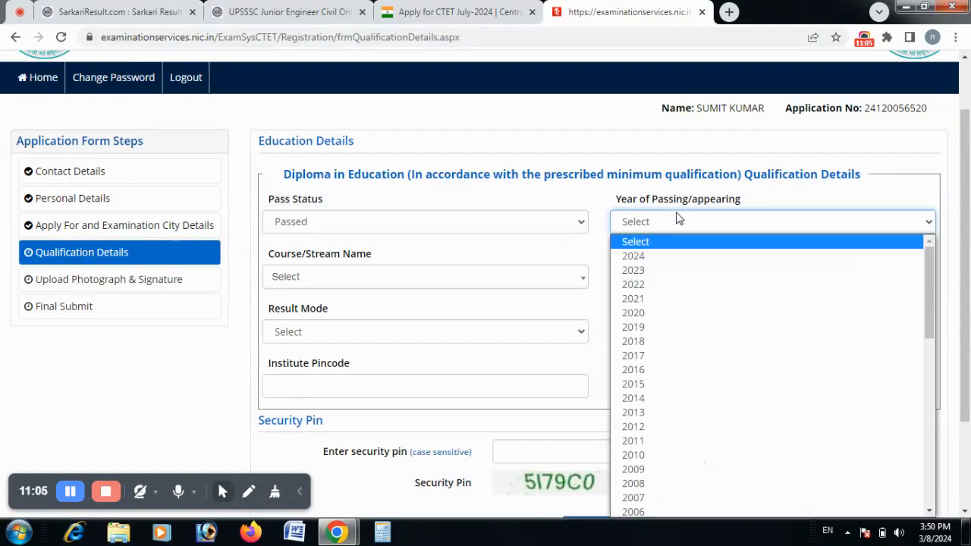
pyautogui.click(659, 293)
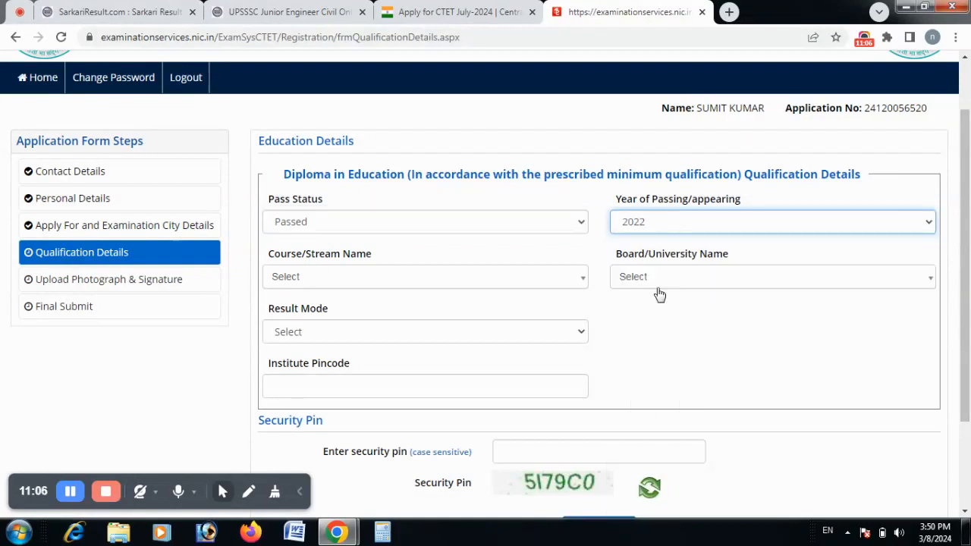
pyautogui.click(336, 279)
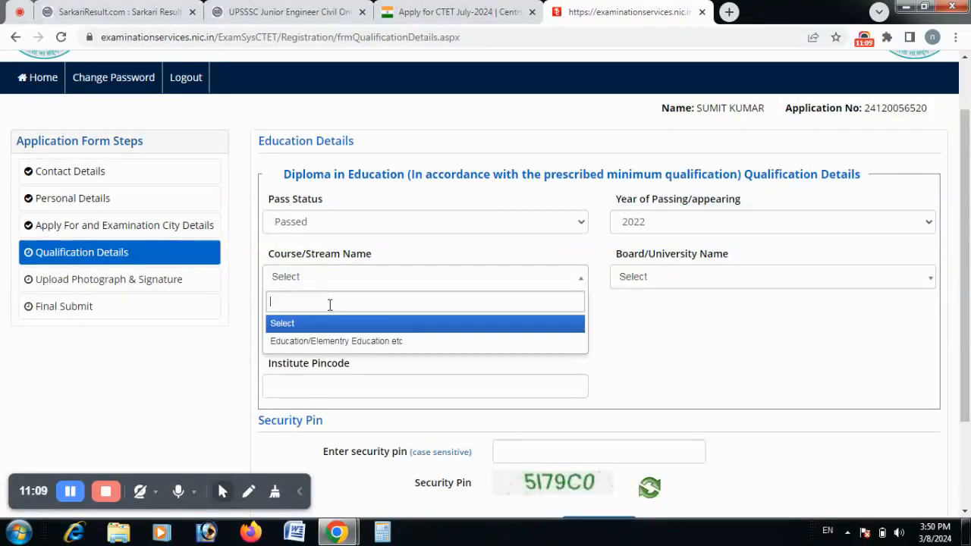
pyautogui.click(336, 343)
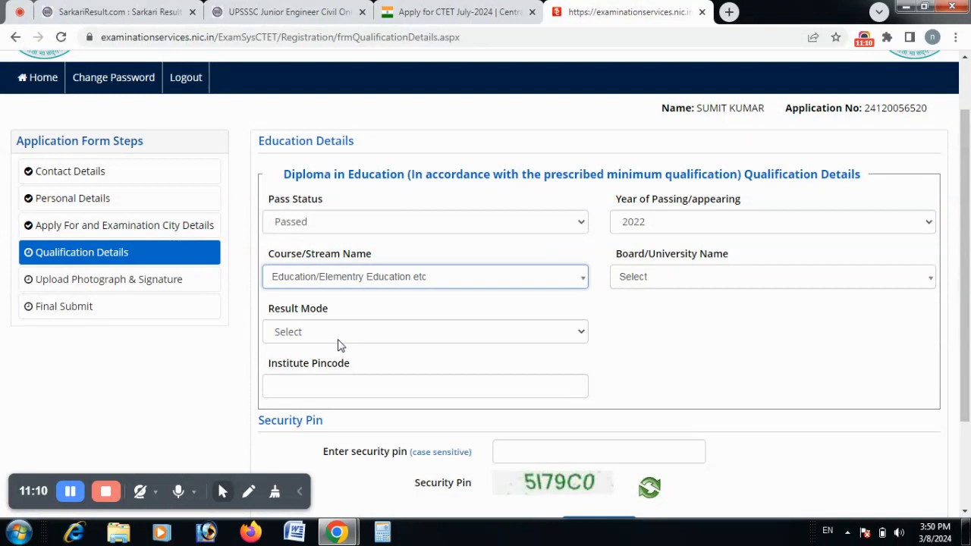
# Search the Board/University list for 'DR RAM', then clear the search and close the list.
pyautogui.click(632, 279)
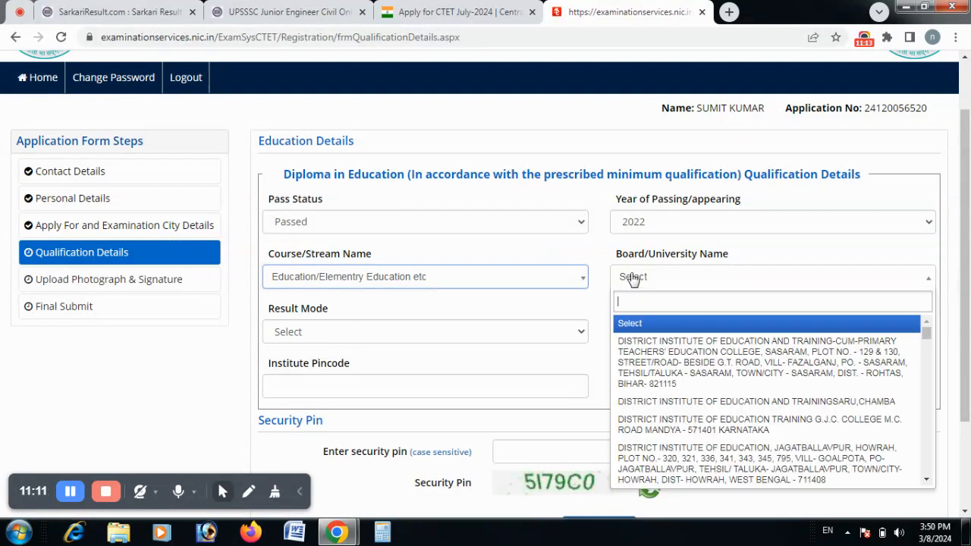
pyautogui.scroll(-2, 698, 278)
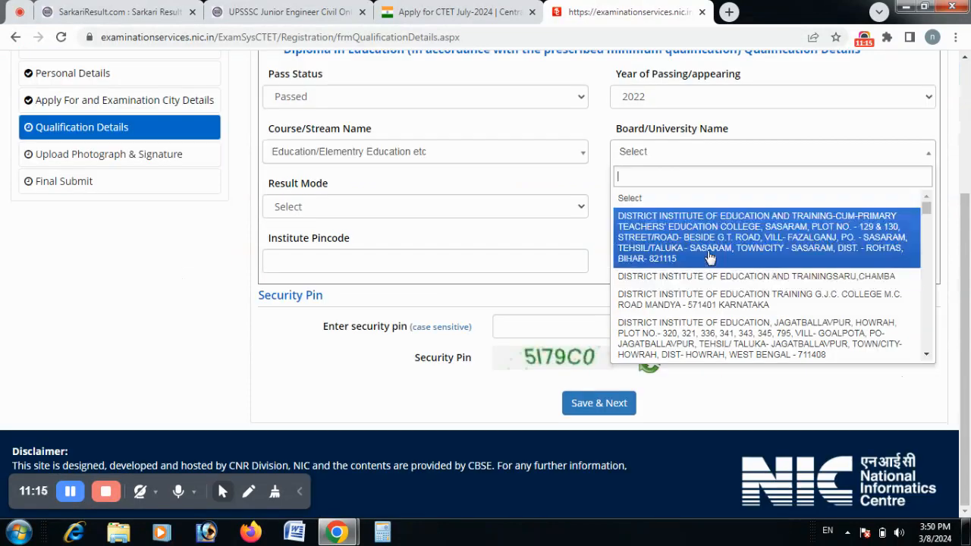
pyautogui.scroll(-1, 682, 227)
pyautogui.scroll(-6, 681, 232)
pyautogui.scroll(-8, 671, 325)
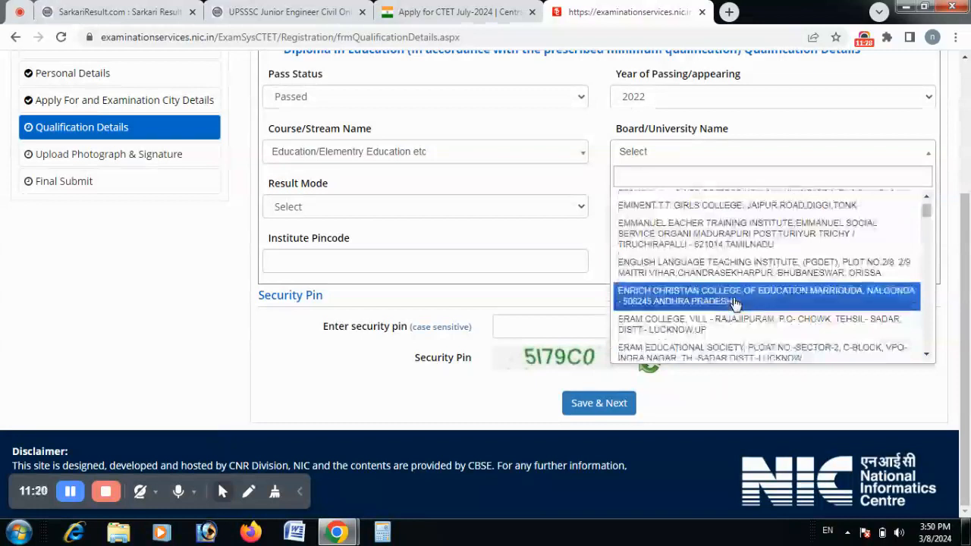
pyautogui.scroll(-8, 734, 301)
pyautogui.scroll(8, 713, 250)
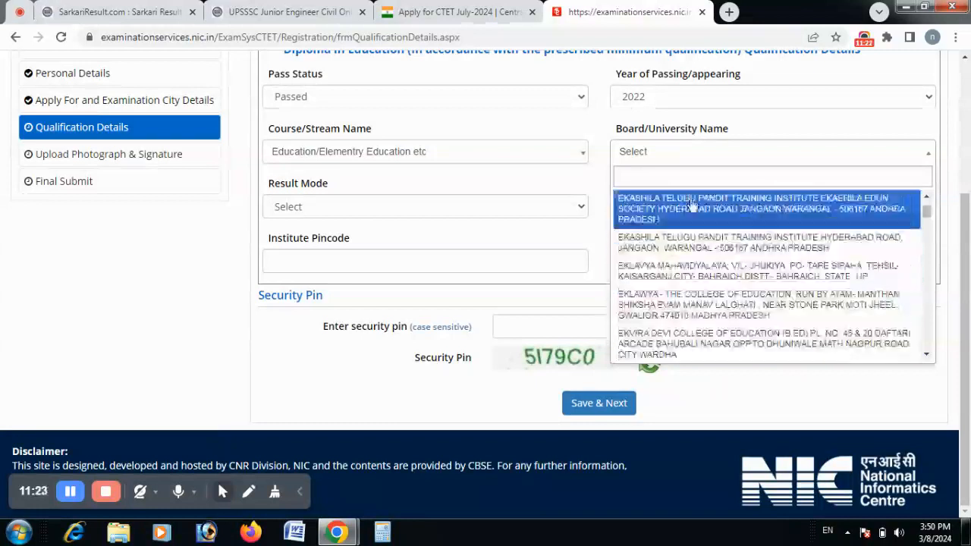
pyautogui.scroll(3, 690, 228)
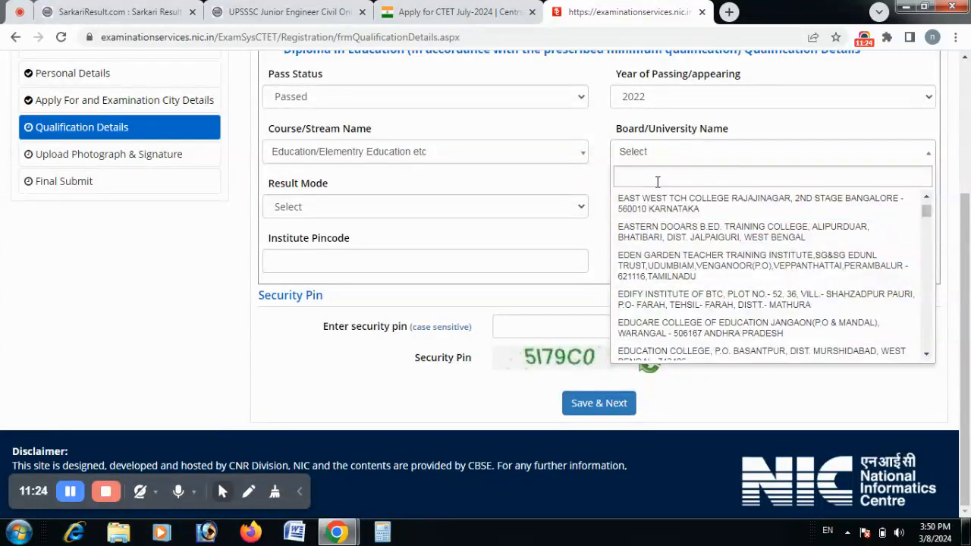
pyautogui.write('DR RAM')
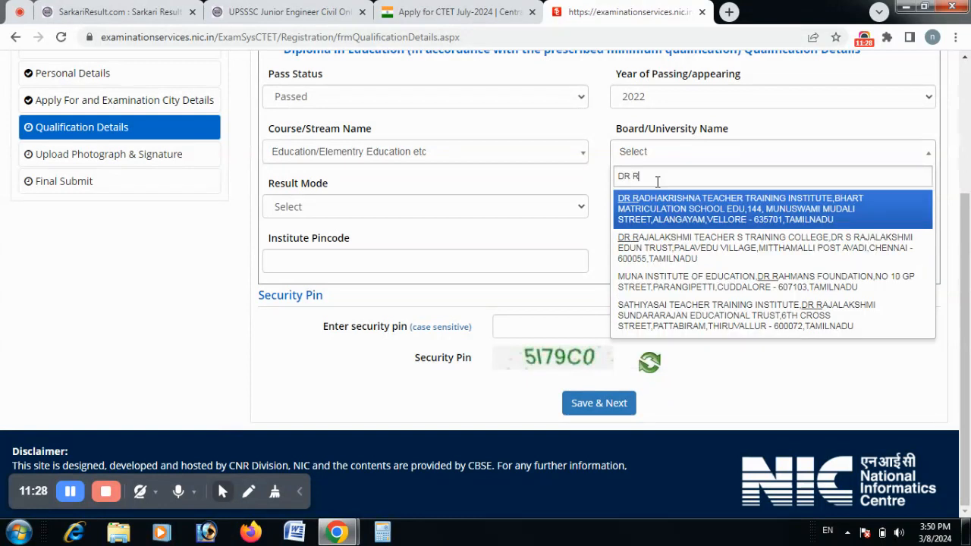
pyautogui.press('BackSpace')
pyautogui.press('BackSpace')
pyautogui.press('BackSpace')
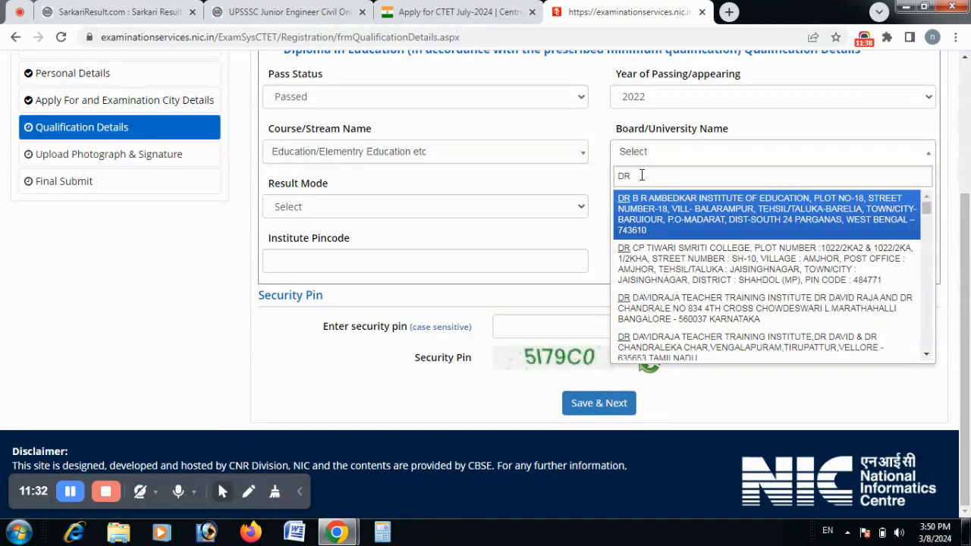
pyautogui.press('BackSpace')
pyautogui.press('BackSpace')
pyautogui.press('Escape')
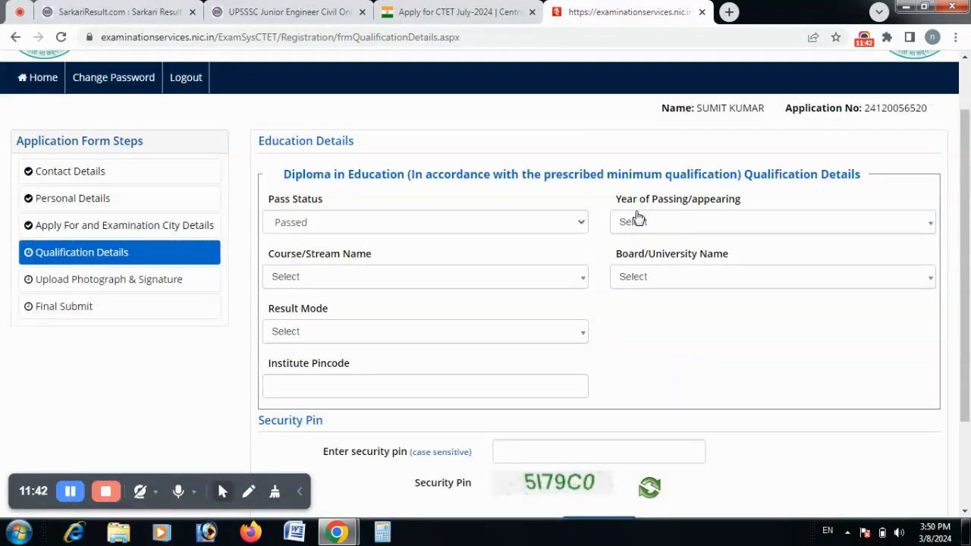
pyautogui.click(639, 222)
# Set year 2022, course Education/Elementry Education etc, and board/university OTHERS.
pyautogui.click(651, 326)
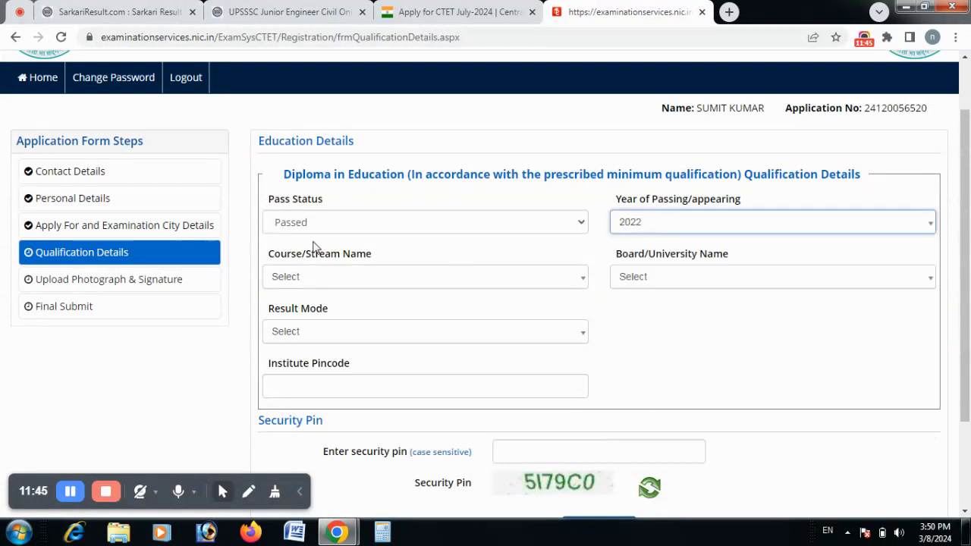
pyautogui.click(332, 284)
pyautogui.click(319, 340)
pyautogui.scroll(-1, 688, 252)
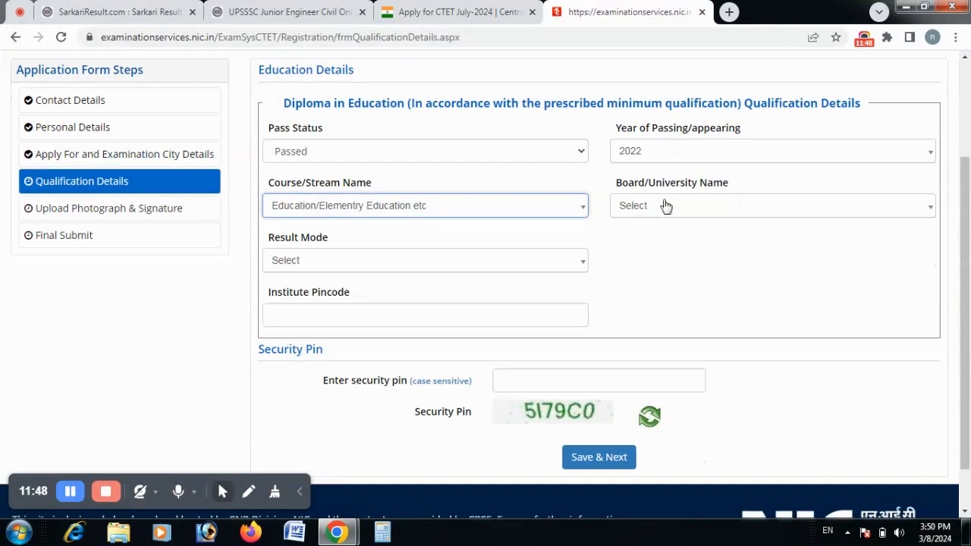
pyautogui.click(665, 205)
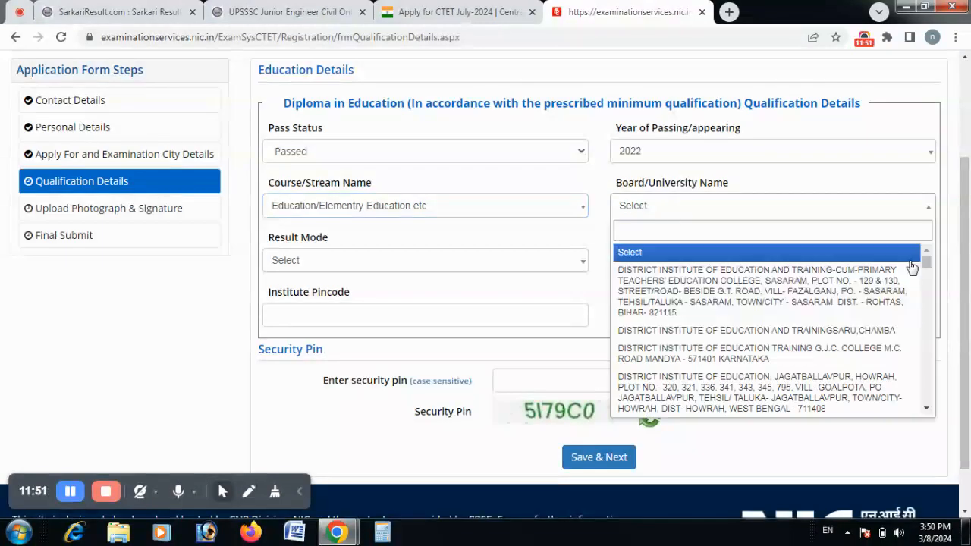
pyautogui.moveTo(924, 267); pyautogui.dragTo(925, 399)
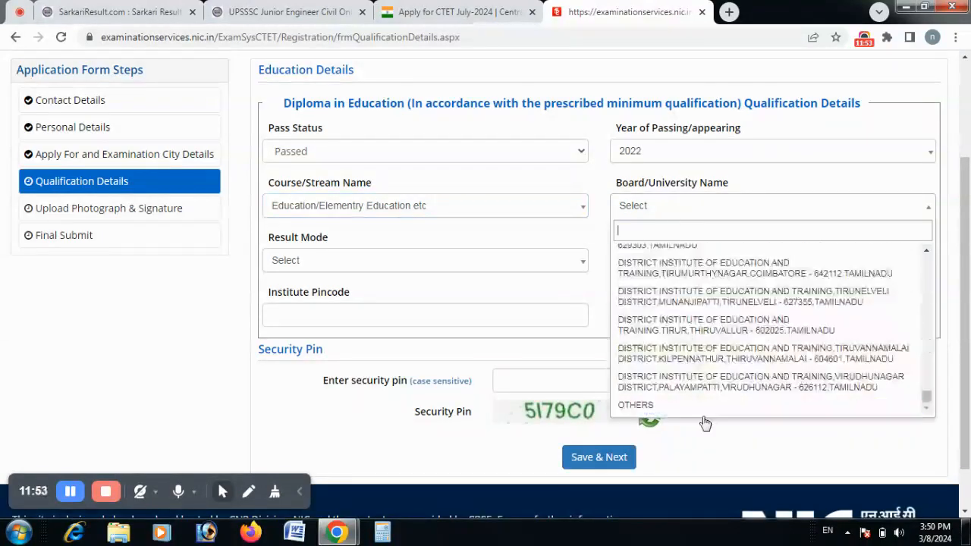
pyautogui.click(643, 406)
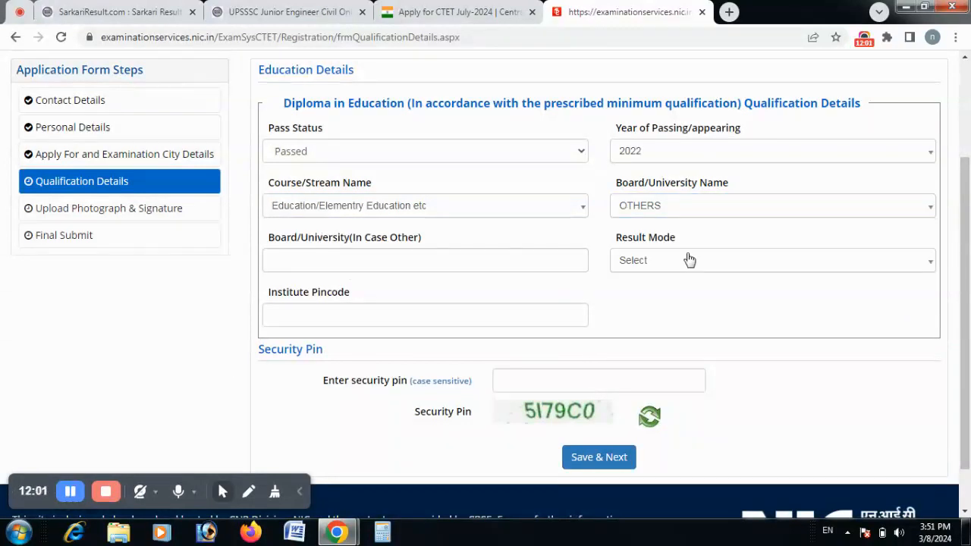
# Enter 'P N P PRAYGRAJ' as the other board name and set Result Mode to Percentage.
pyautogui.click(283, 265)
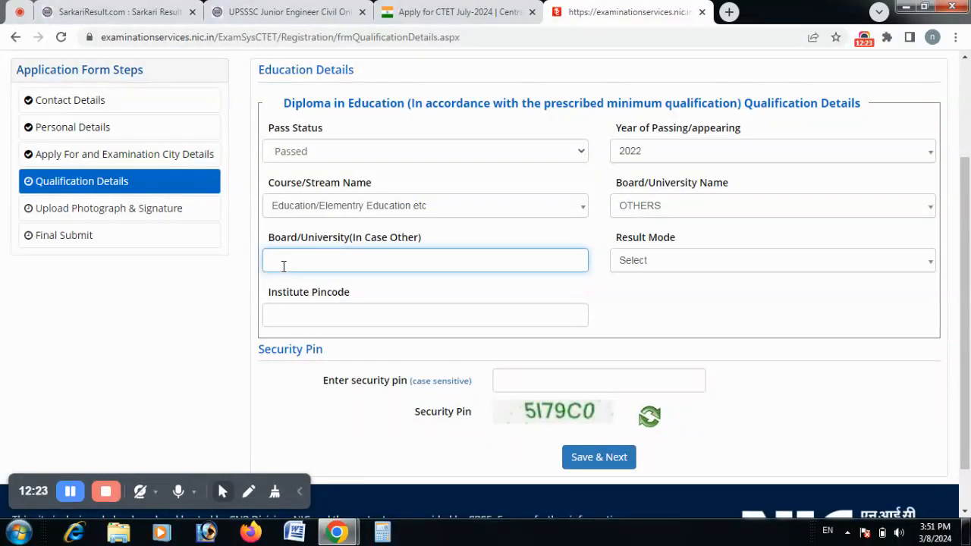
pyautogui.write('P N P PRAYGRAJ')
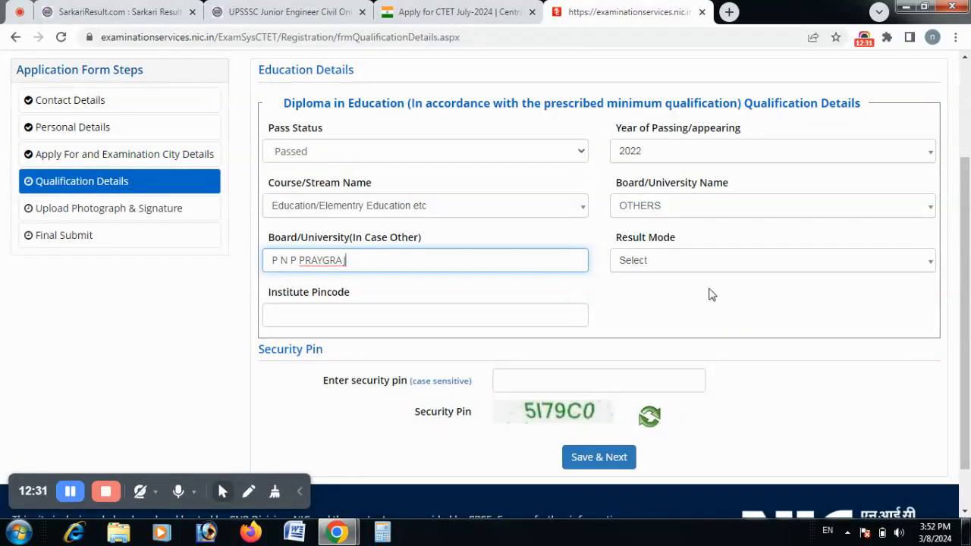
pyautogui.click(682, 266)
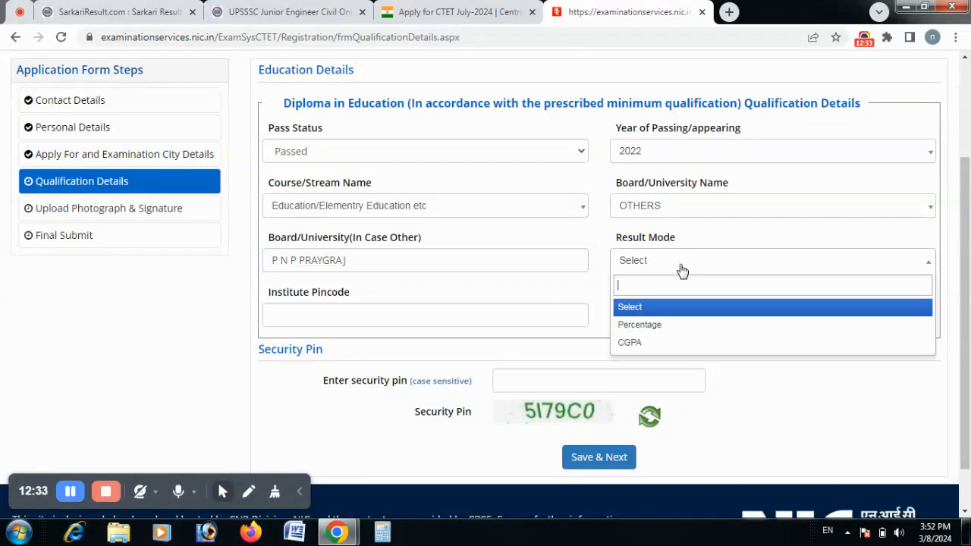
pyautogui.click(681, 328)
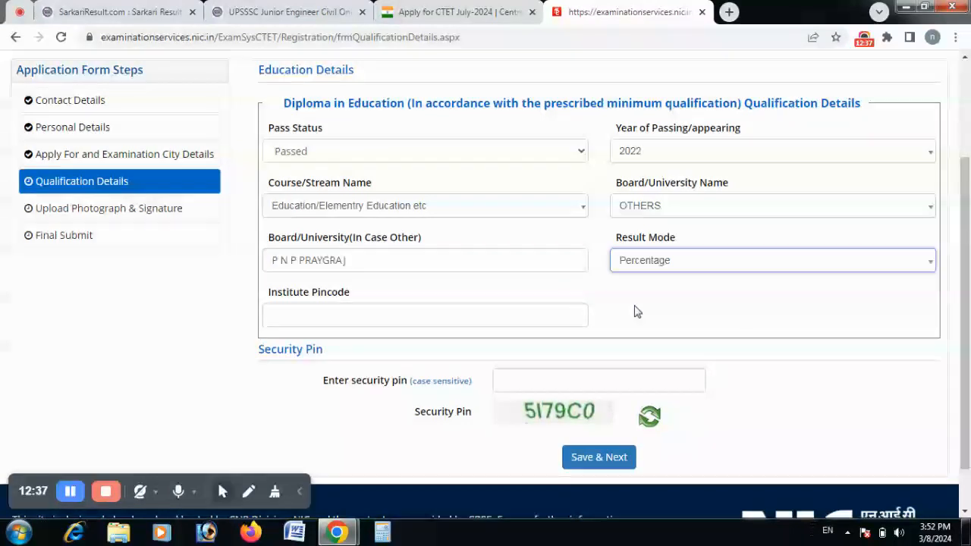
pyautogui.click(304, 315)
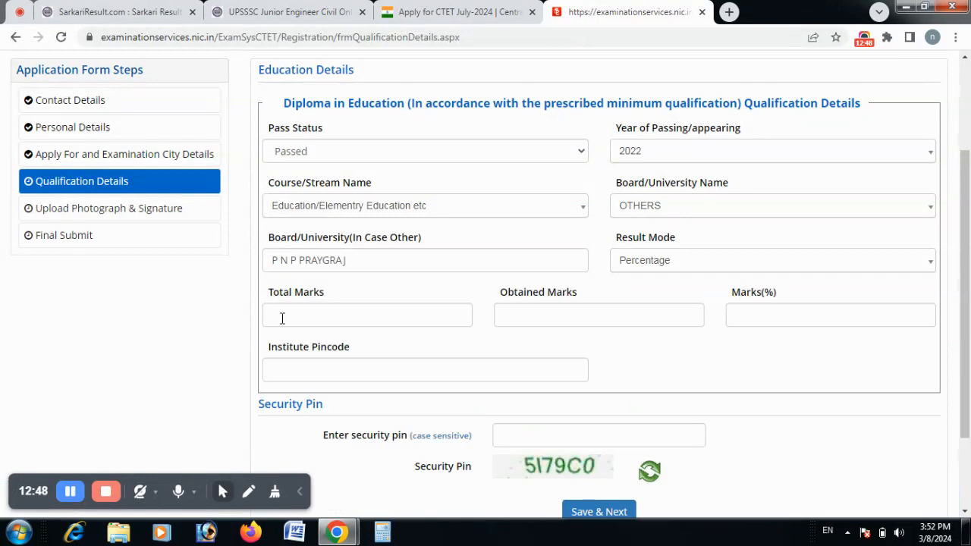
# Enter total marks 3200 and obtained marks 2500, giving 78.13%.
pyautogui.click(282, 317)
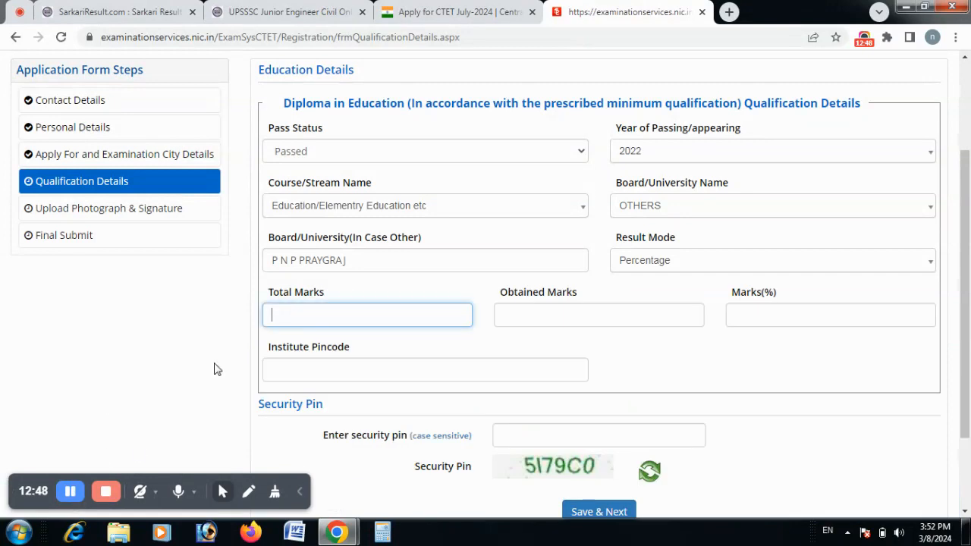
pyautogui.write('3200')
pyautogui.click(558, 314)
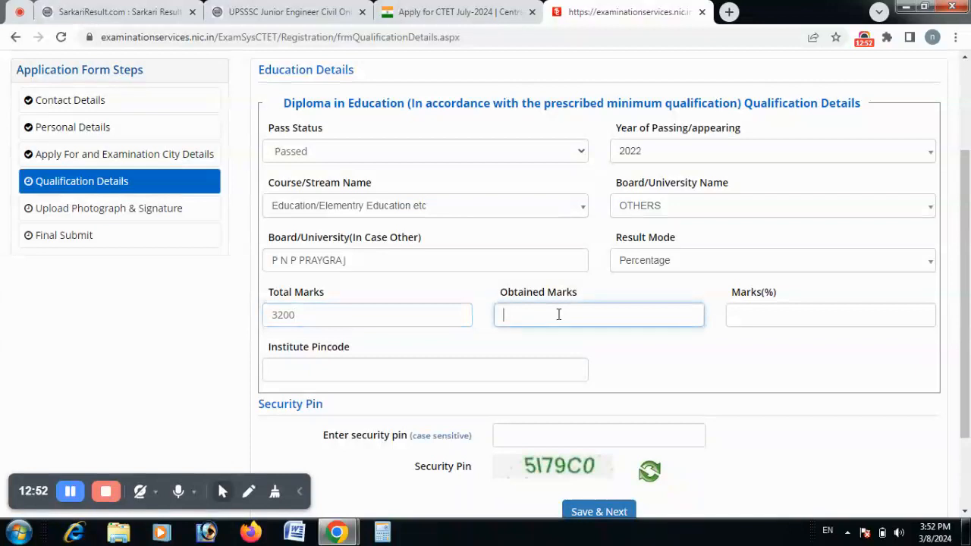
pyautogui.write('2500')
pyautogui.click(779, 319)
# Fill institute pincode 224001, enter the captcha security pin, and Save & Next the qualification section.
pyautogui.click(367, 374)
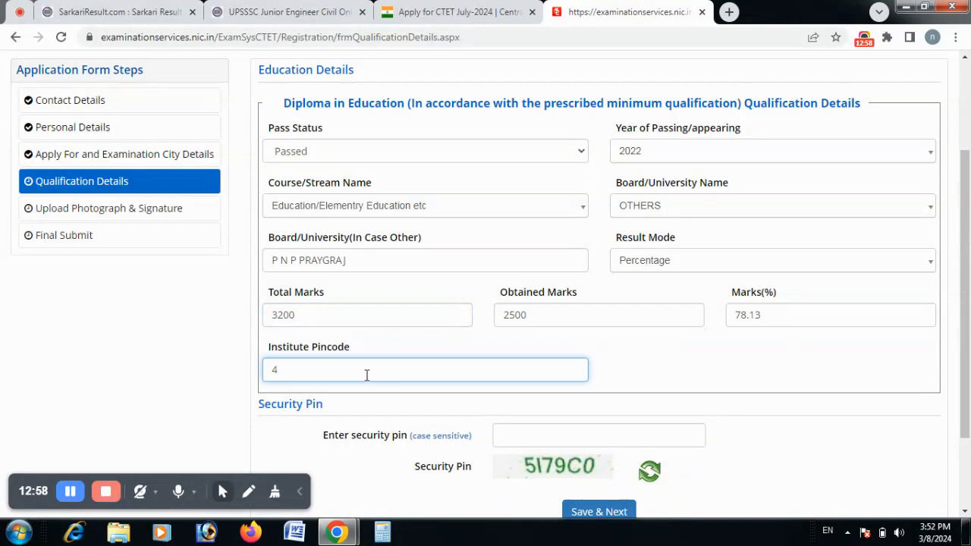
pyautogui.write('22400')
pyautogui.scroll(1, 367, 374)
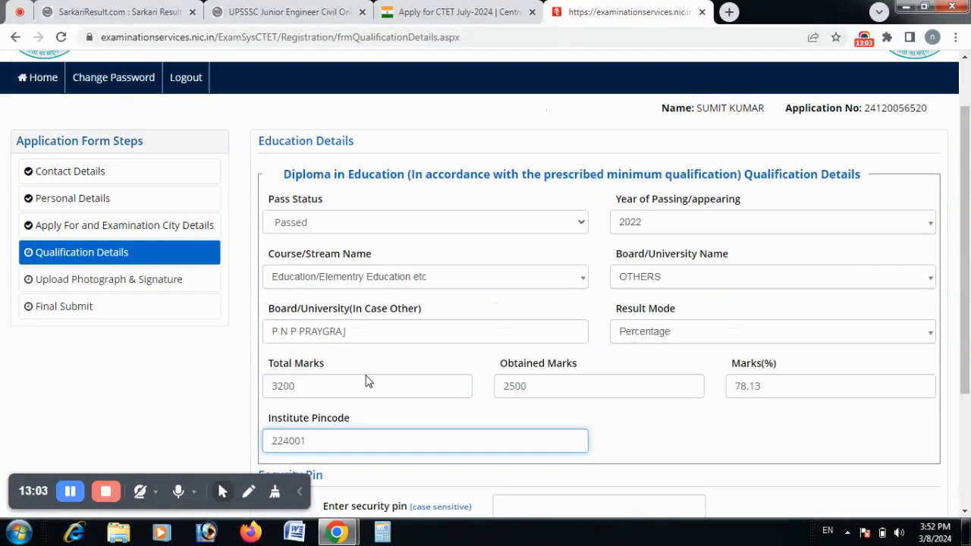
pyautogui.scroll(-3, 366, 375)
pyautogui.click(517, 332)
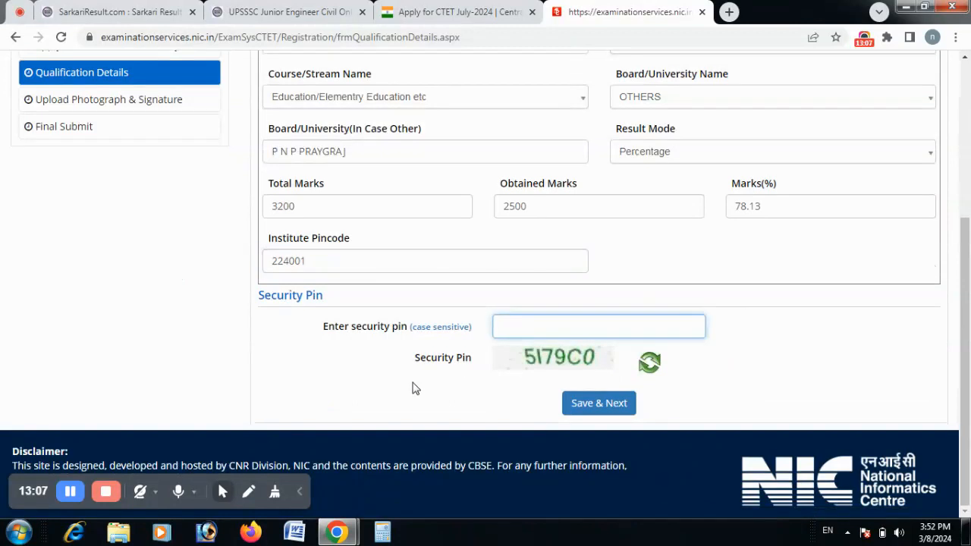
pyautogui.write('5I79c0')
pyautogui.press('BackSpace')
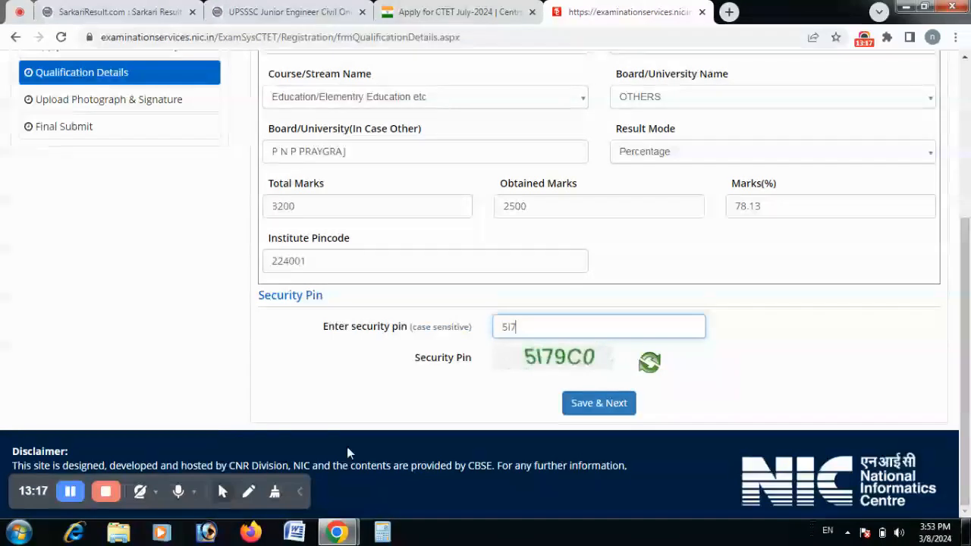
pyautogui.write('9C0')
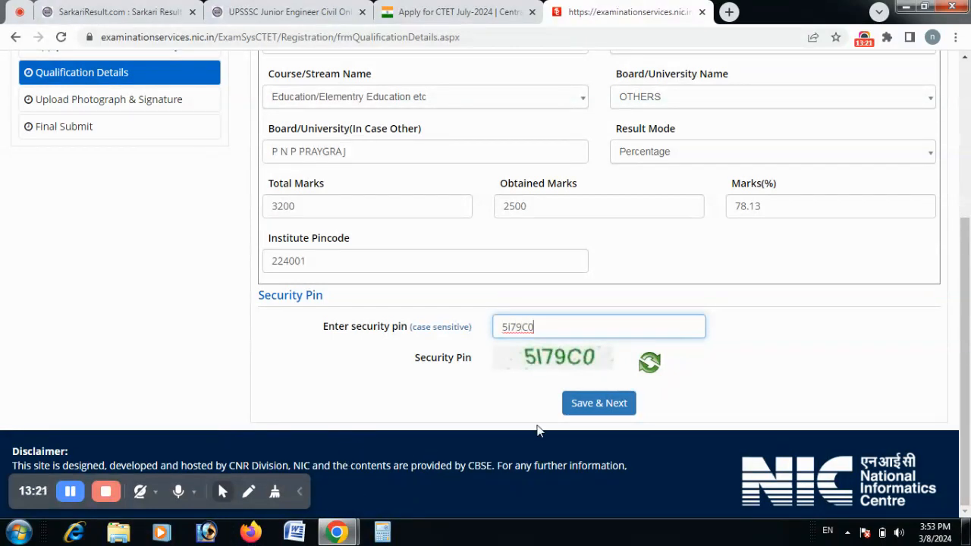
pyautogui.click(602, 406)
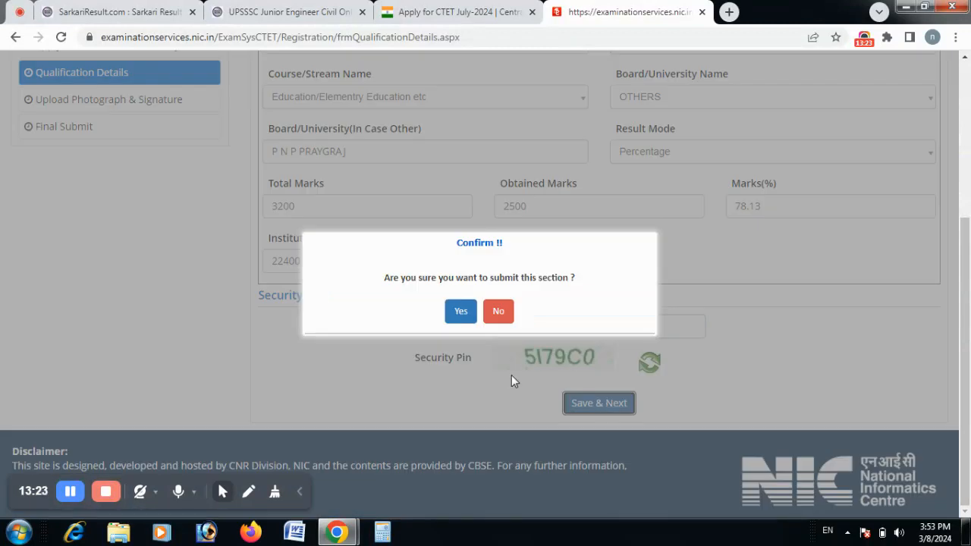
# Confirm the qualification submission and upload the photograph and signature.
pyautogui.click(461, 312)
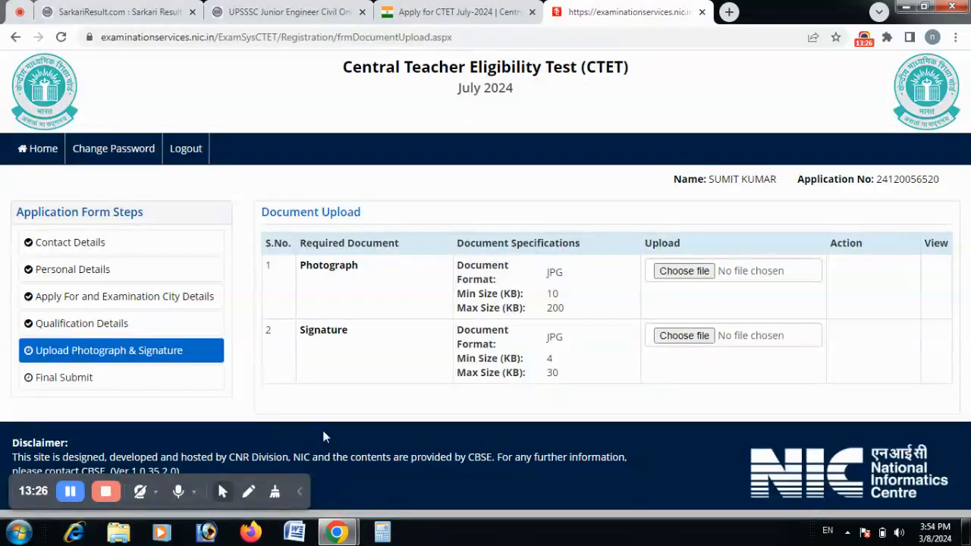
pyautogui.click(248, 492)
pyautogui.moveTo(540, 247)
pyautogui.mouseDown()
pyautogui.moveTo(449, 242)
pyautogui.moveTo(413, 258)
pyautogui.moveTo(441, 306)
pyautogui.moveTo(563, 332)
pyautogui.moveTo(593, 258)
pyautogui.moveTo(517, 241)
pyautogui.mouseUp()
pyautogui.moveTo(563, 293)
pyautogui.mouseDown()
pyautogui.moveTo(575, 306)
pyautogui.moveTo(591, 279)
pyautogui.mouseUp()
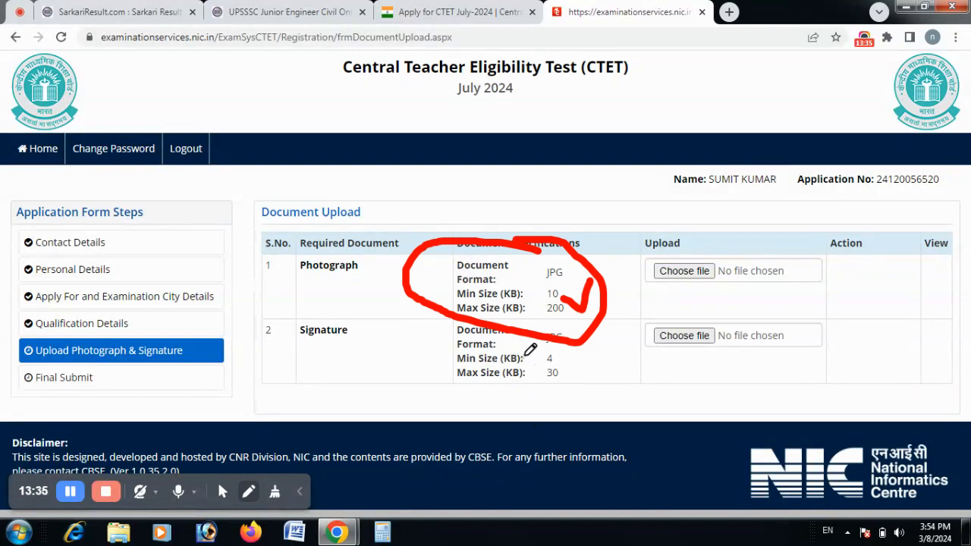
pyautogui.moveTo(528, 339)
pyautogui.mouseDown()
pyautogui.moveTo(561, 350)
pyautogui.moveTo(592, 307)
pyautogui.mouseUp()
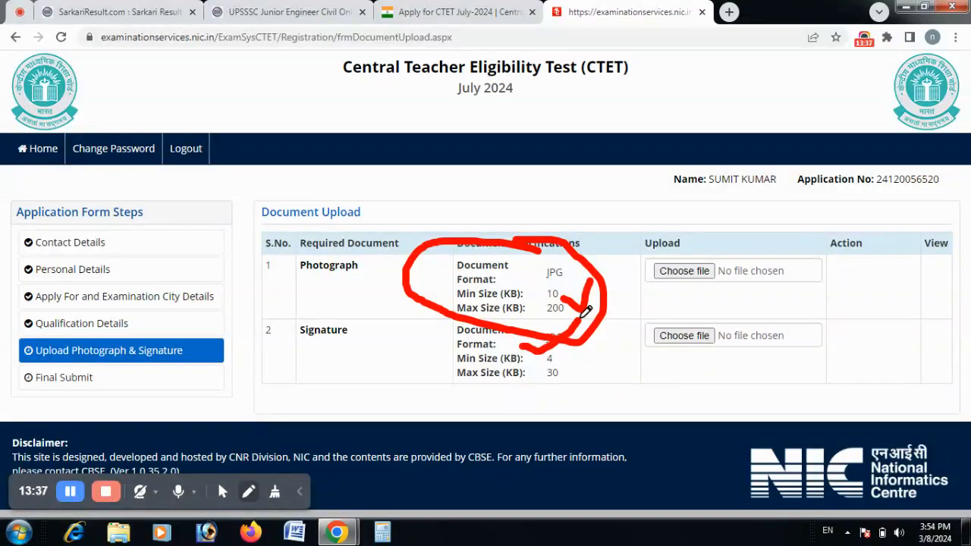
pyautogui.moveTo(559, 367); pyautogui.dragTo(581, 368)
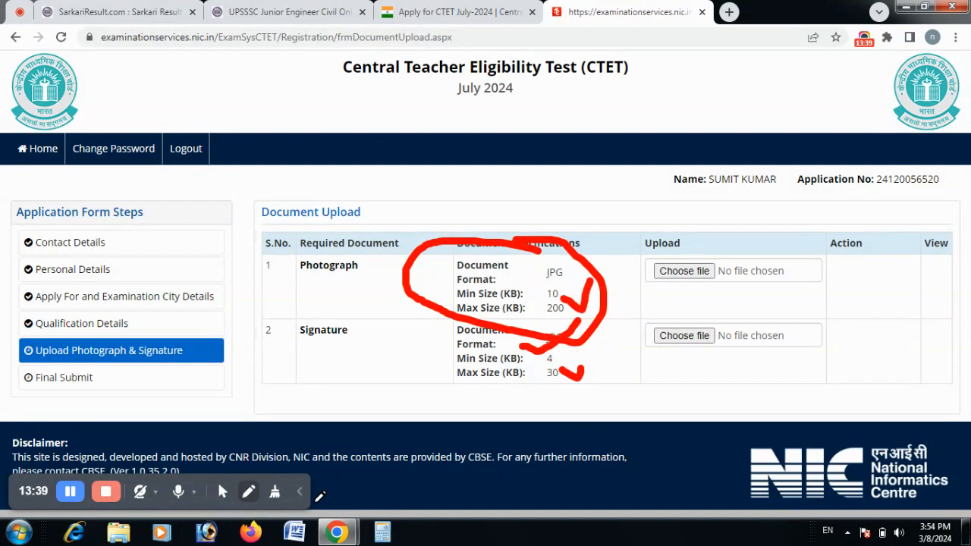
pyautogui.click(276, 492)
pyautogui.click(275, 457)
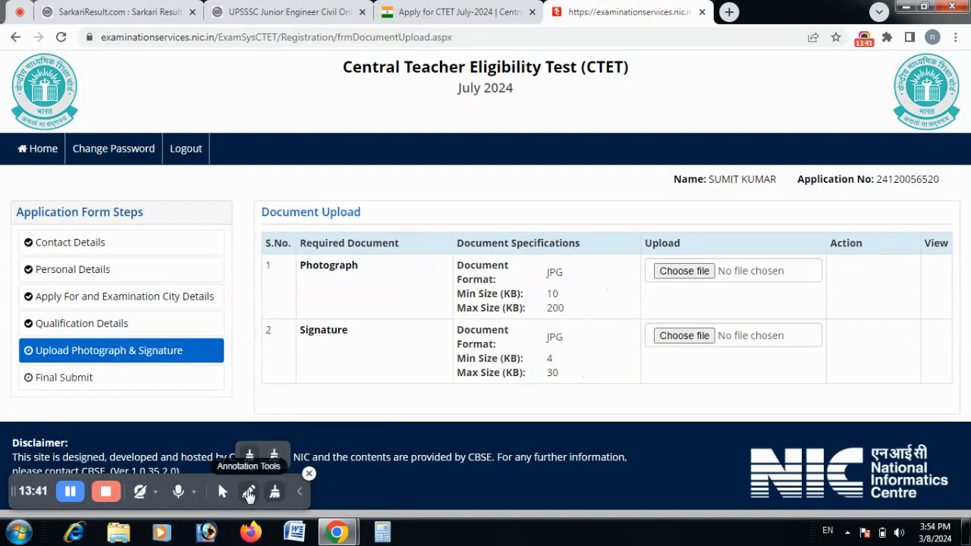
pyautogui.click(222, 491)
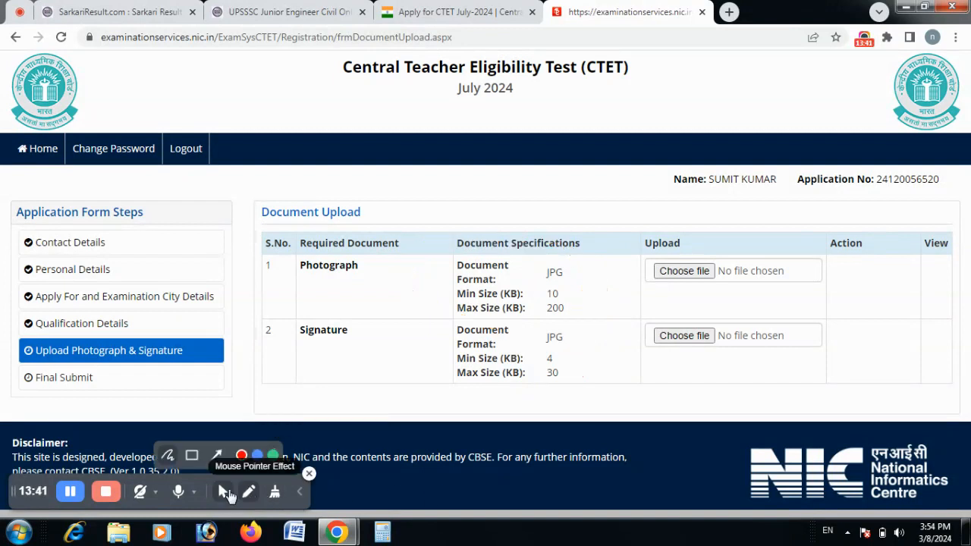
pyautogui.click(78, 496)
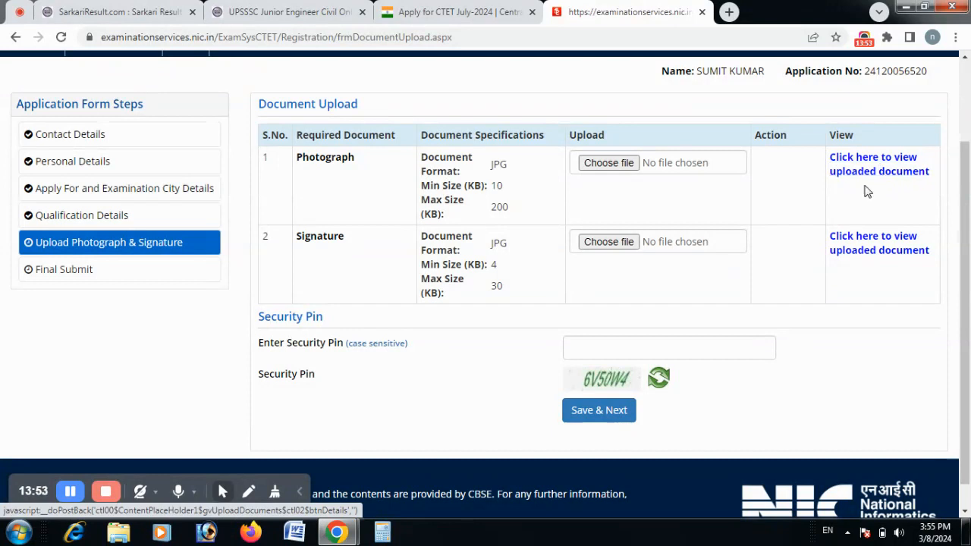
# Enter the captcha security pin, save the documents, and confirm the form submission.
pyautogui.click(579, 349)
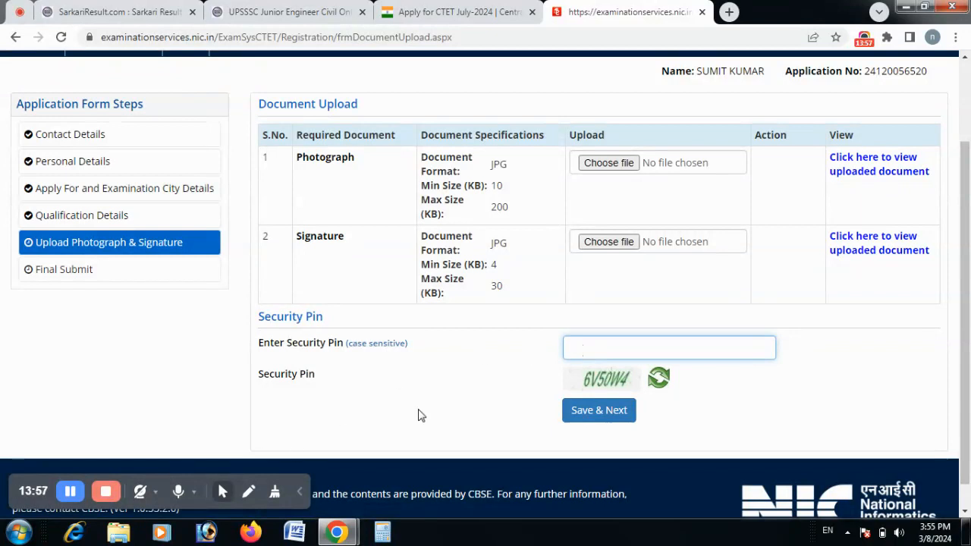
pyautogui.write('6V50W4')
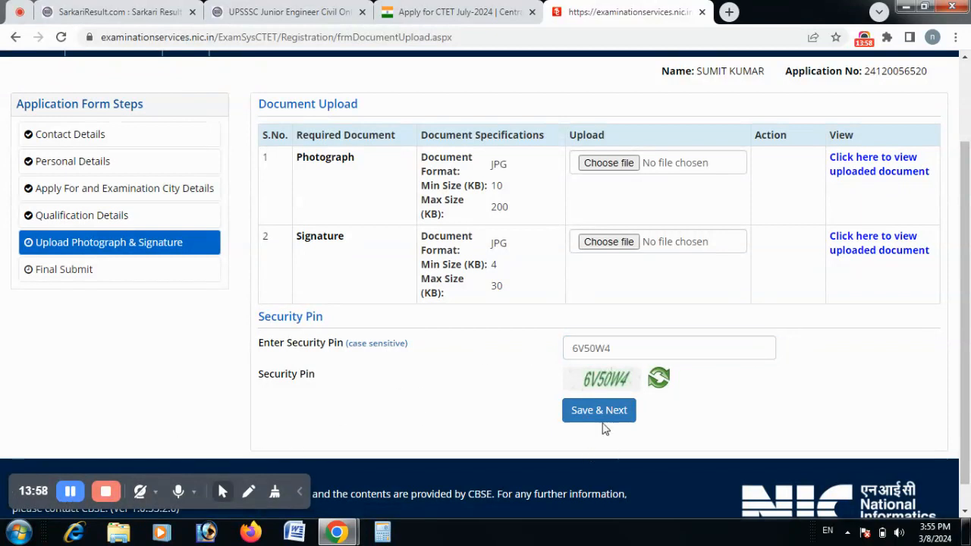
pyautogui.click(600, 411)
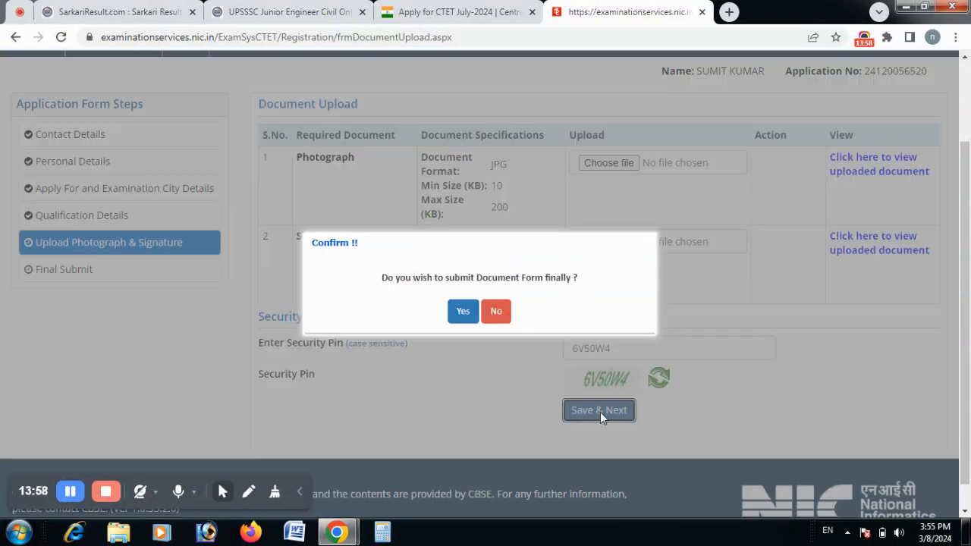
pyautogui.click(461, 310)
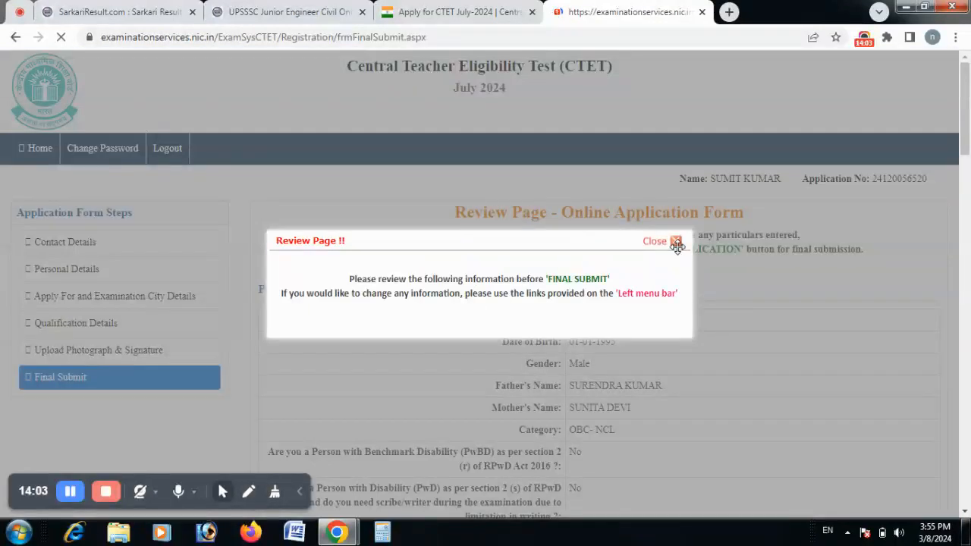
# Review the application, tick I Agree, and confirm Final Submission of Application.
pyautogui.click(675, 242)
pyautogui.scroll(-5, 649, 270)
pyautogui.scroll(5, 650, 270)
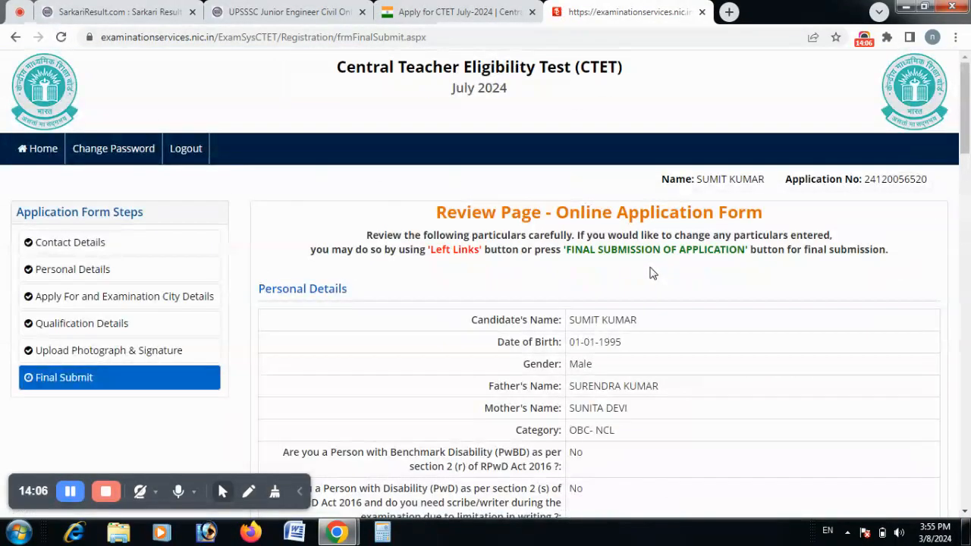
pyautogui.scroll(-15, 650, 273)
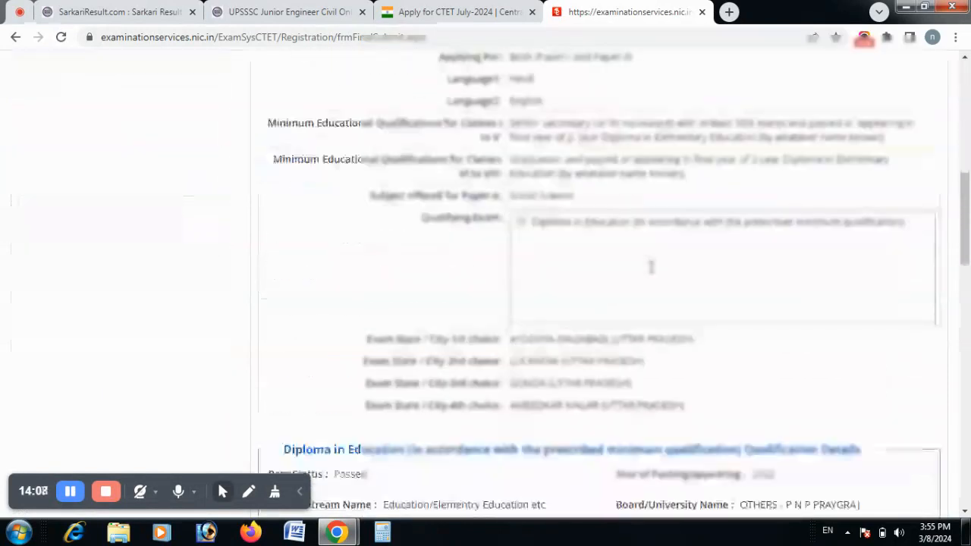
pyautogui.scroll(-12, 650, 267)
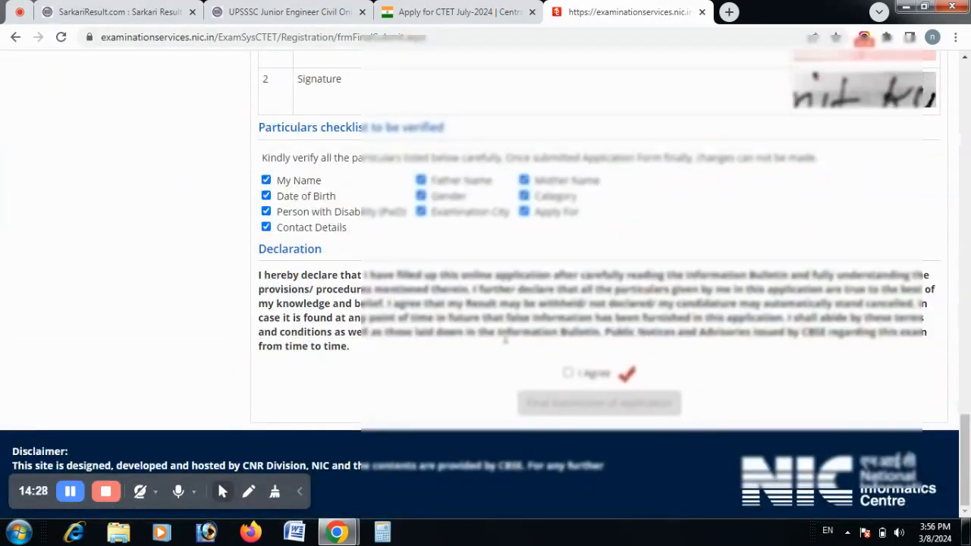
pyautogui.click(568, 372)
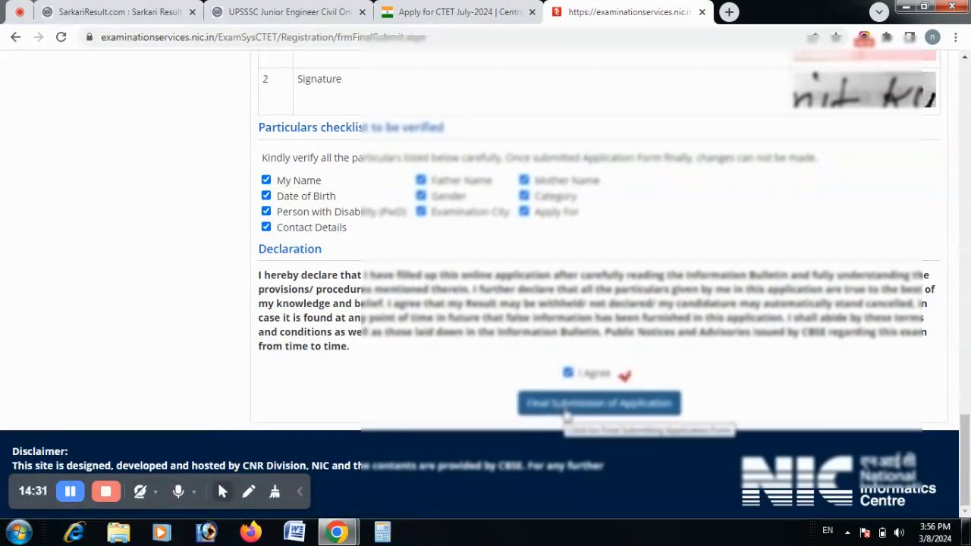
pyautogui.click(565, 408)
pyautogui.click(461, 315)
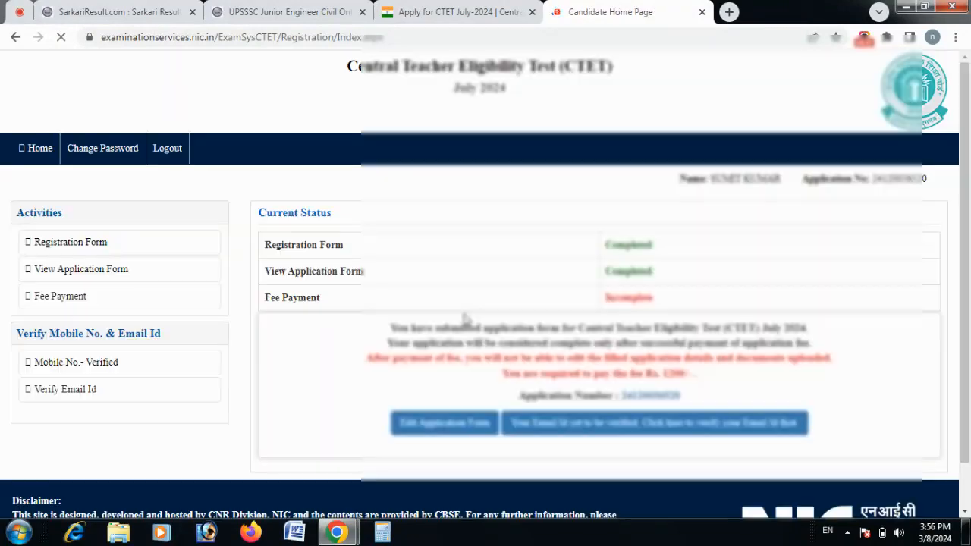
pyautogui.scroll(-1, 476, 338)
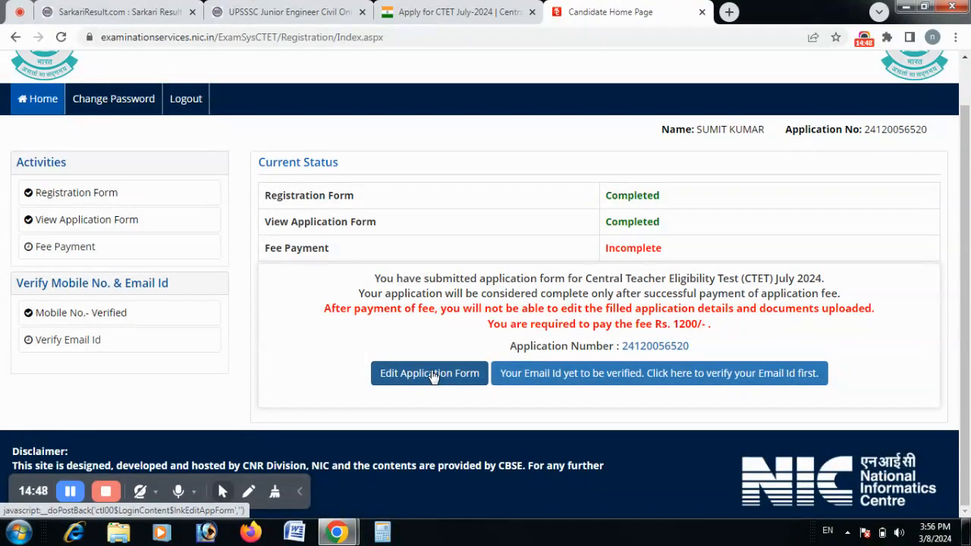
# Request an email verification OTP by submitting the captcha security pin.
pyautogui.click(560, 381)
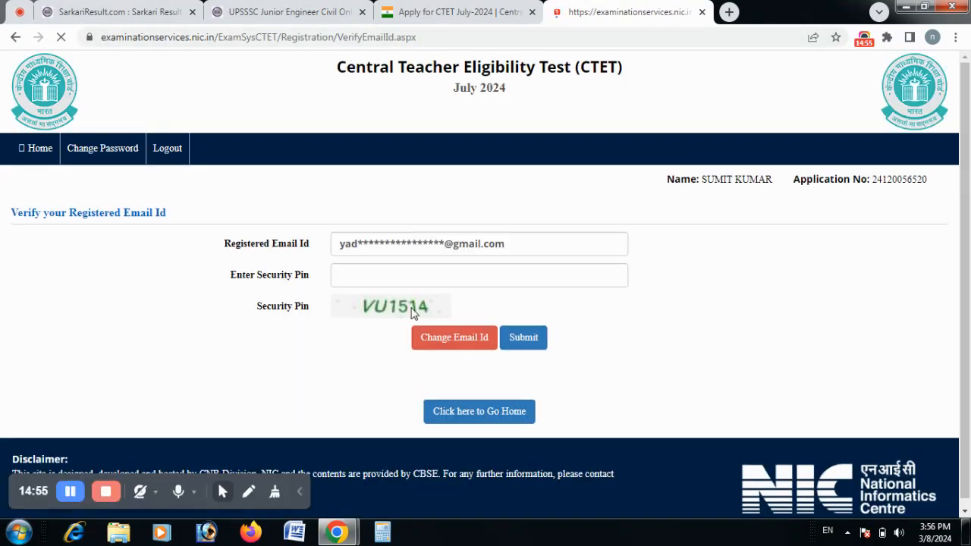
pyautogui.click(382, 282)
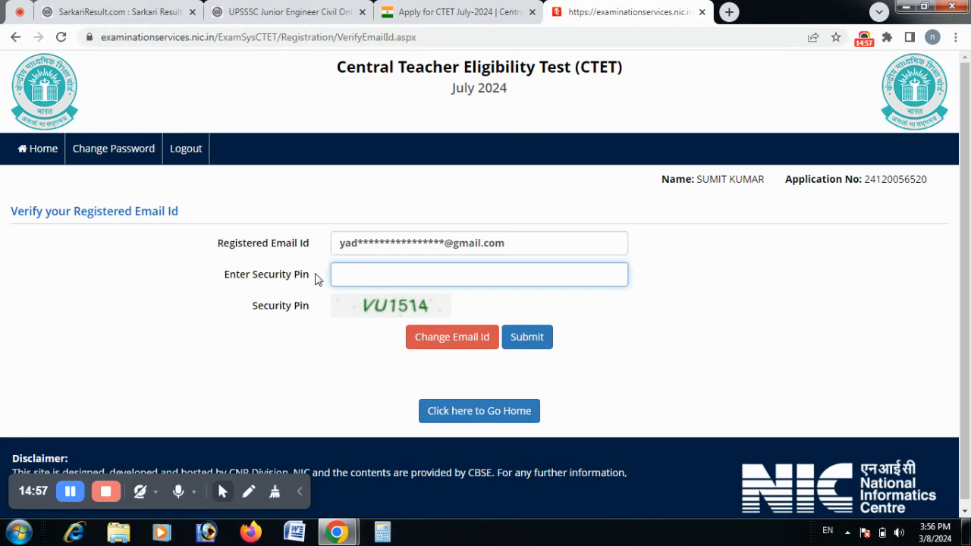
pyautogui.write('VU1514')
pyautogui.click(527, 338)
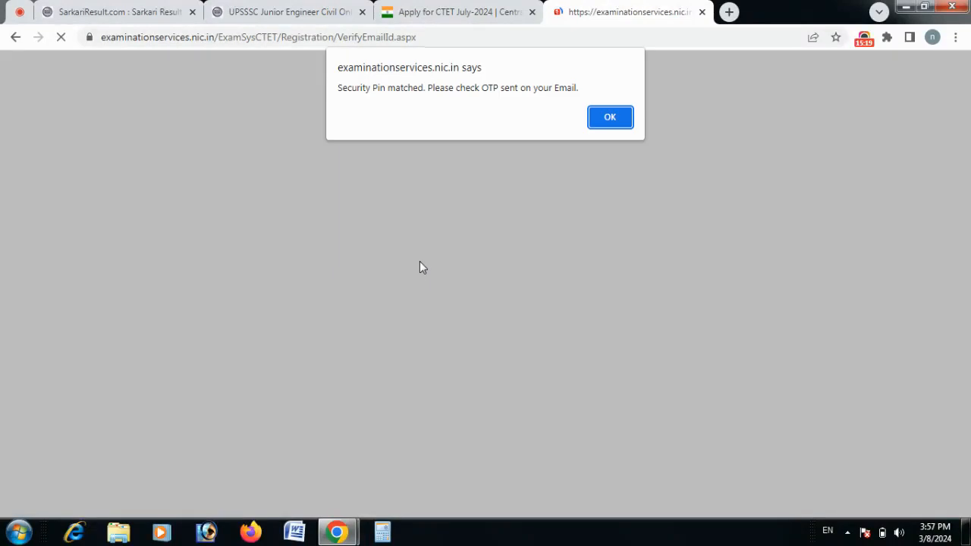
pyautogui.click(606, 122)
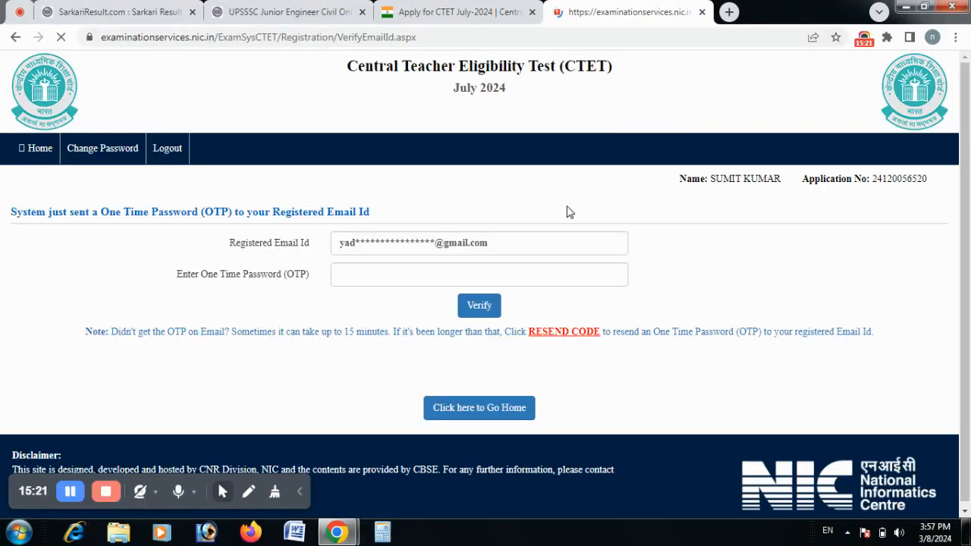
pyautogui.click(383, 271)
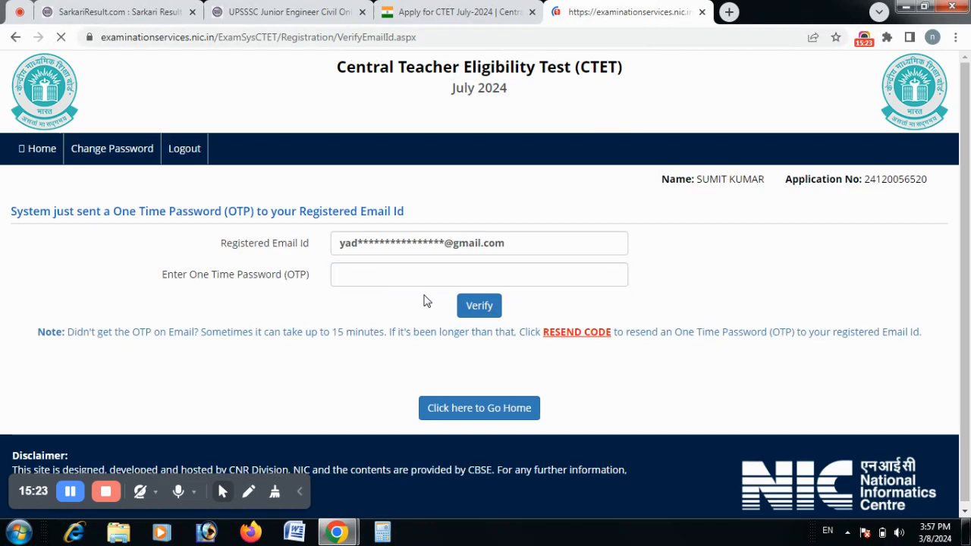
# Paste the emailed OTP, verify the email, and return to the home page.
pyautogui.click(372, 278)
pyautogui.hotkey('ctrl', 'v')
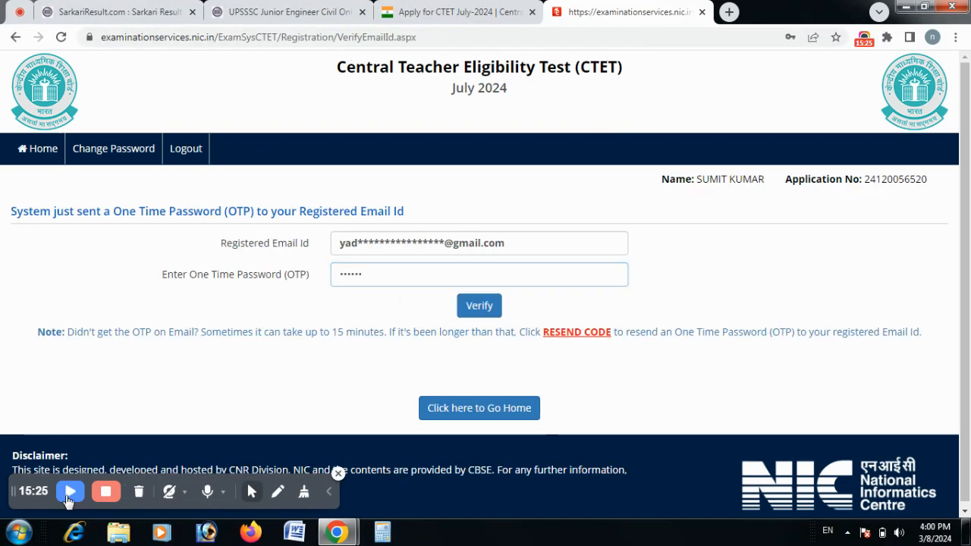
pyautogui.click(481, 307)
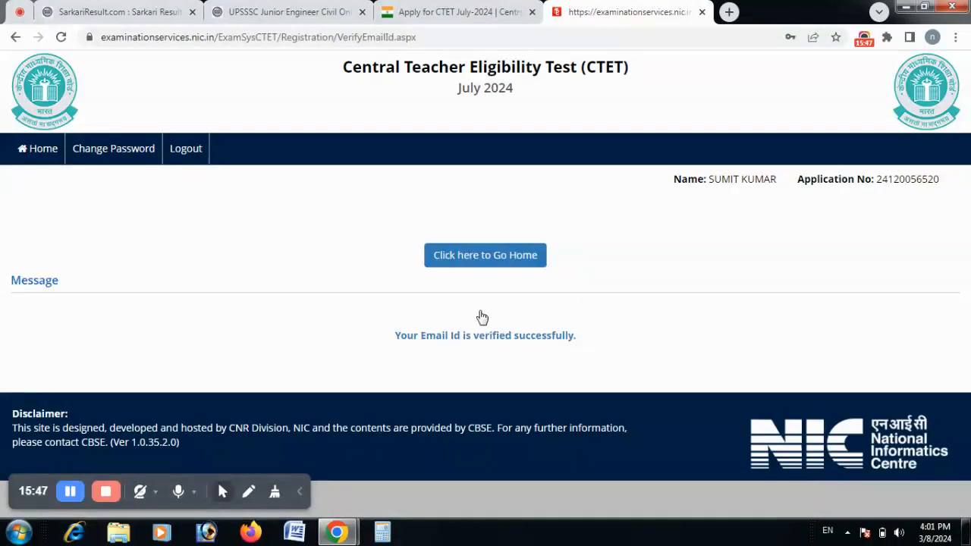
pyautogui.click(449, 264)
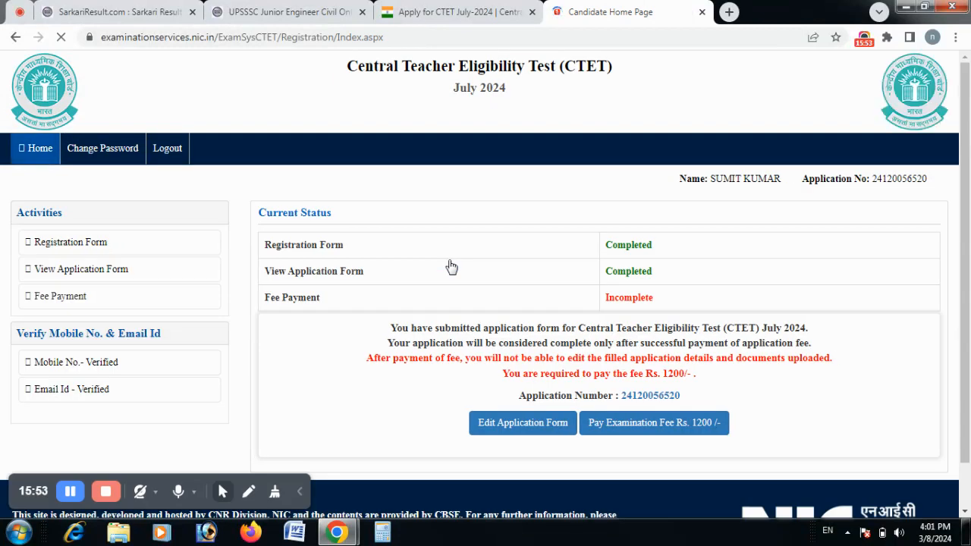
# Start online payment of the Rs. 1200 exam fee via Debit/Credit Card/Net Banking to reach BillDesk.
pyautogui.scroll(-1, 451, 266)
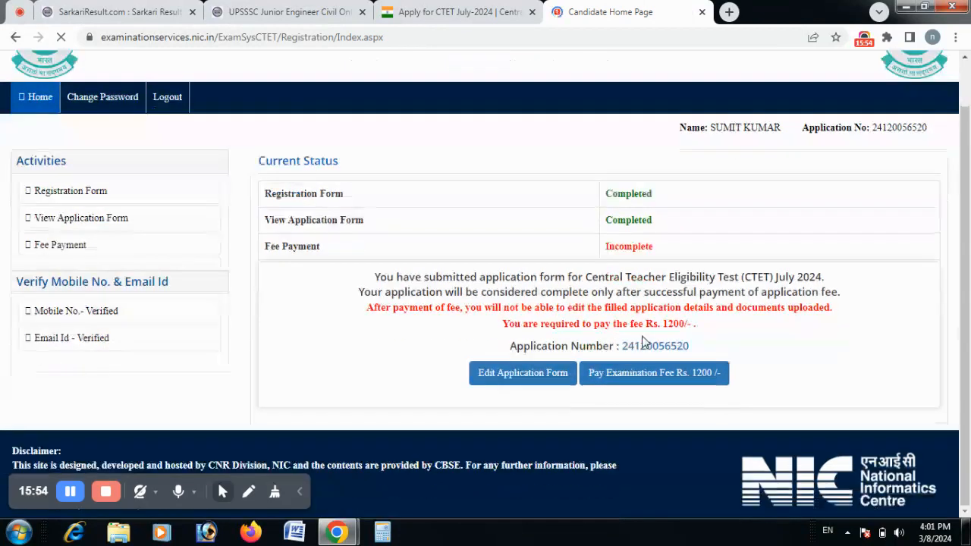
pyautogui.click(641, 377)
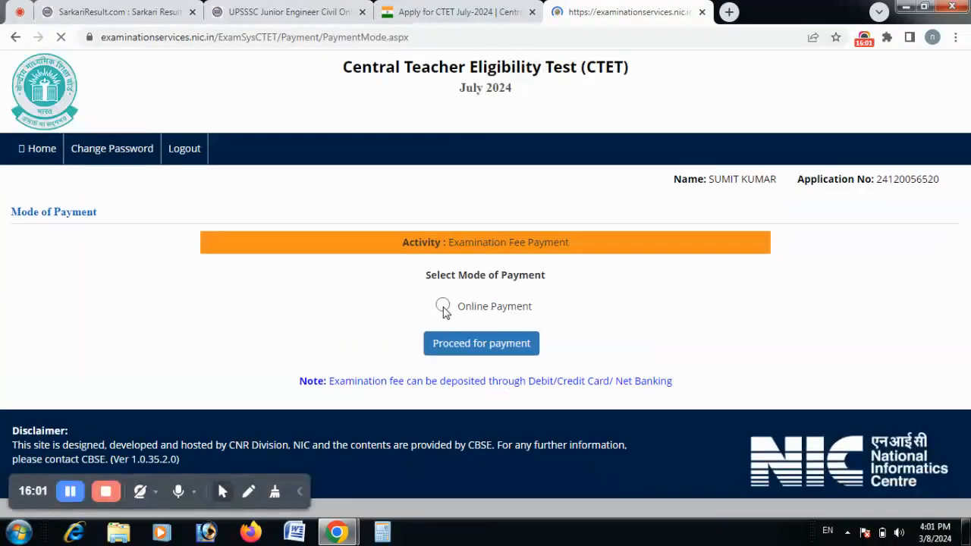
pyautogui.click(445, 306)
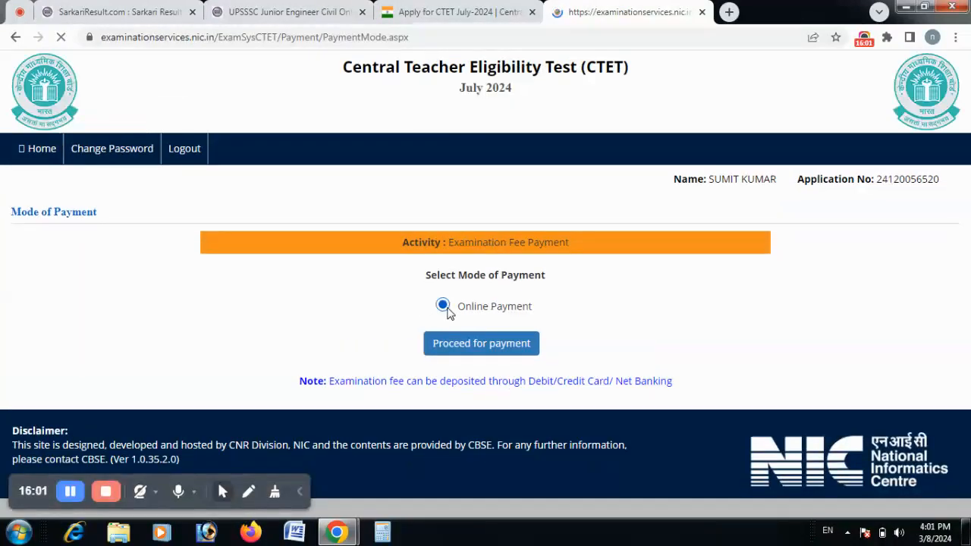
pyautogui.click(484, 348)
pyautogui.click(551, 115)
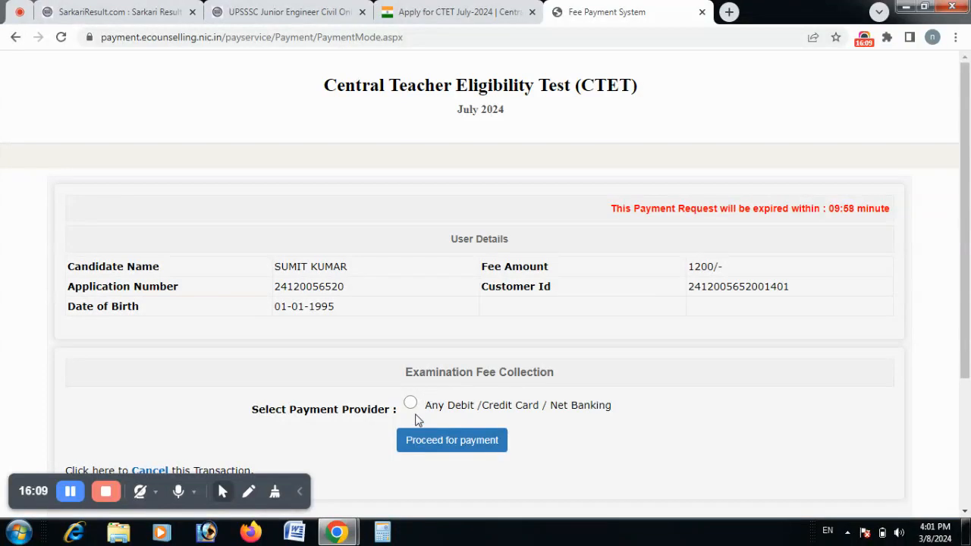
pyautogui.click(410, 403)
pyautogui.click(470, 444)
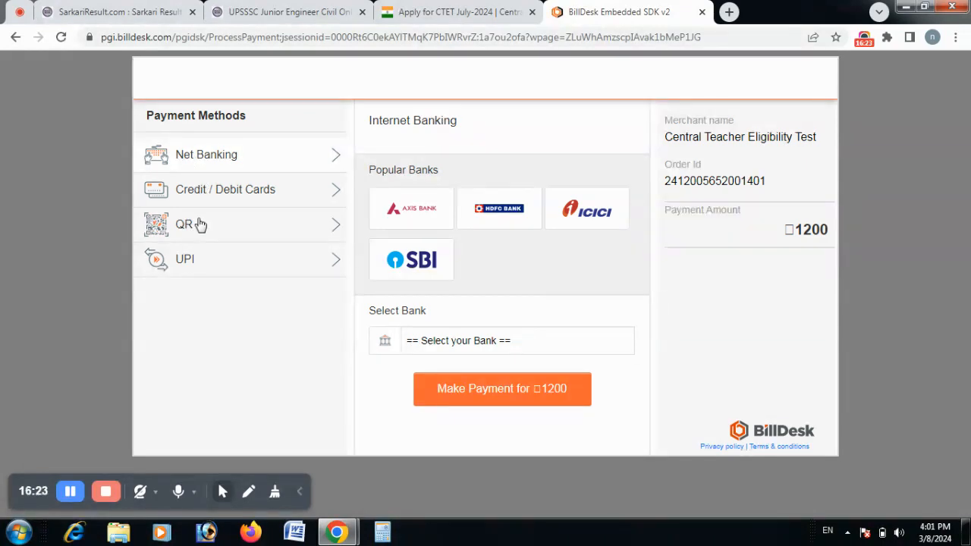
# Generate a BHIM UPI QR code for the ₹1200 fee, then switch to the Apply for CTET July-2024 tab.
pyautogui.click(173, 228)
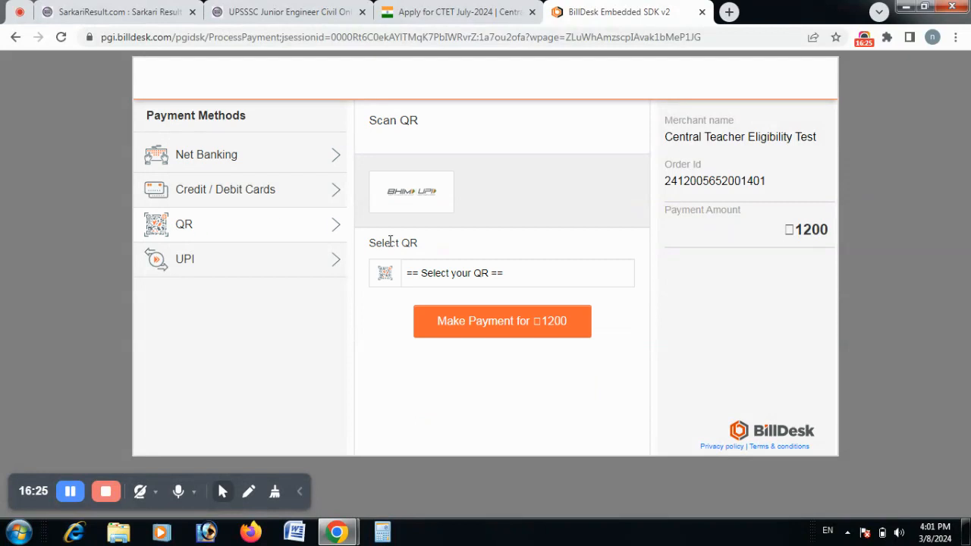
pyautogui.click(416, 266)
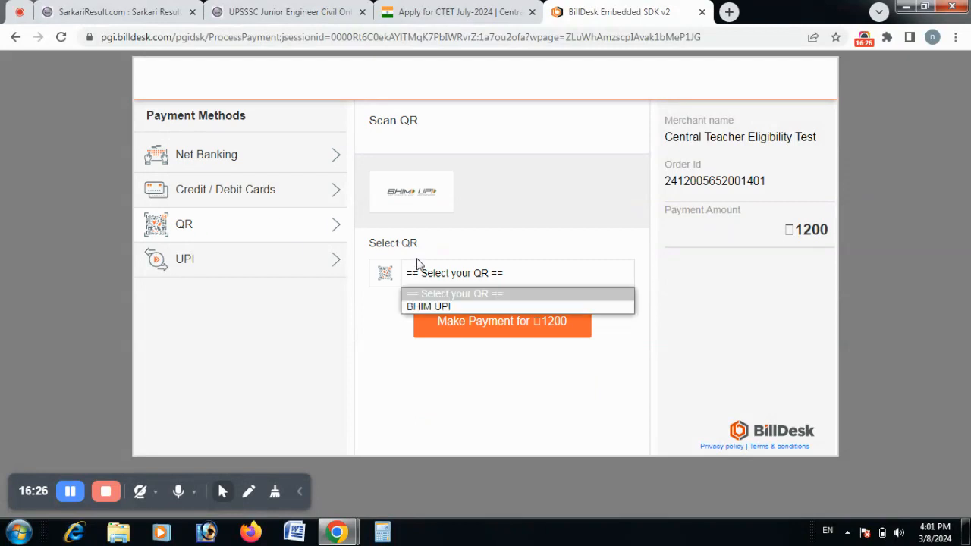
pyautogui.click(429, 307)
pyautogui.click(439, 318)
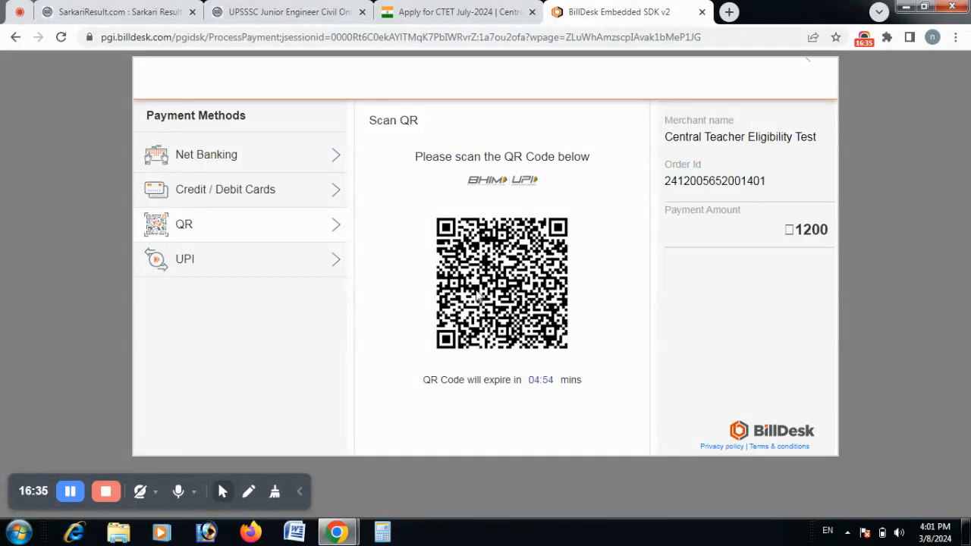
pyautogui.click(455, 12)
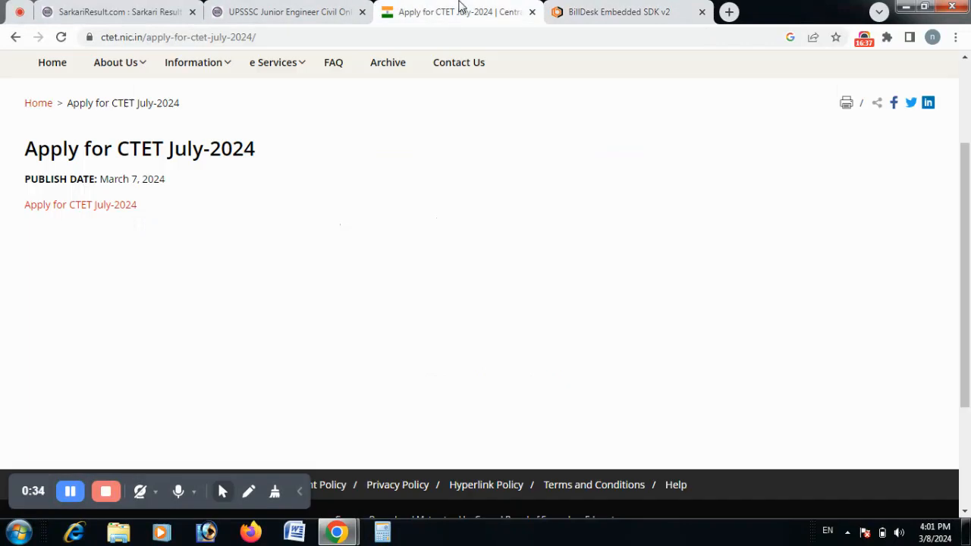